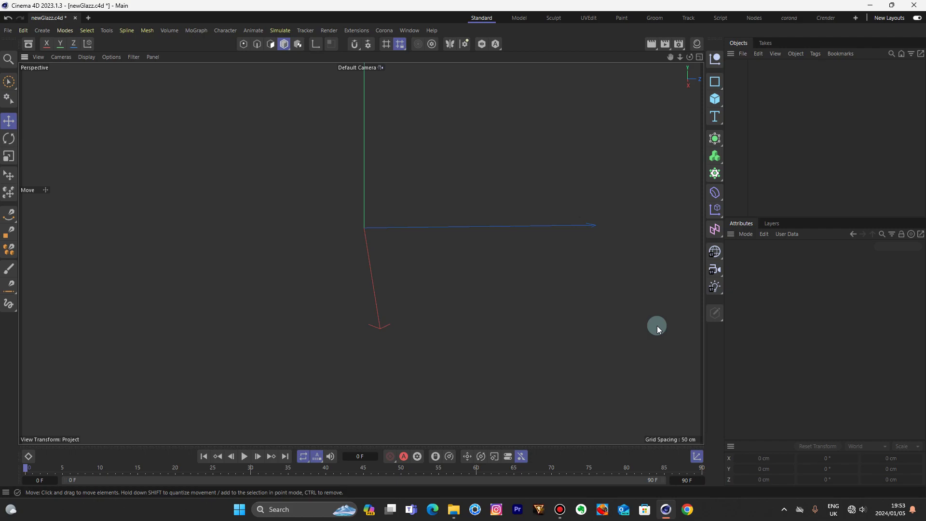
Add a cylinder primitive and display it with Gouraud Shading (Lines)
{"action": "left_click", "coordinate": [720, 105]}
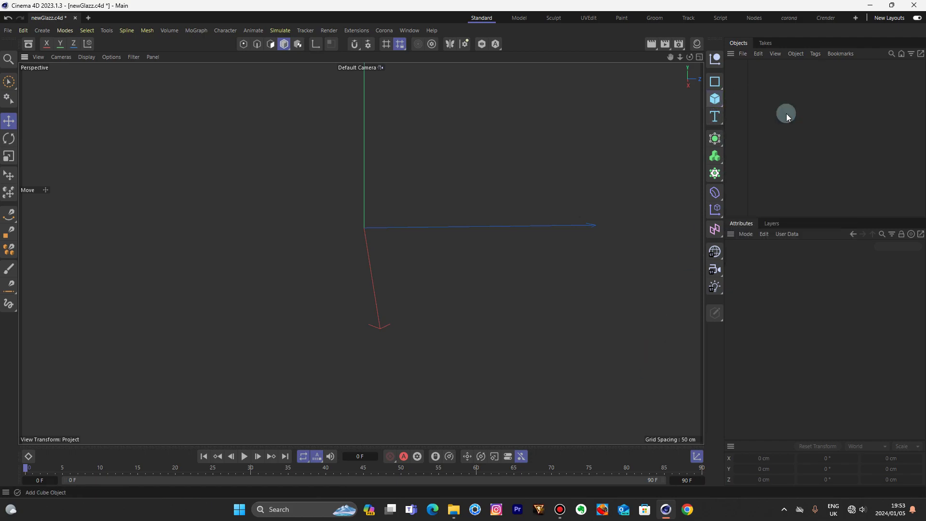
{"action": "left_click", "coordinate": [721, 102]}
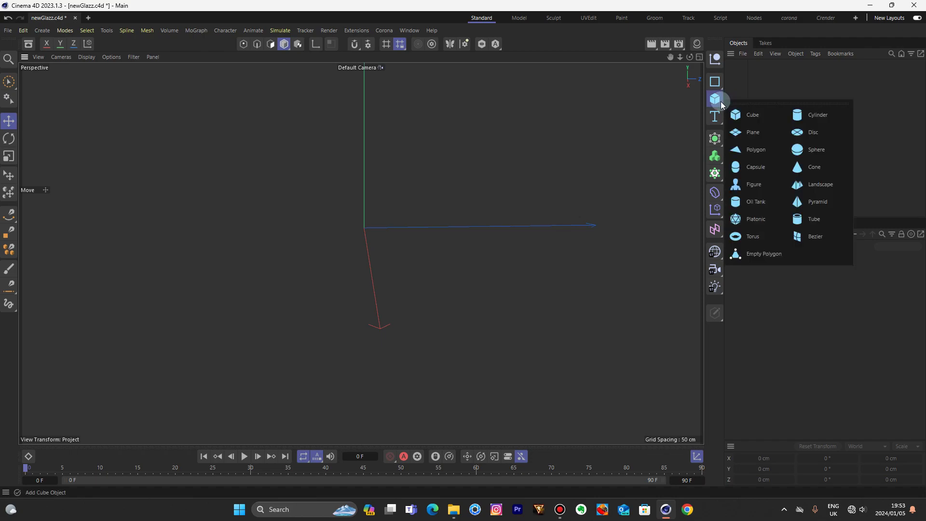
{"action": "left_click", "coordinate": [797, 114]}
{"action": "key", "text": "n"}
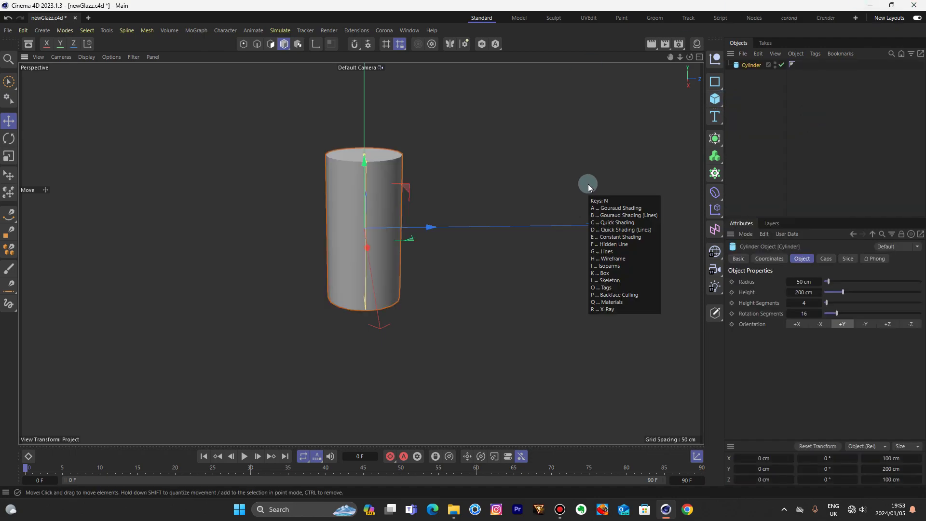
{"action": "key", "text": "b"}
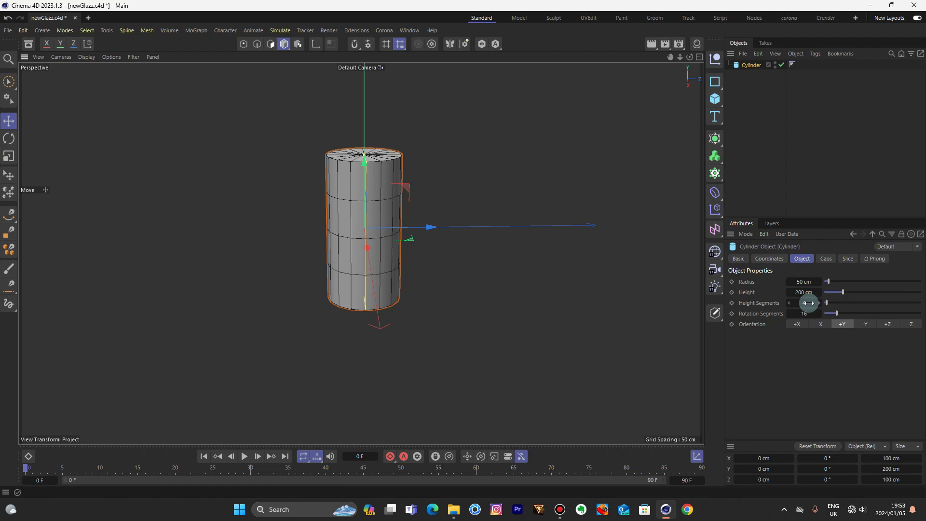
Set the cylinder's height segments to 1 and scale its radius down to about 8.3 cm
{"action": "left_click_drag", "start_coordinate": [810, 303], "coordinate": [796, 302]}
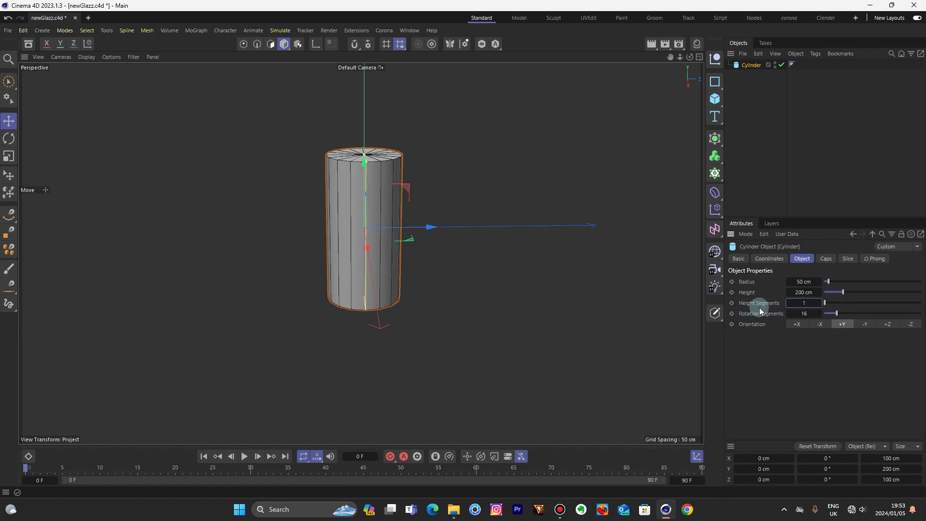
{"action": "key", "text": "t"}
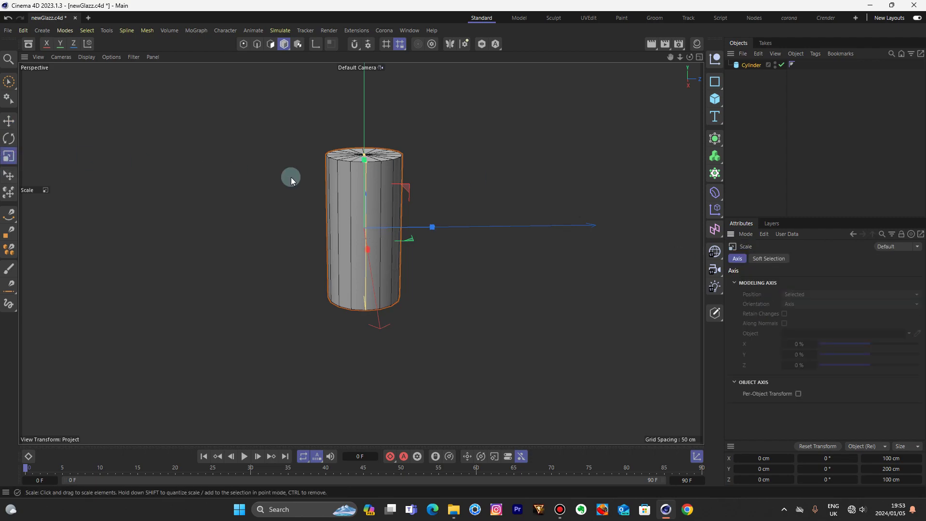
{"action": "left_click_drag", "start_coordinate": [691, 58], "coordinate": [670, 70]}
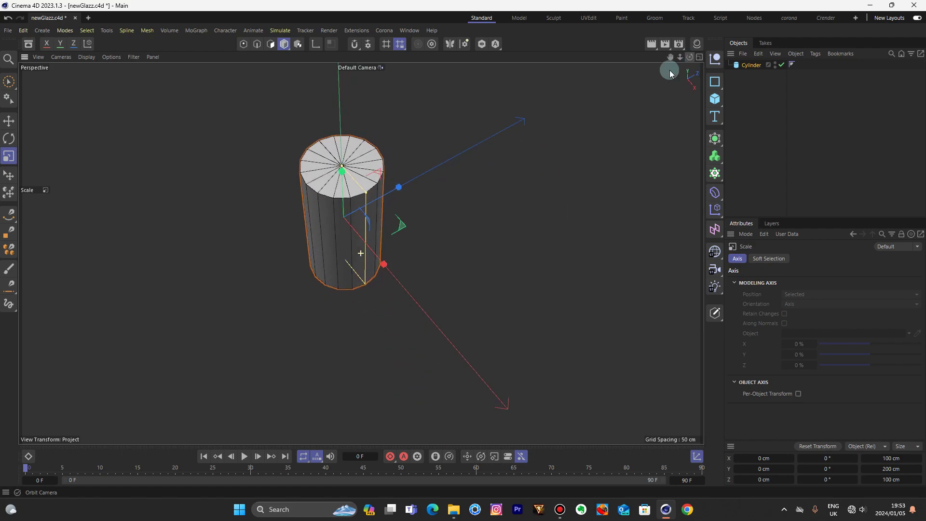
{"action": "left_click_drag", "start_coordinate": [366, 190], "coordinate": [346, 166]}
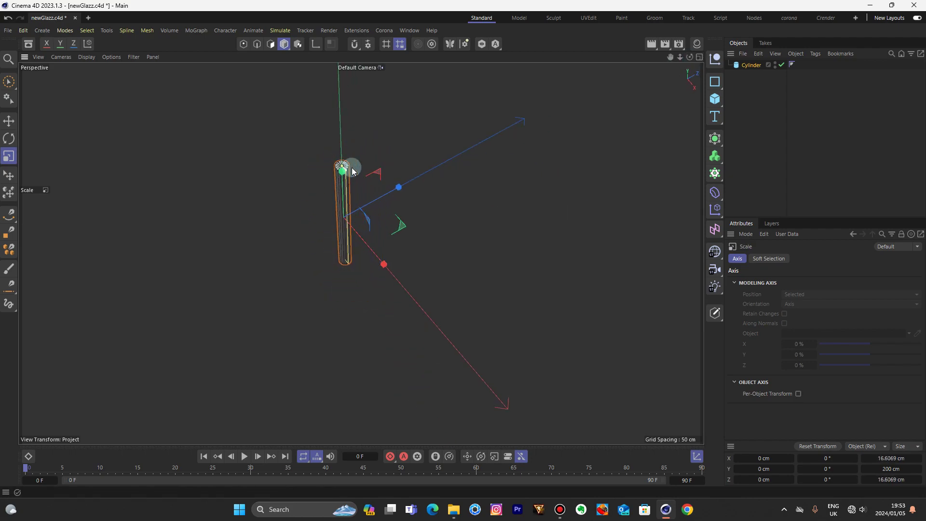
{"action": "left_click_drag", "start_coordinate": [690, 57], "coordinate": [567, 75]}
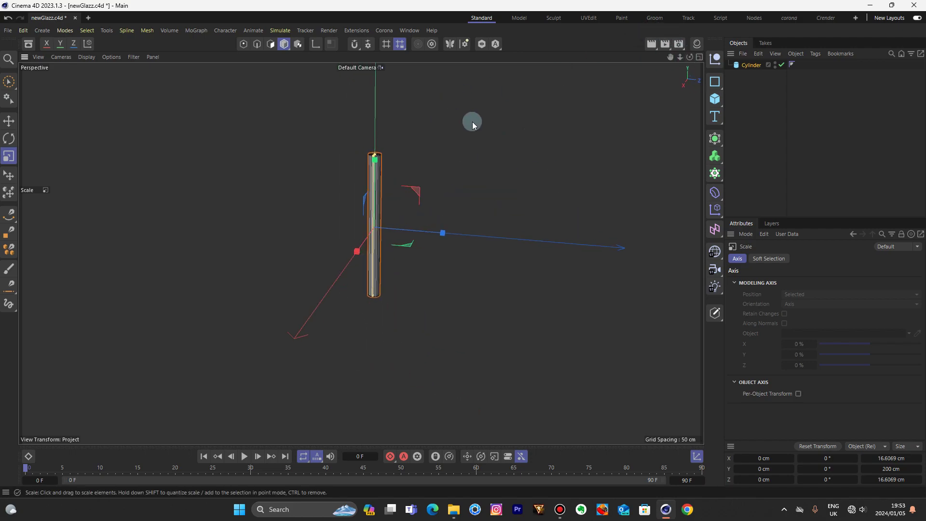
Set the cylinder's height to 20 cm and stretch it vertically to about 152 cm
{"action": "left_click", "coordinate": [760, 65]}
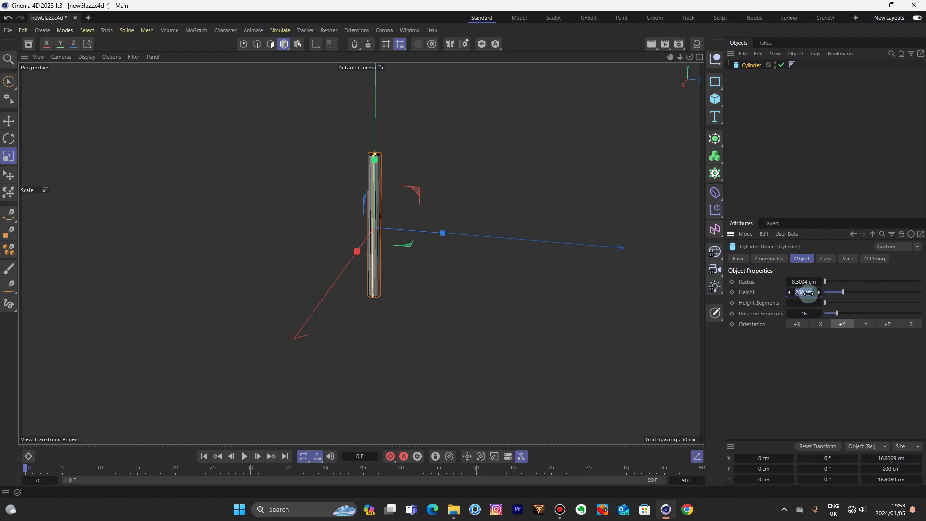
{"action": "left_click_drag", "start_coordinate": [809, 293], "coordinate": [809, 294]}
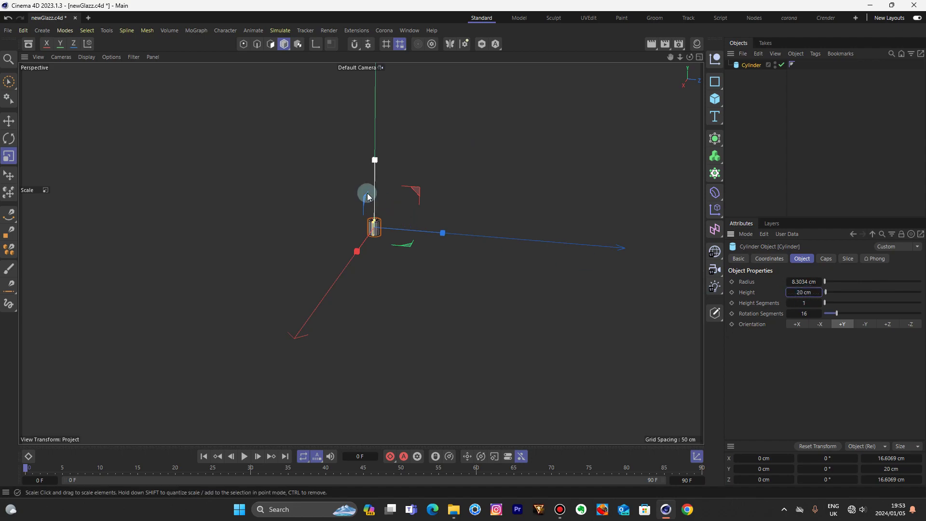
{"action": "scroll", "coordinate": [369, 205], "scroll_direction": "up", "scroll_amount": 2}
{"action": "left_click_drag", "start_coordinate": [377, 219], "coordinate": [378, 166]}
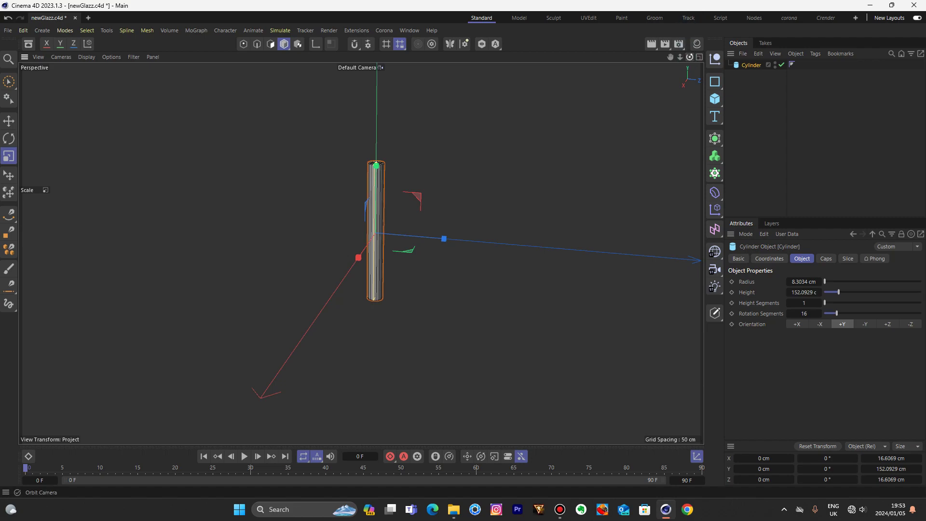
Thin the cylinder to a radius of about 6 cm to form the stem
{"action": "left_click_drag", "start_coordinate": [690, 57], "coordinate": [699, 80]}
{"action": "scroll", "coordinate": [372, 176], "scroll_direction": "up", "scroll_amount": 3}
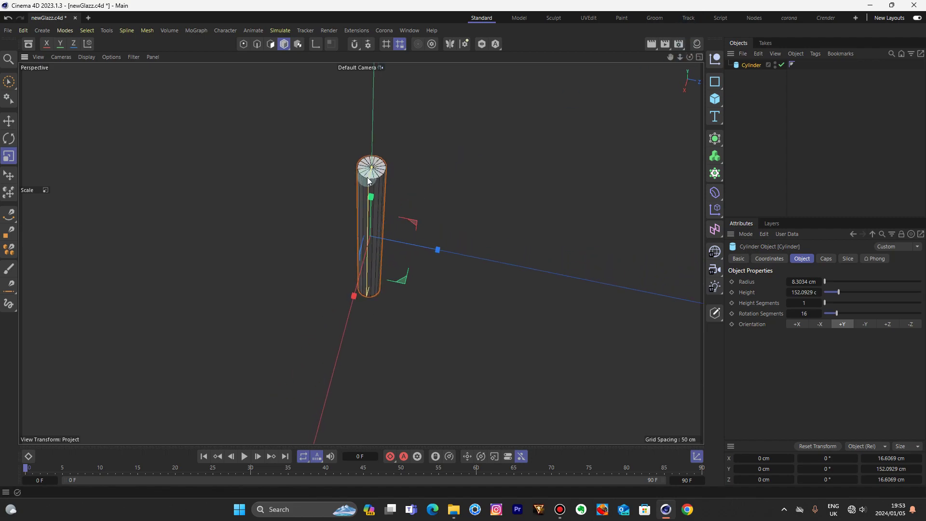
{"action": "left_click_drag", "start_coordinate": [368, 177], "coordinate": [370, 175]}
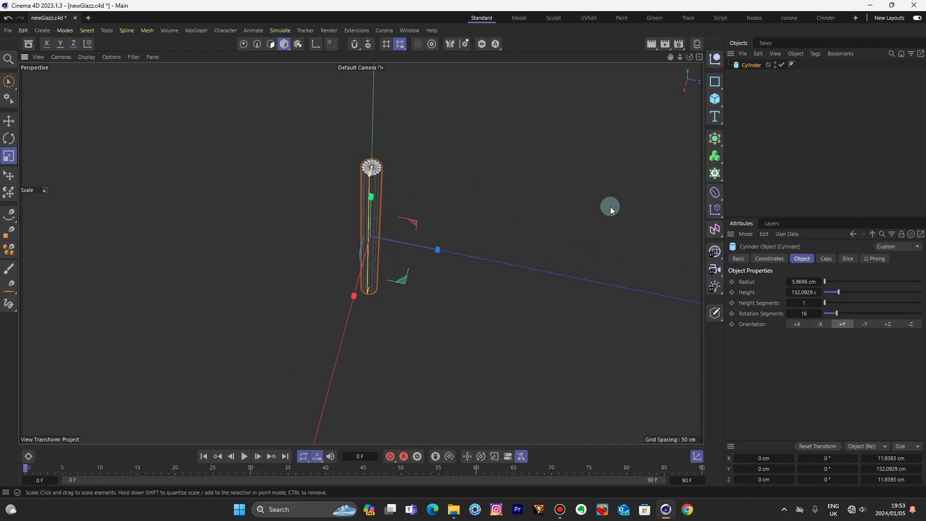
Disable the cylinder's caps and make the object editable
{"action": "left_click", "coordinate": [827, 260]}
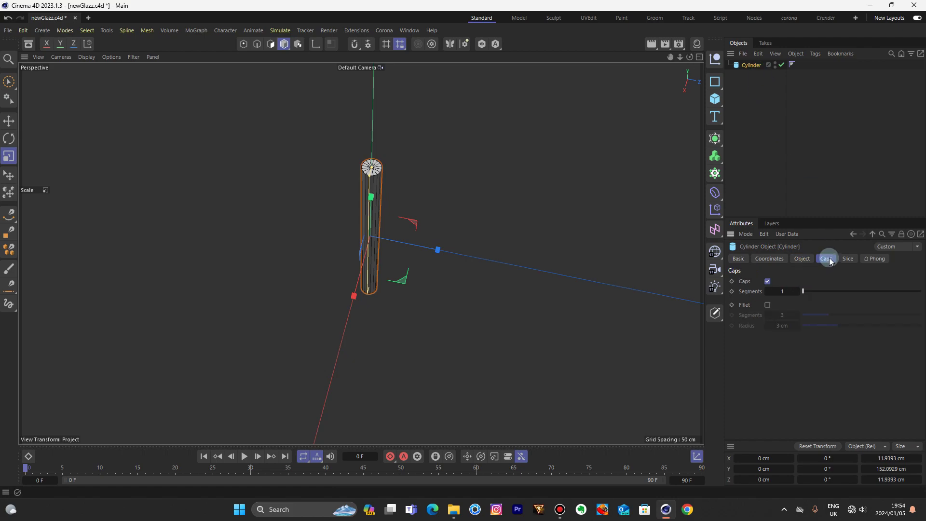
{"action": "left_click", "coordinate": [767, 282]}
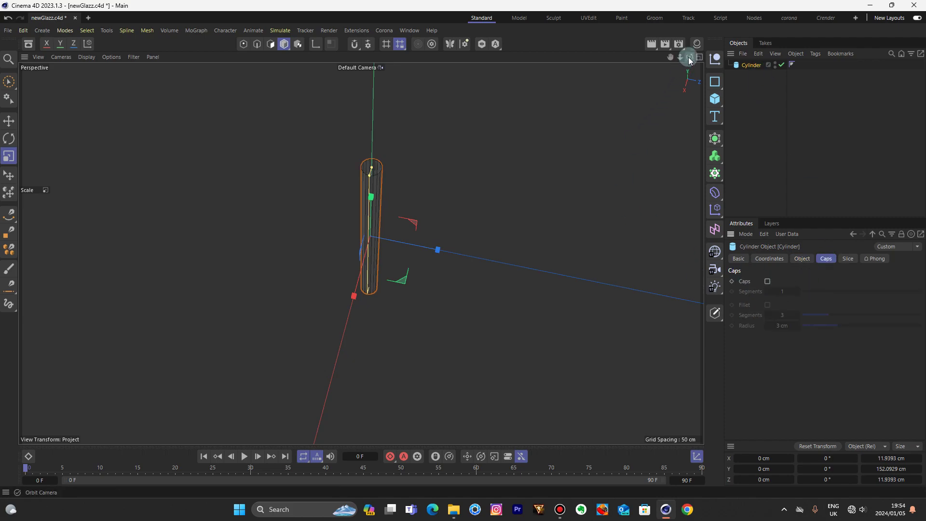
{"action": "left_click_drag", "start_coordinate": [690, 59], "coordinate": [309, 234]}
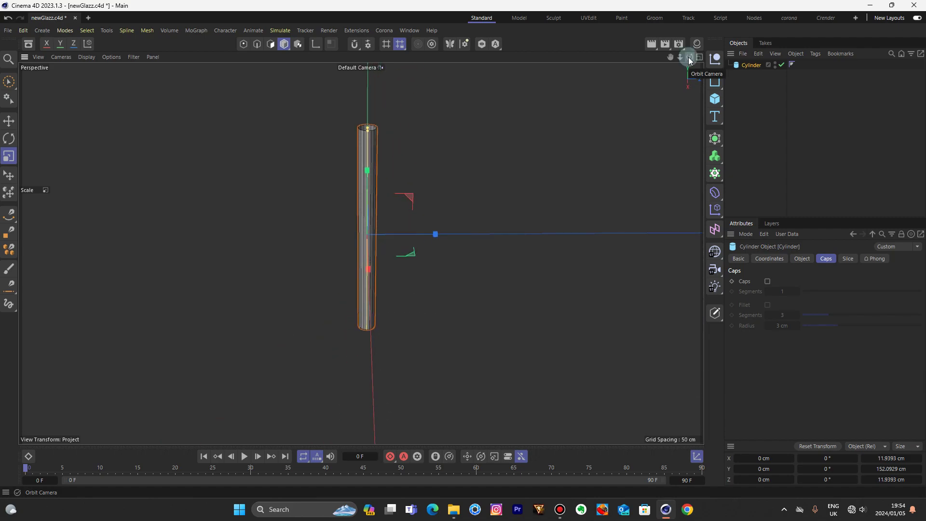
{"action": "key", "text": "c"}
Select the stem's top edge loop and extrude it outward by scaling to about 98 cm across
{"action": "left_click", "coordinate": [257, 43]}
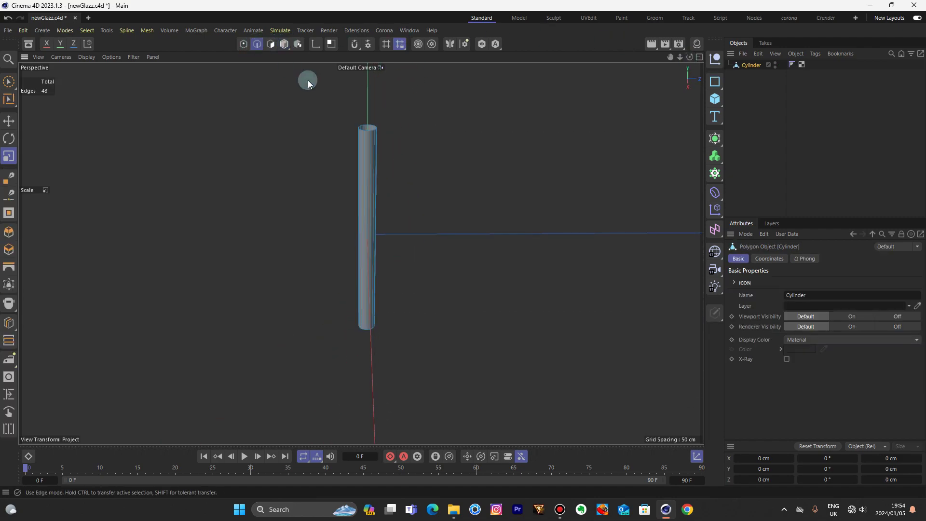
{"action": "scroll", "coordinate": [370, 134], "scroll_direction": "up", "scroll_amount": 4}
{"action": "double_click", "coordinate": [368, 133]}
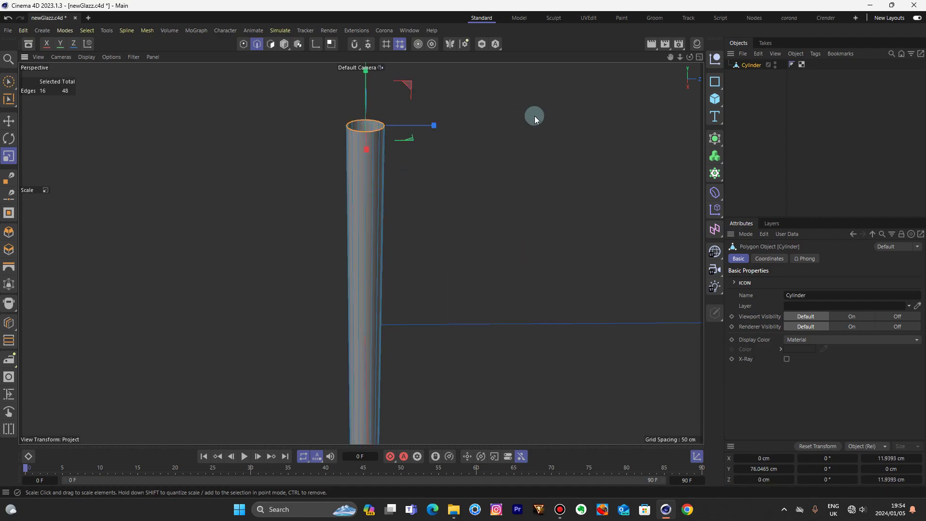
{"action": "scroll", "coordinate": [669, 71], "scroll_direction": "down", "scroll_amount": 4}
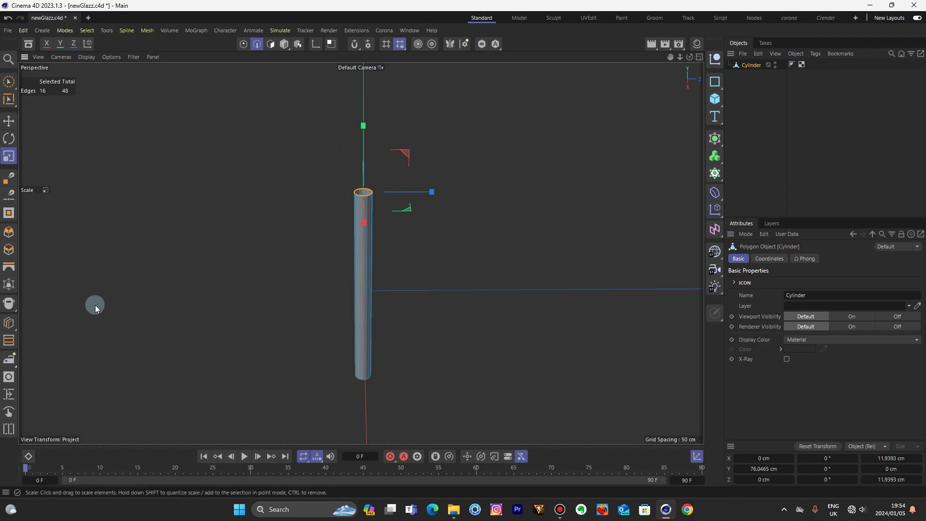
{"action": "left_click_drag", "start_coordinate": [348, 305], "coordinate": [660, 305]}
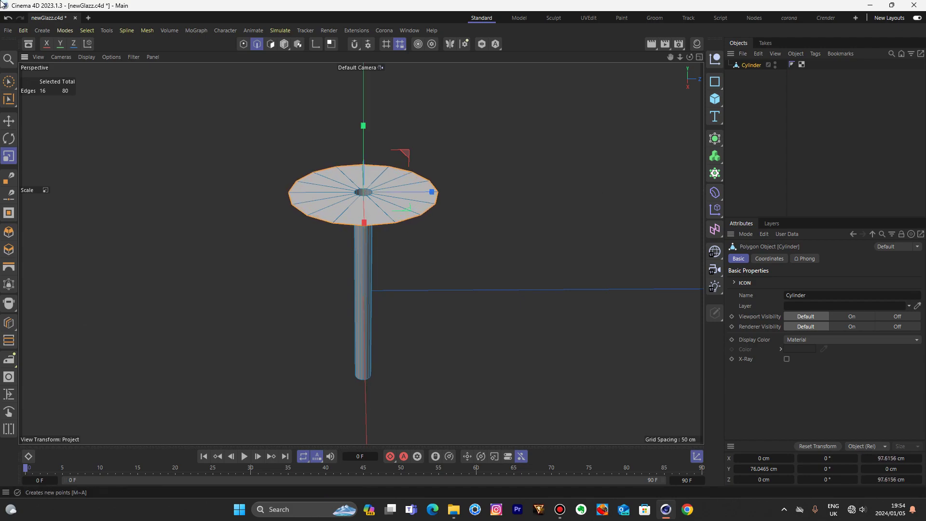
Raise the widened edge loop to about 168.5 cm in Y, forming the cone-shaped lower part of the bowl
{"action": "key", "text": "e"}
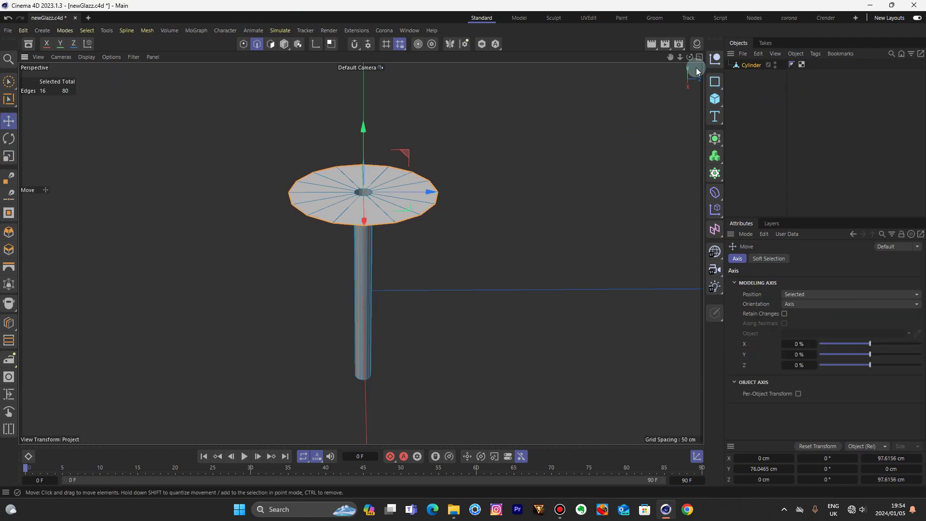
{"action": "left_click_drag", "start_coordinate": [690, 57], "coordinate": [567, 89]}
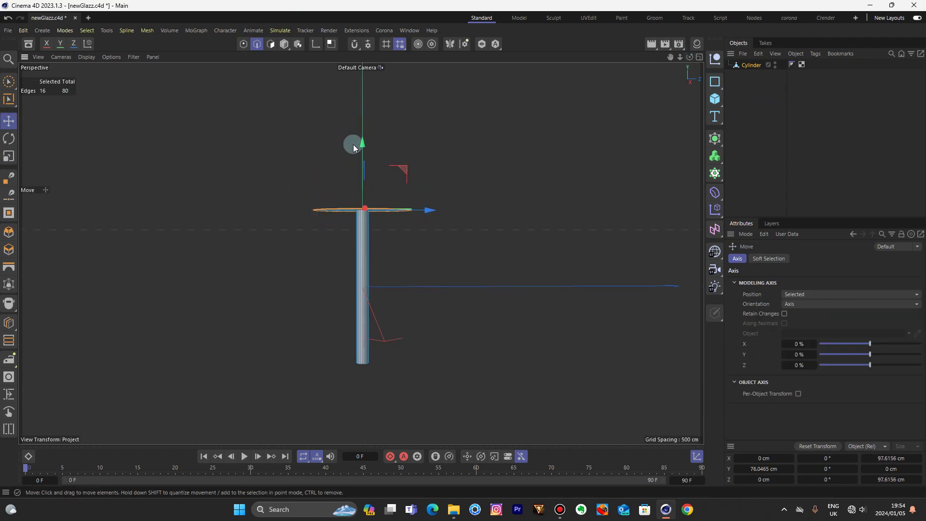
{"action": "left_click_drag", "start_coordinate": [360, 144], "coordinate": [363, 65]}
Extrude the bowl's rim edge loop straight up to about 245 cm in Y
{"action": "left_click_drag", "start_coordinate": [669, 58], "coordinate": [656, 180]}
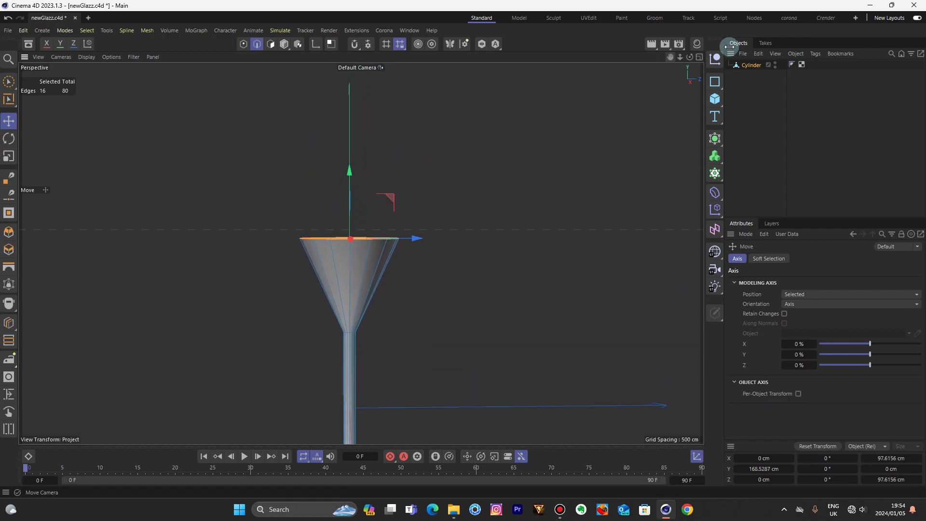
{"action": "left_click_drag", "start_coordinate": [351, 169], "coordinate": [359, 93], "text": "ctrl"}
{"action": "left_click_drag", "start_coordinate": [676, 59], "coordinate": [674, 60]}
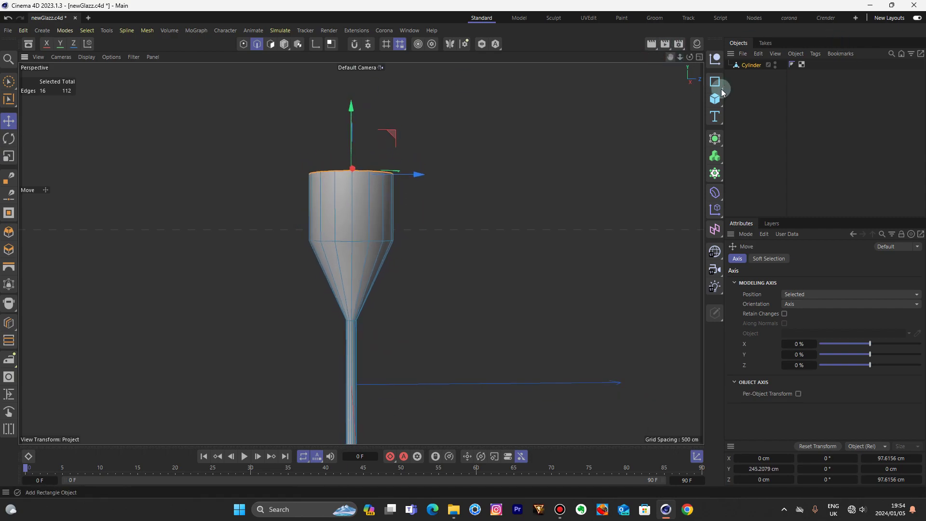
Put the cylinder mesh under a Subdivision Surface and switch the display to plain Gouraud Shading
{"action": "left_click", "coordinate": [716, 138], "text": "alt"}
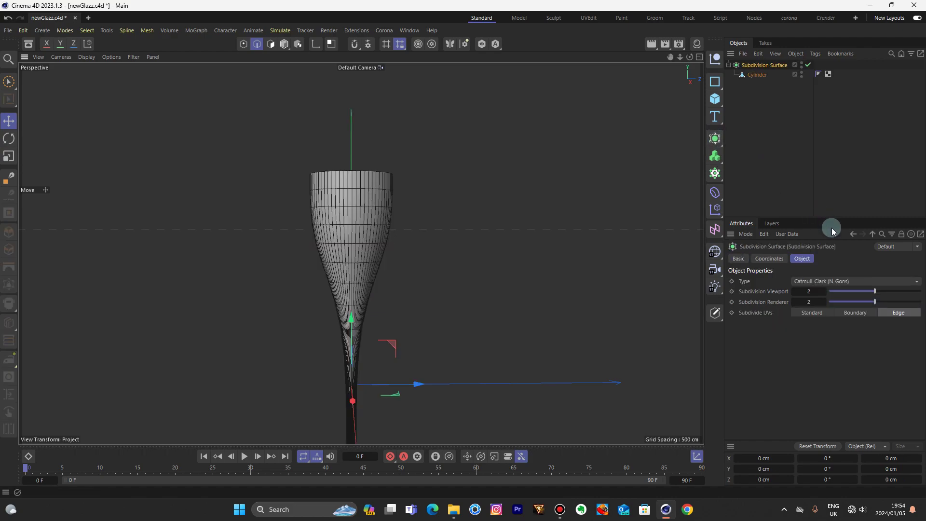
{"action": "key", "text": "n"}
{"action": "key", "text": "a"}
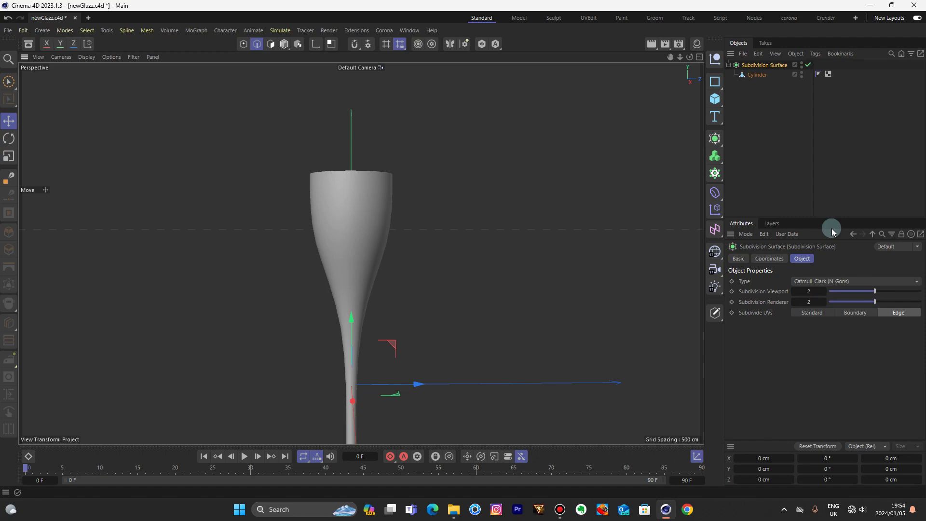
Add a loop cut to the cylinder mesh near the top of the stem at about 76% offset
{"action": "key", "text": "k"}
{"action": "key", "text": "l"}
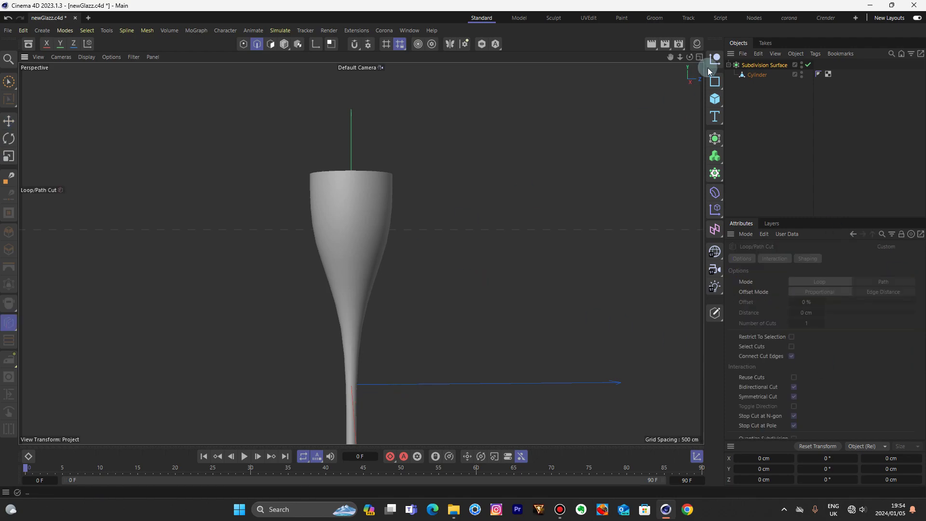
{"action": "left_click", "coordinate": [743, 74]}
{"action": "key", "text": "k"}
{"action": "key", "text": "l"}
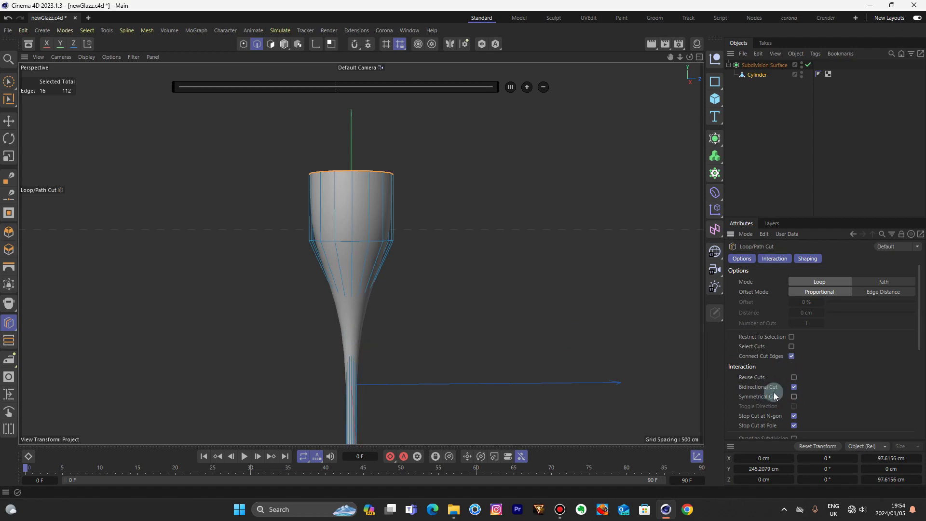
{"action": "left_click", "coordinate": [358, 351]}
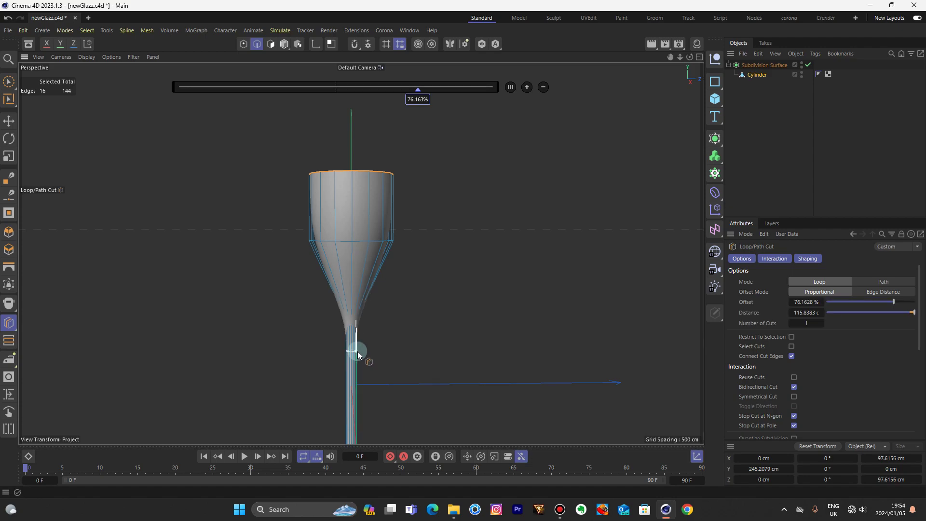
Select the edge loop at the bowl's middle and scale it out to about 197 cm across
{"action": "left_click", "coordinate": [8, 122]}
{"action": "double_click", "coordinate": [340, 241]}
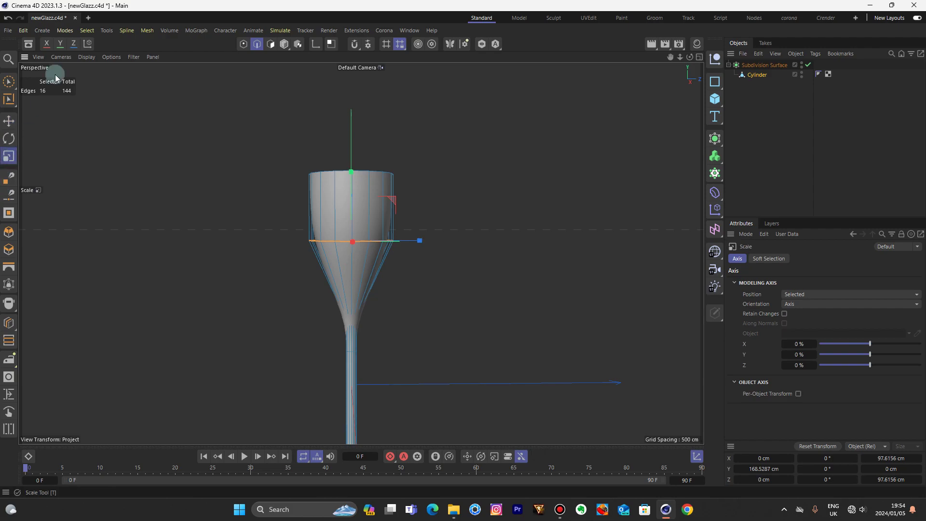
{"action": "left_click_drag", "start_coordinate": [242, 341], "coordinate": [709, 335]}
{"action": "left_click_drag", "start_coordinate": [227, 336], "coordinate": [232, 336]}
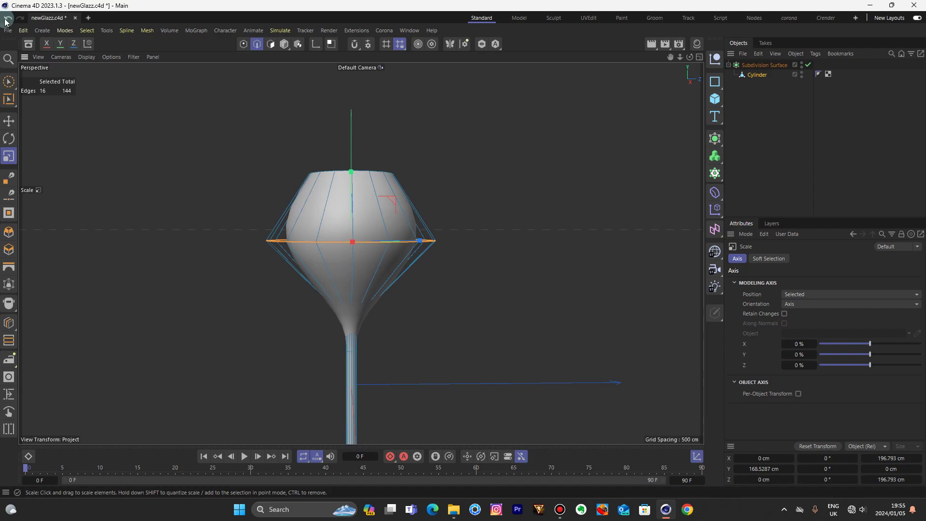
Return to Model mode and clear the selection to view the whole smoothed glass
{"action": "left_click", "coordinate": [283, 43]}
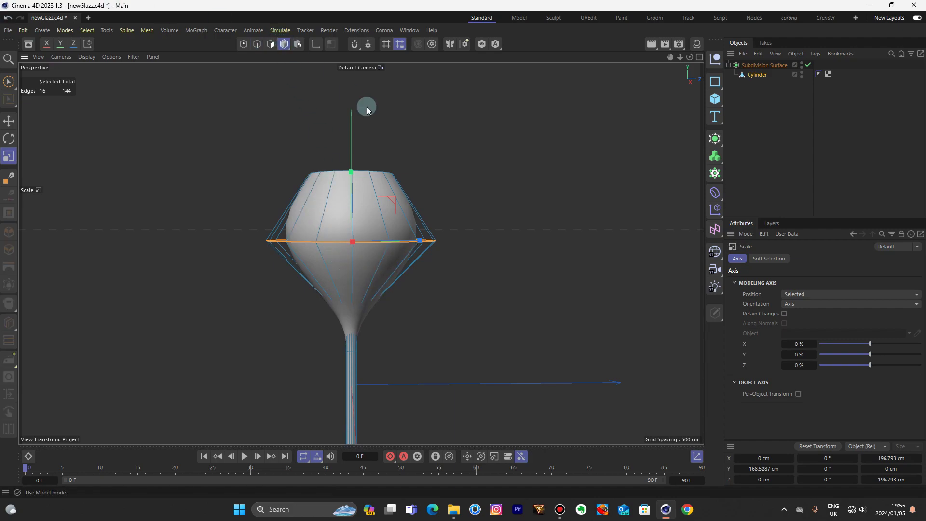
{"action": "left_click", "coordinate": [497, 174]}
{"action": "left_click_drag", "start_coordinate": [681, 57], "coordinate": [638, 58]}
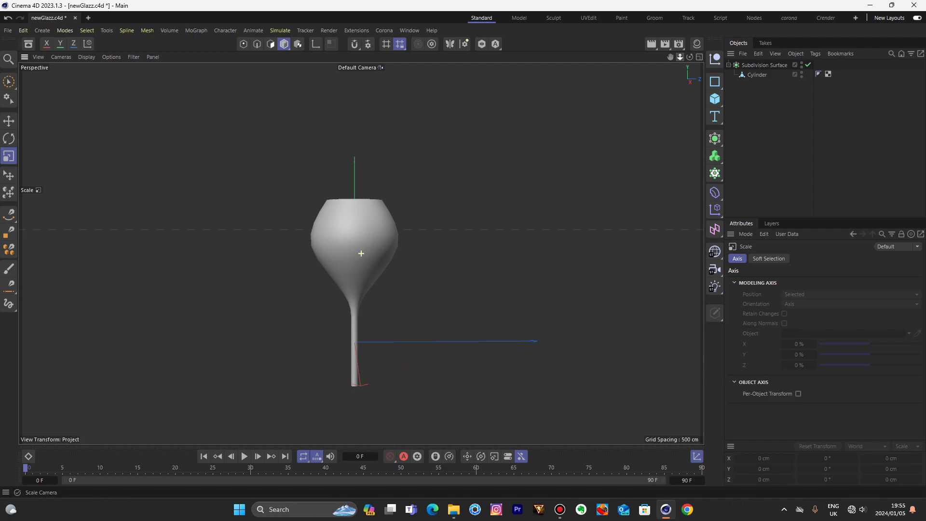
{"action": "left_click_drag", "start_coordinate": [690, 57], "coordinate": [361, 253]}
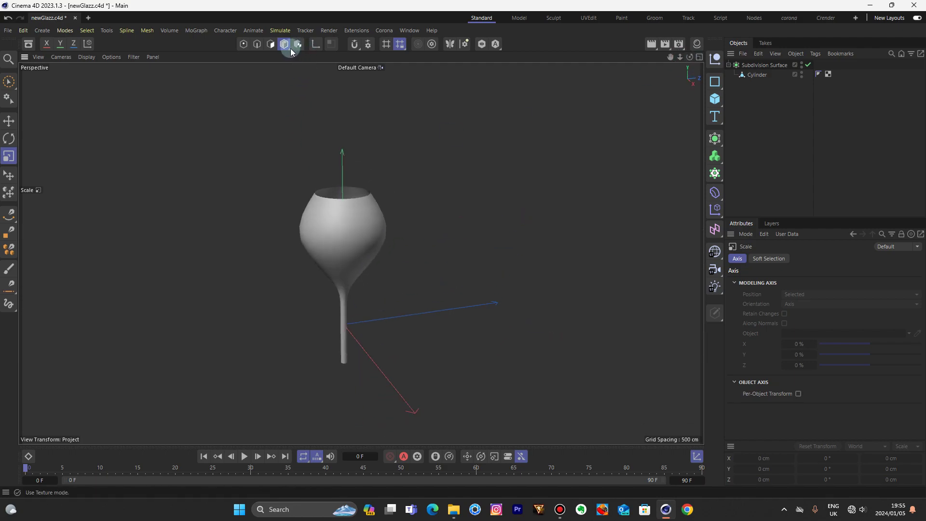
Select the top rim edge loop of the bowl and scale it out to about 138 cm across
{"action": "left_click", "coordinate": [257, 44]}
{"action": "left_click", "coordinate": [747, 75]}
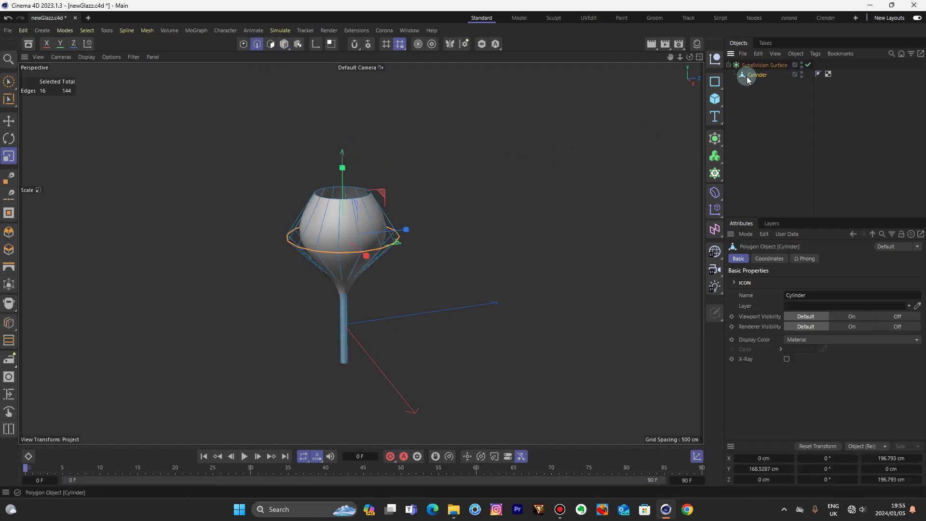
{"action": "double_click", "coordinate": [334, 199]}
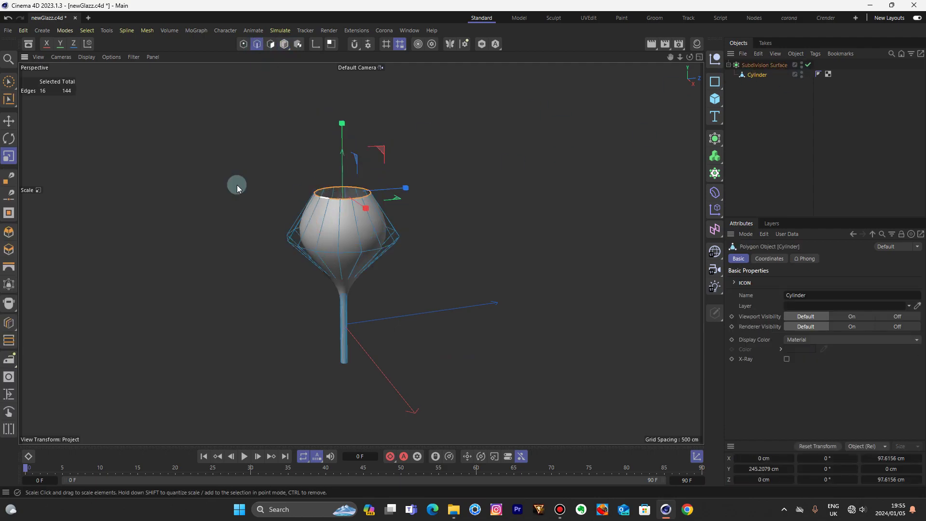
{"action": "left_click_drag", "start_coordinate": [241, 280], "coordinate": [440, 285]}
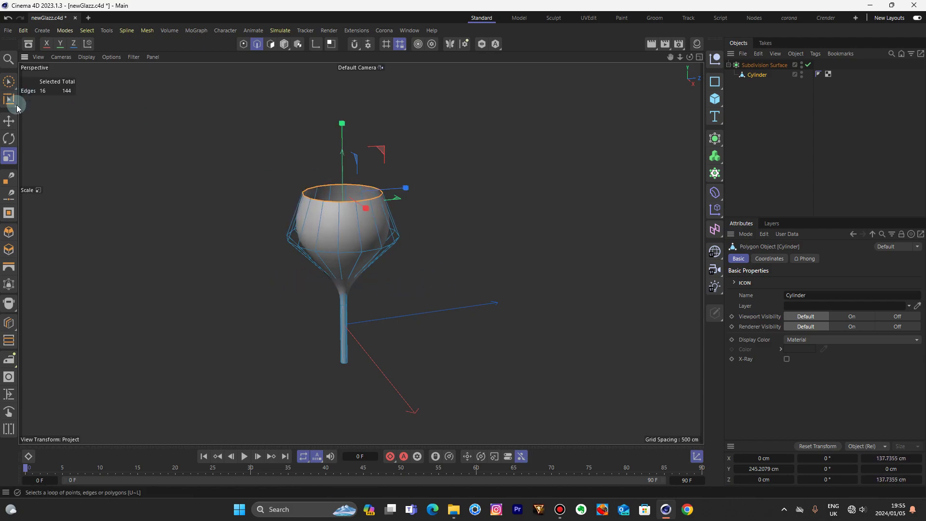
Raise the rim edge loop to about 279 cm in Y, then return to Model mode with nothing selected
{"action": "left_click", "coordinate": [9, 121]}
{"action": "left_click_drag", "start_coordinate": [341, 139], "coordinate": [342, 106]}
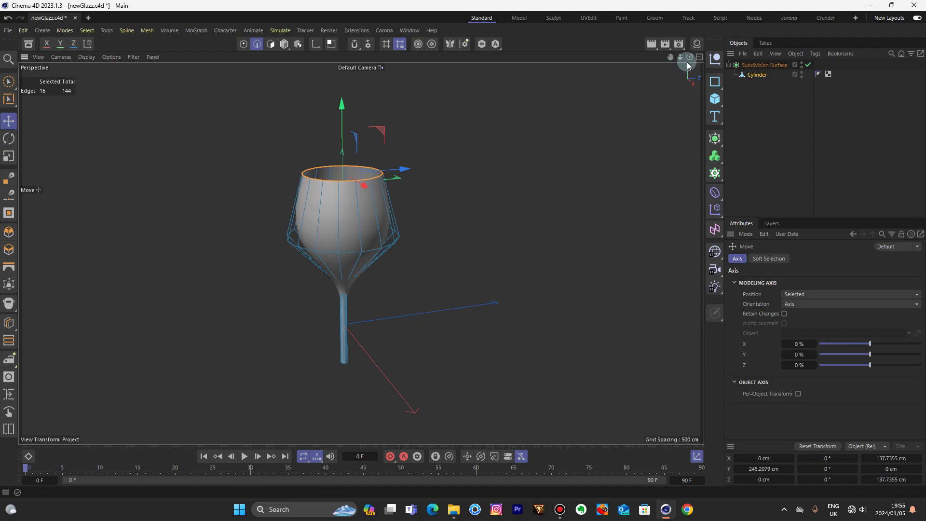
{"action": "left_click_drag", "start_coordinate": [690, 57], "coordinate": [690, 71]}
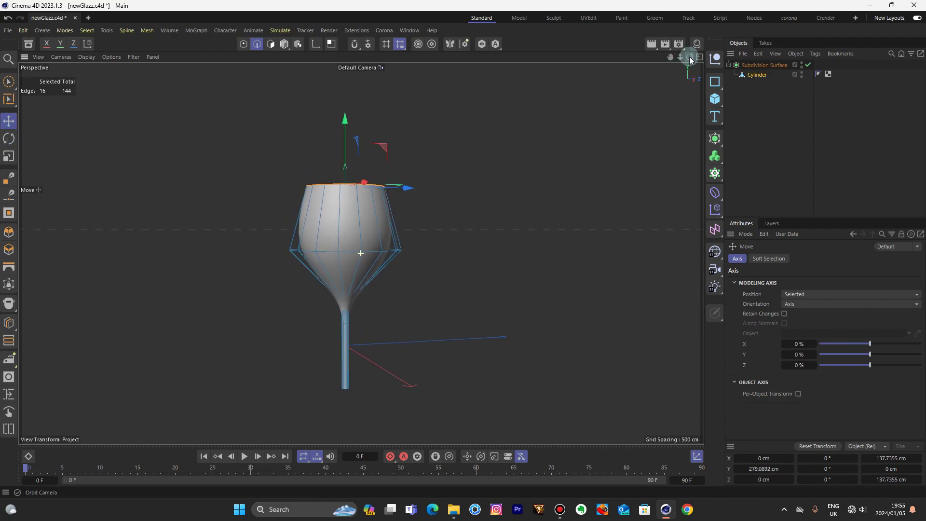
{"action": "left_click", "coordinate": [284, 44]}
{"action": "left_click", "coordinate": [509, 177]}
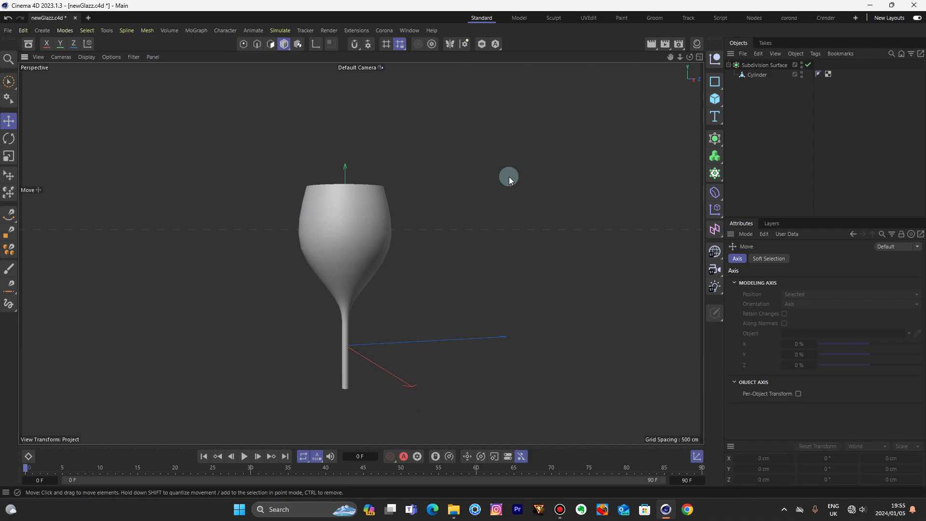
Select the edge loop at the bowl's middle, scale it out to about 291 cm across, and return to Model mode
{"action": "left_click", "coordinate": [756, 74]}
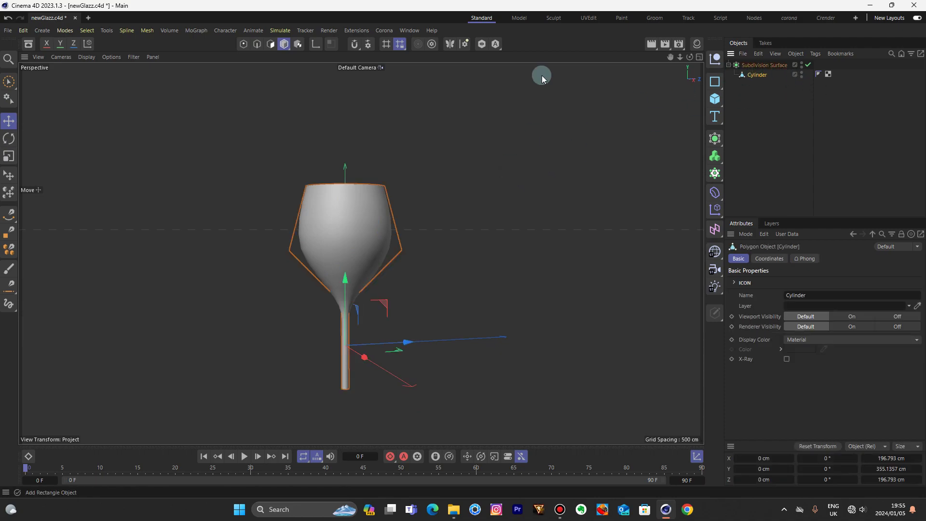
{"action": "left_click", "coordinate": [258, 44]}
{"action": "double_click", "coordinate": [342, 252]}
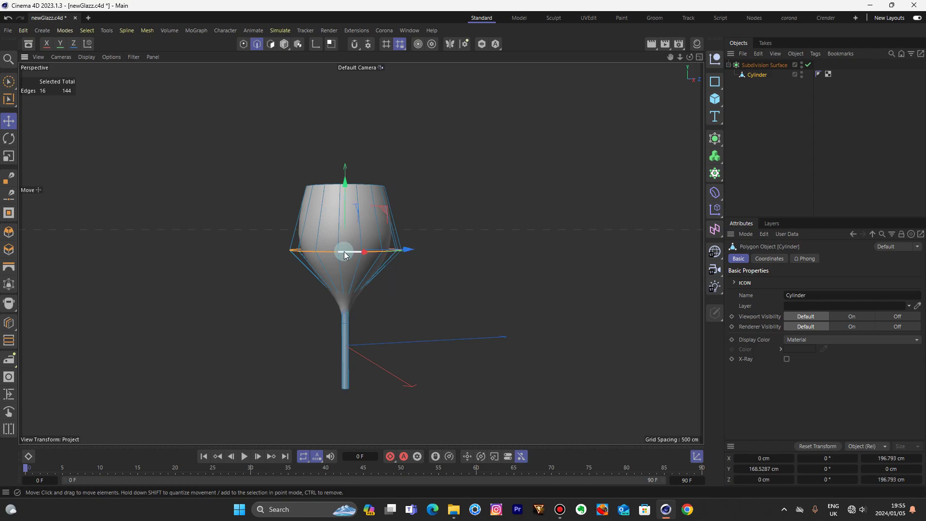
{"action": "left_click", "coordinate": [9, 156]}
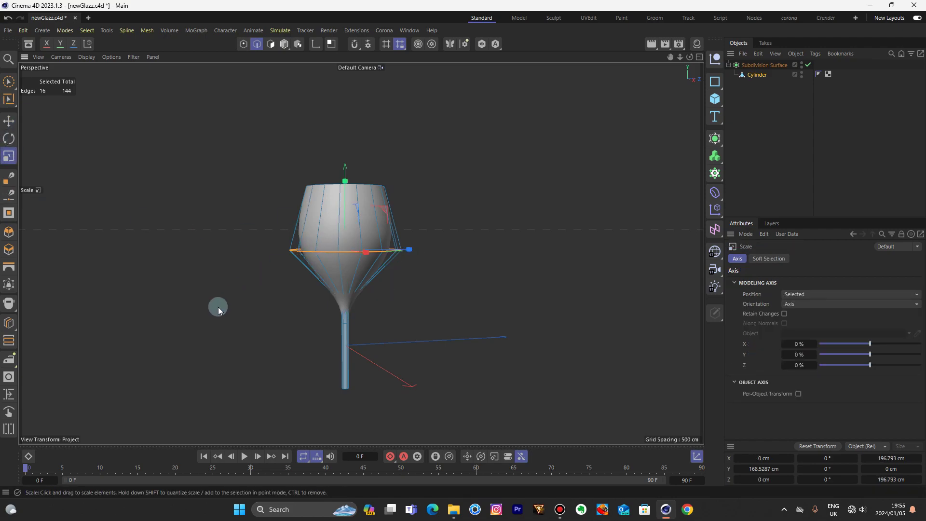
{"action": "left_click_drag", "start_coordinate": [219, 307], "coordinate": [502, 331]}
{"action": "left_click", "coordinate": [285, 44]}
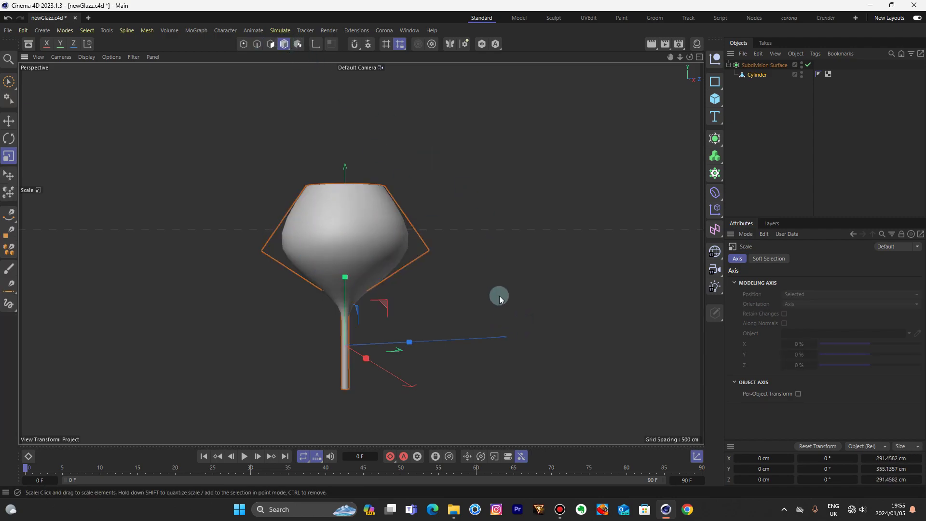
Set the Subdivision Surface to 3 subdivisions in both viewport and renderer, and clear the selection
{"action": "left_click", "coordinate": [765, 65]}
{"action": "left_click", "coordinate": [824, 290]}
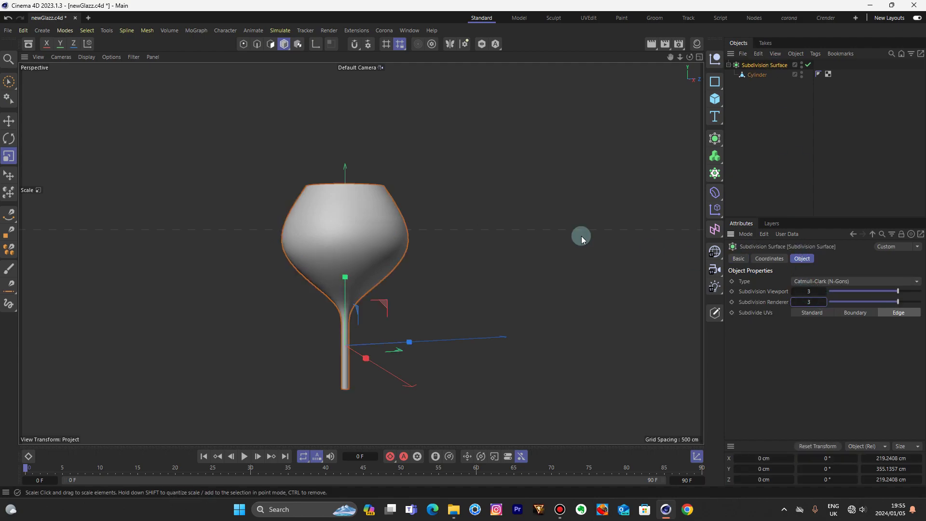
{"action": "left_click", "coordinate": [661, 78]}
Switch off the Subdivision Surface and select all polygons of the cylinder mesh for the Extrude tool
{"action": "left_click_drag", "start_coordinate": [684, 62], "coordinate": [715, 65]}
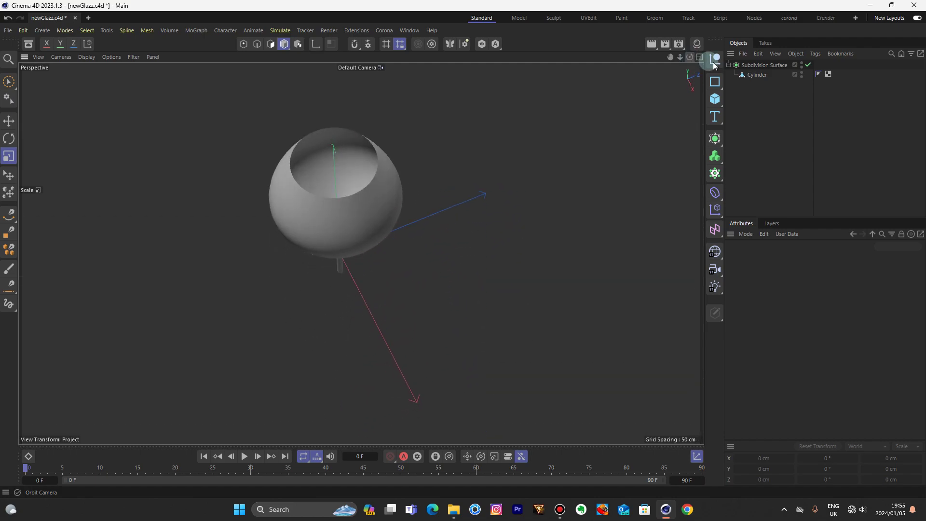
{"action": "left_click", "coordinate": [756, 75]}
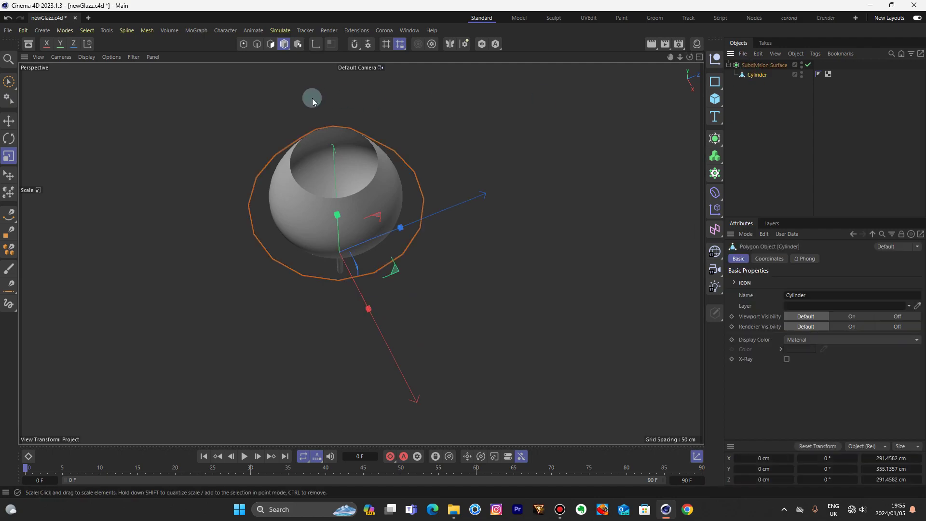
{"action": "left_click", "coordinate": [271, 46]}
{"action": "key", "text": "q"}
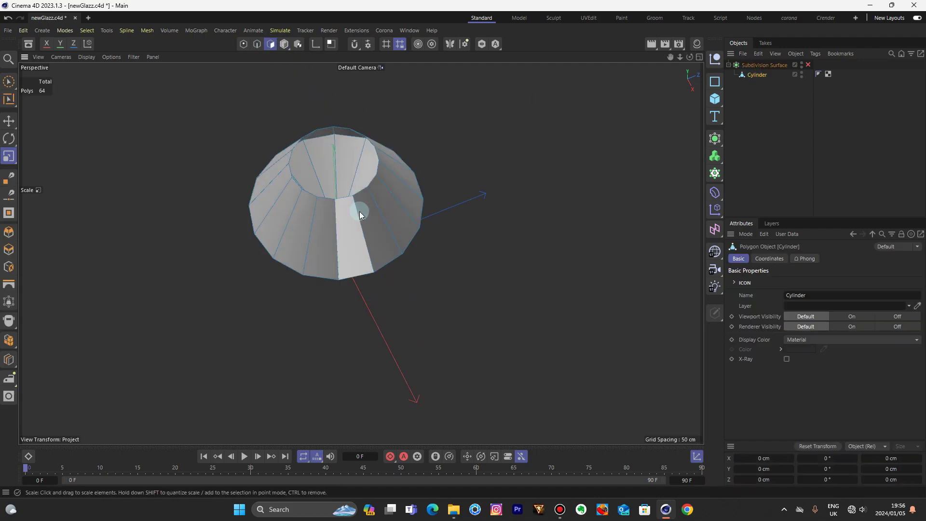
{"action": "left_click", "coordinate": [360, 211]}
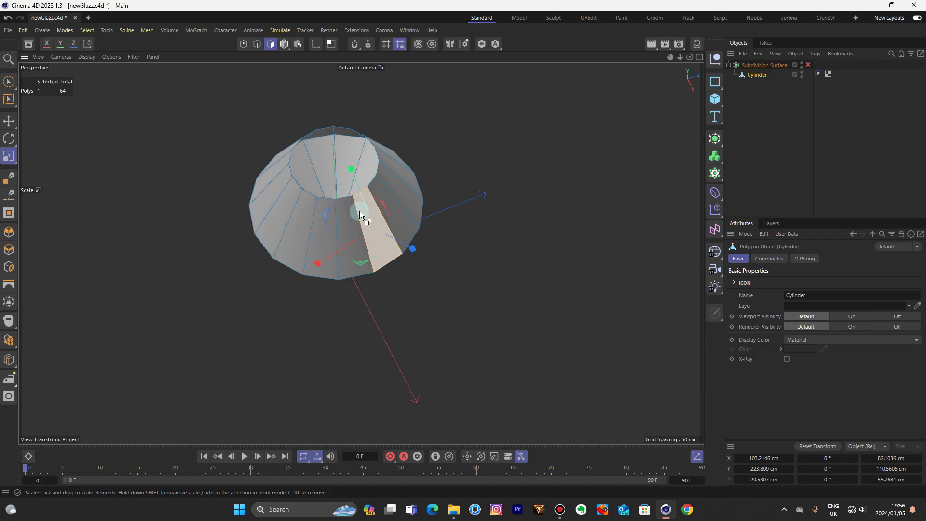
{"action": "key", "text": "ctrl+a"}
{"action": "key", "text": "d"}
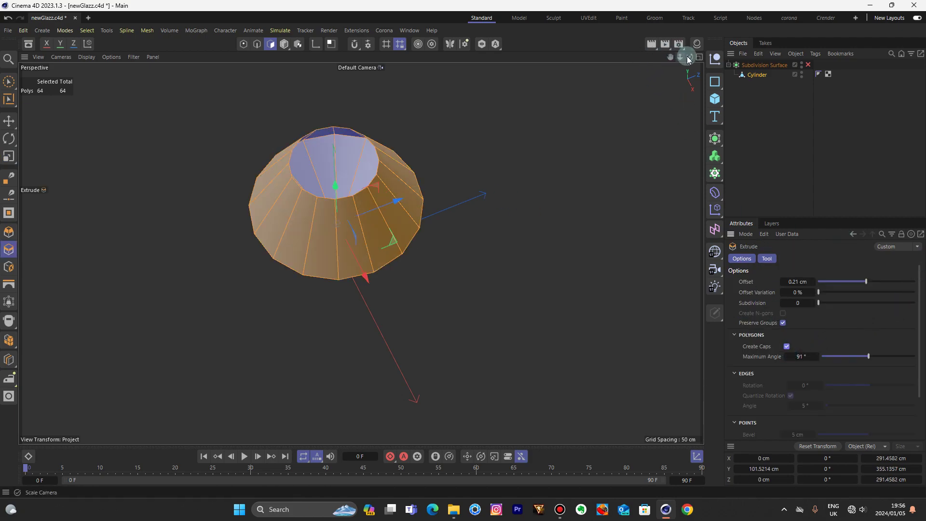
Try extruding all polygons outward with caps by about 2.6 cm and undo the extrusion
{"action": "left_click_drag", "start_coordinate": [690, 57], "coordinate": [485, 144]}
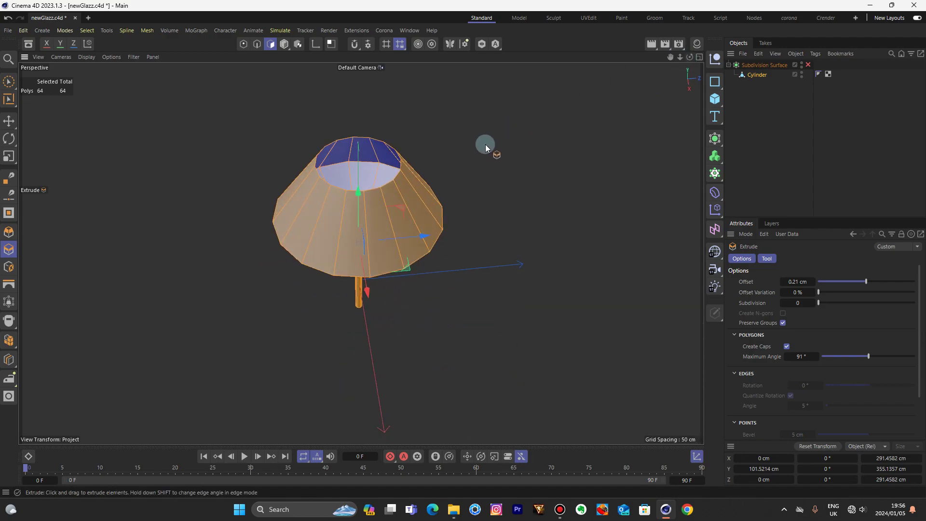
{"action": "scroll", "coordinate": [398, 143], "scroll_direction": "up", "scroll_amount": 5}
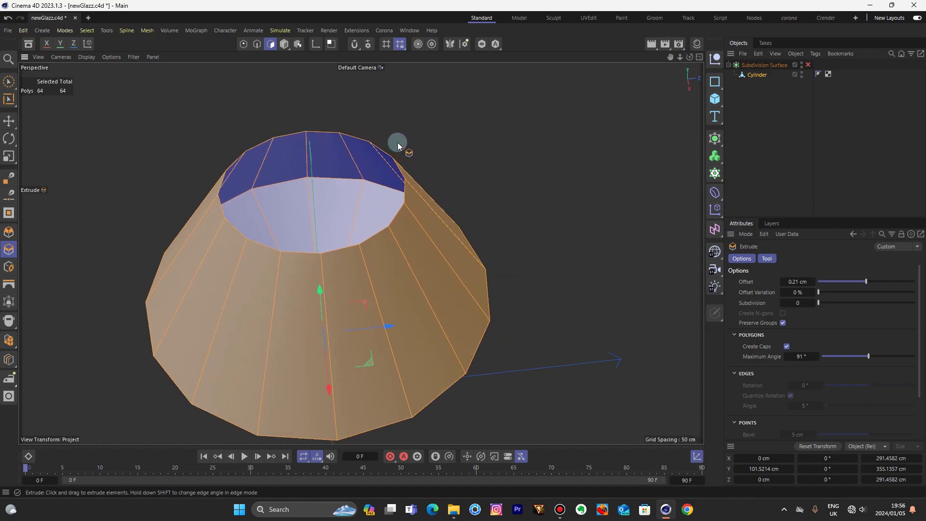
{"action": "left_click_drag", "start_coordinate": [412, 155], "coordinate": [414, 154]}
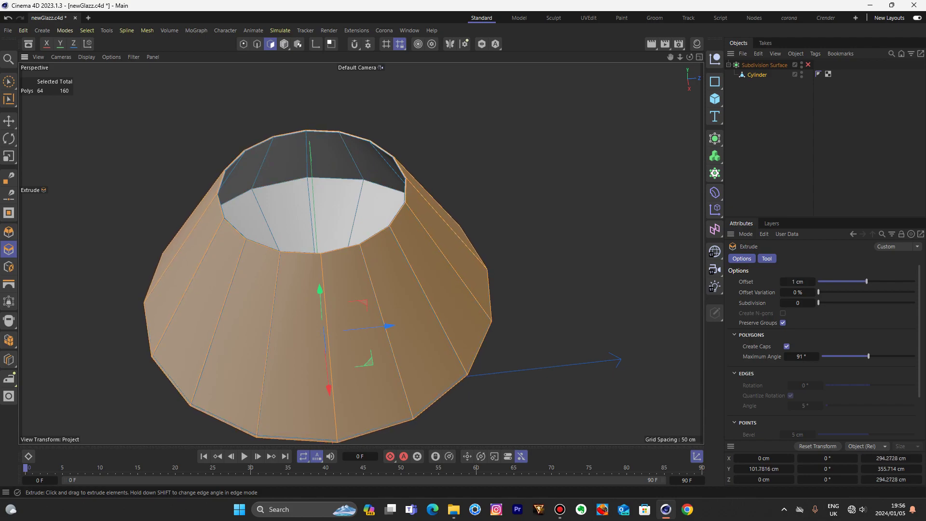
{"action": "left_click_drag", "start_coordinate": [267, 301], "coordinate": [275, 301]}
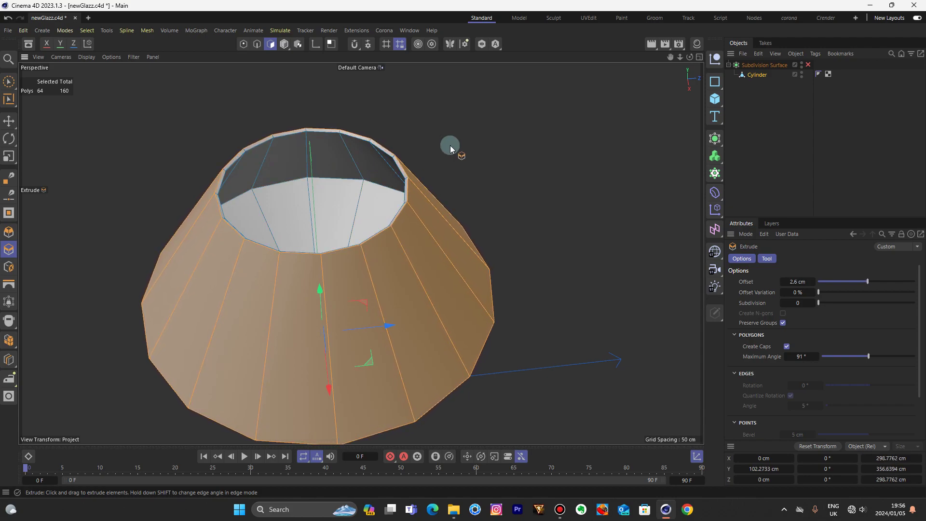
{"action": "left_click_drag", "start_coordinate": [680, 56], "coordinate": [690, 19]}
{"action": "key", "text": "ctrl+z"}
Extrude all selected polygons outward with caps by about 2.09 cm, then re-enable the Subdivision Surface
{"action": "left_click_drag", "start_coordinate": [361, 253], "coordinate": [361, 253], "text": "alt"}
{"action": "scroll", "coordinate": [344, 319], "scroll_direction": "up", "scroll_amount": 6}
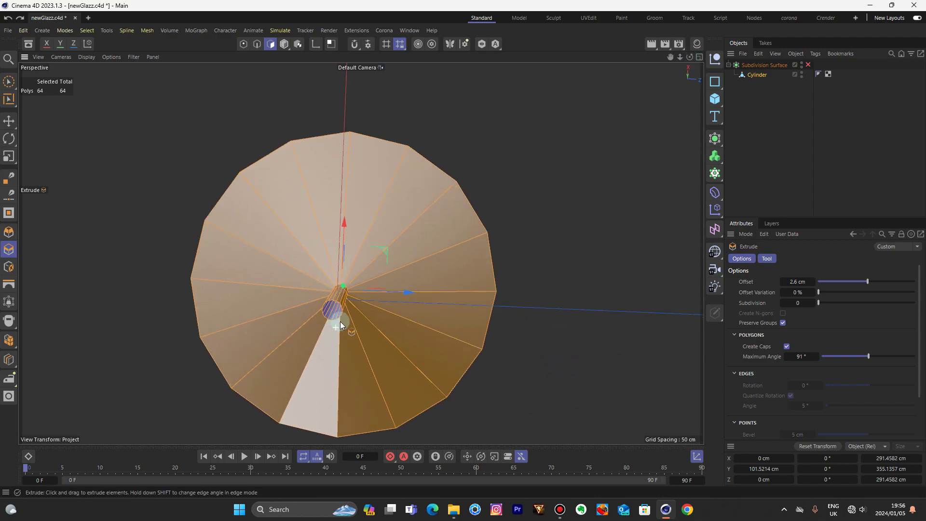
{"action": "scroll", "coordinate": [344, 319], "scroll_direction": "up", "scroll_amount": 2}
{"action": "left_click_drag", "start_coordinate": [348, 321], "coordinate": [349, 322]}
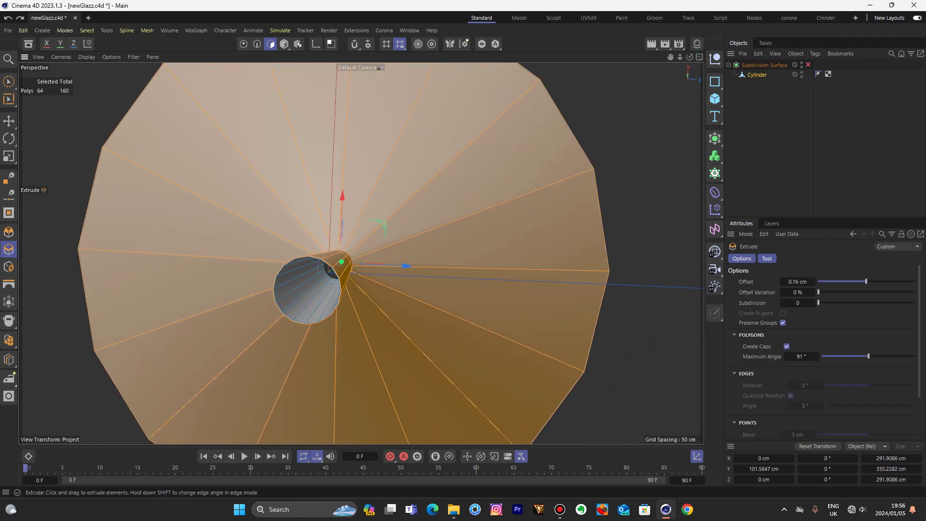
{"action": "left_click_drag", "start_coordinate": [330, 268], "coordinate": [331, 268]}
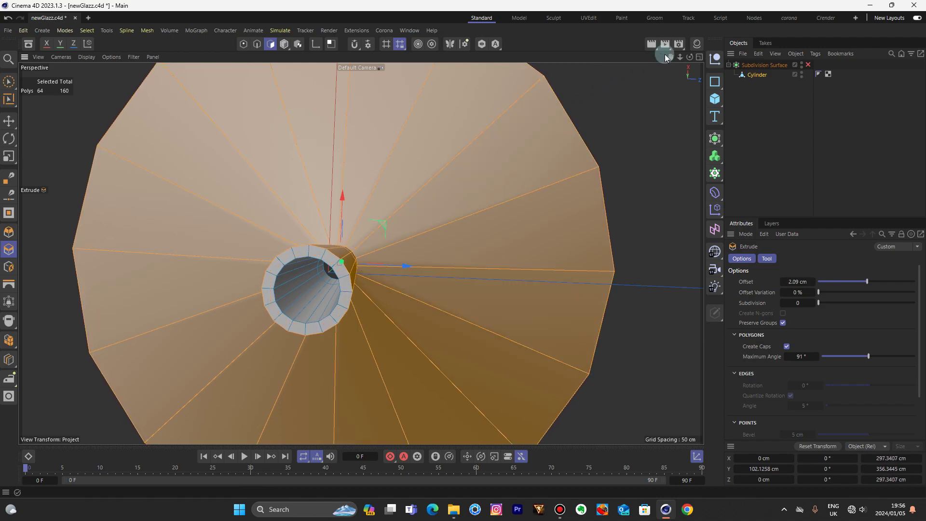
{"action": "left_click_drag", "start_coordinate": [680, 57], "coordinate": [690, 57]}
{"action": "key", "text": "q"}
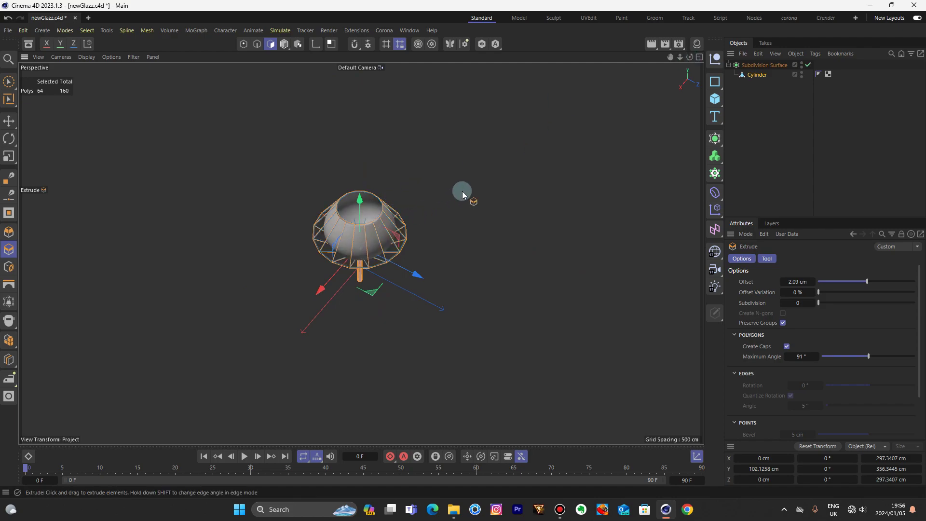
Return to Model mode, clear the selection and examine the thickened glass's rim from above
{"action": "left_click", "coordinate": [284, 44]}
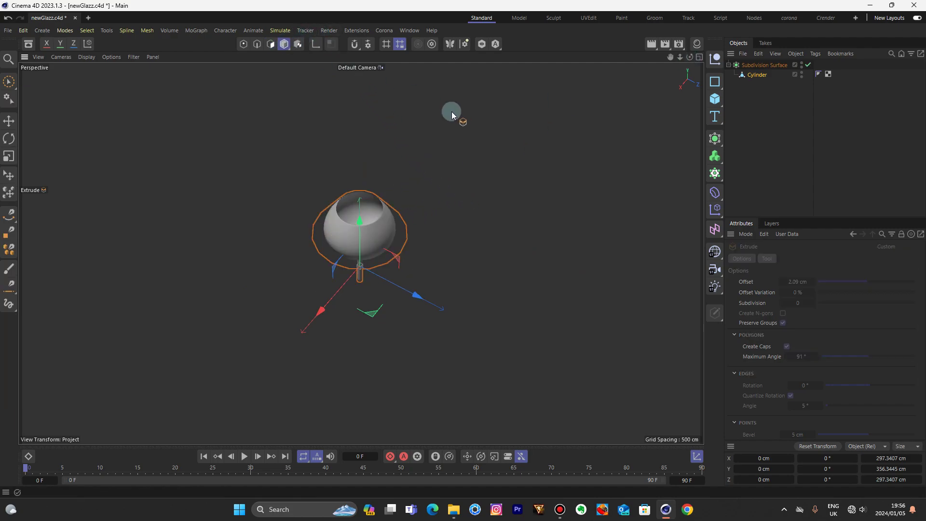
{"action": "left_click", "coordinate": [10, 121]}
{"action": "left_click", "coordinate": [484, 157]}
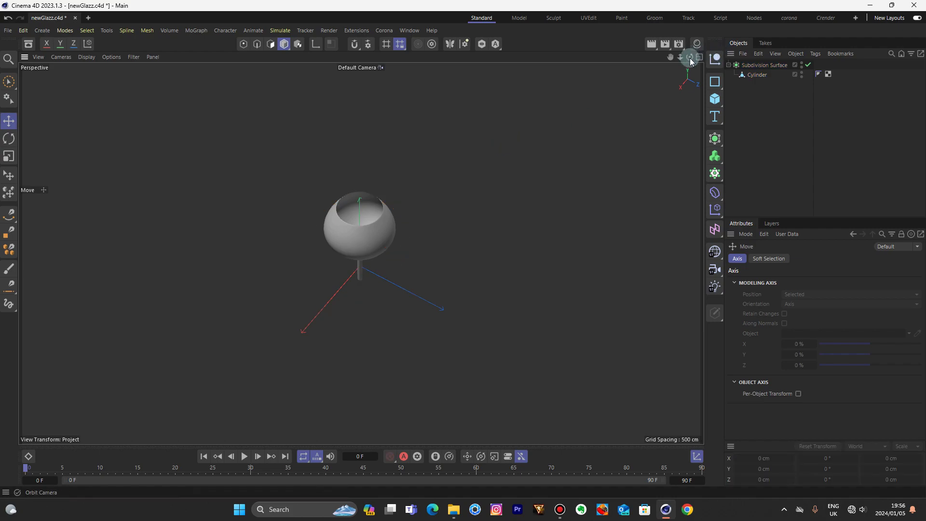
{"action": "mouse_move", "coordinate": [690, 57]}
{"action": "left_mouse_down"}
{"action": "mouse_move", "coordinate": [360, 252]}
{"action": "mouse_move", "coordinate": [690, 57]}
{"action": "left_mouse_up"}
{"action": "scroll", "coordinate": [346, 213], "scroll_direction": "up", "scroll_amount": 2}
{"action": "scroll", "coordinate": [348, 215], "scroll_direction": "up", "scroll_amount": 5}
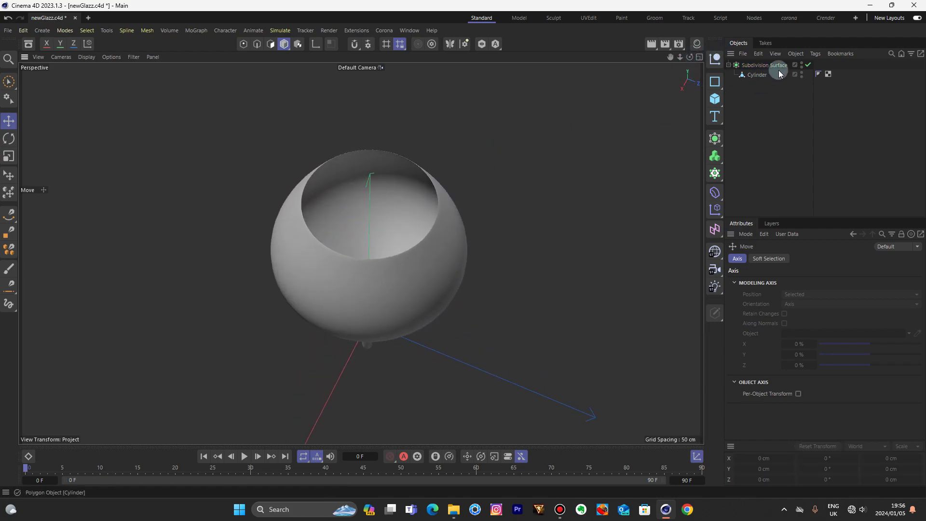
Add a loop cut around the rim's thickness, centred at 50%, and return to Model mode with the Move tool
{"action": "left_click", "coordinate": [757, 75]}
{"action": "left_click", "coordinate": [270, 44]}
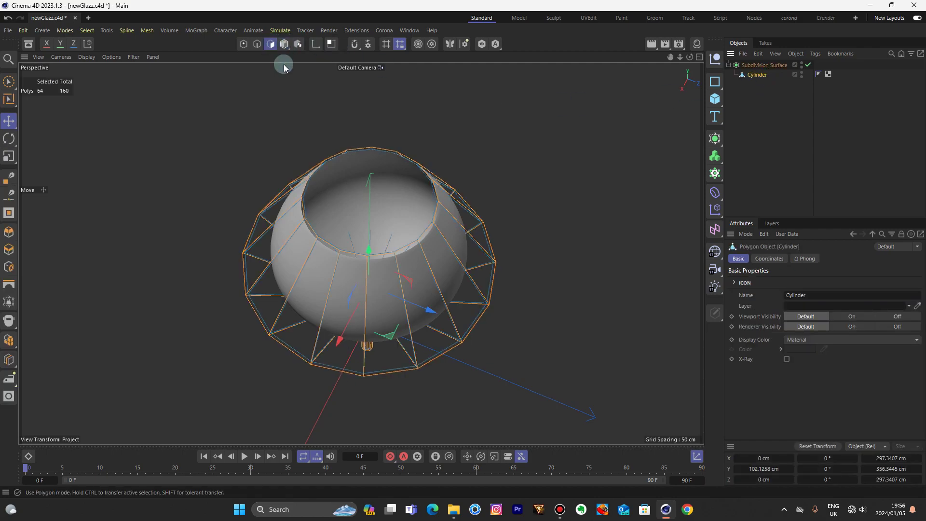
{"action": "scroll", "coordinate": [492, 173], "scroll_direction": "up", "scroll_amount": 3}
{"action": "key", "text": "k"}
{"action": "key", "text": "l"}
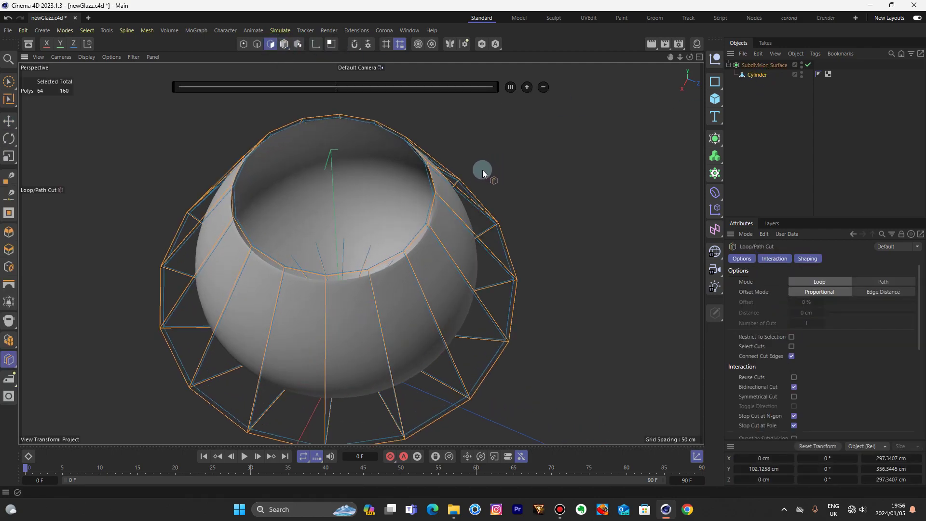
{"action": "scroll", "coordinate": [229, 227], "scroll_direction": "up", "scroll_amount": 4}
{"action": "scroll", "coordinate": [265, 200], "scroll_direction": "up", "scroll_amount": 3}
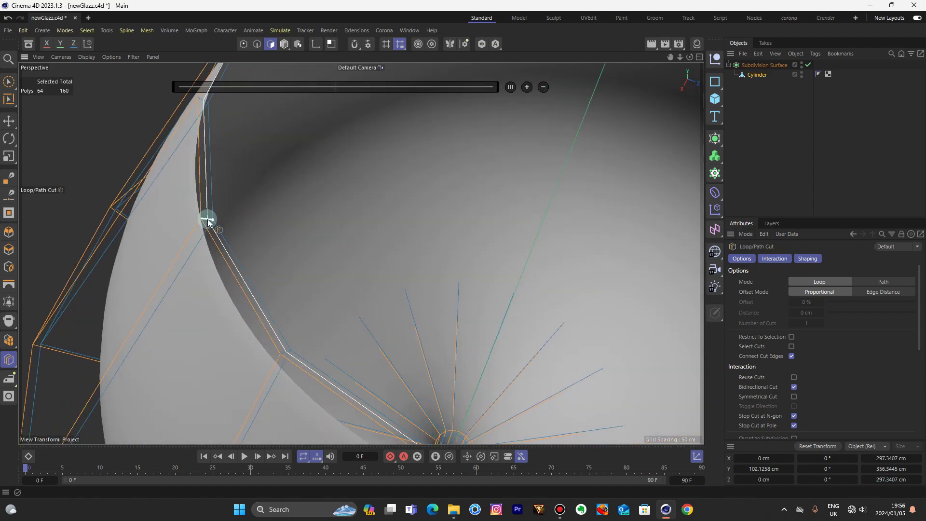
{"action": "left_click", "coordinate": [207, 219]}
{"action": "left_click", "coordinate": [510, 88]}
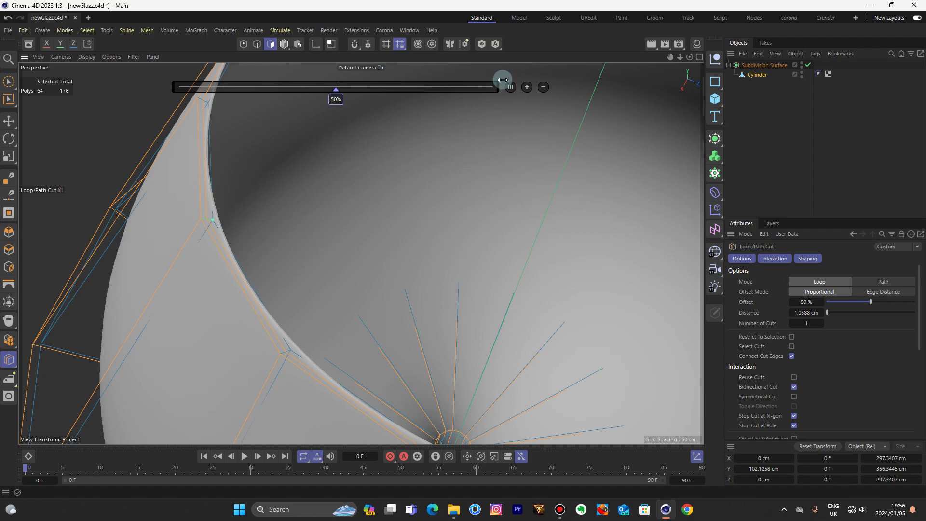
{"action": "left_click", "coordinate": [287, 44]}
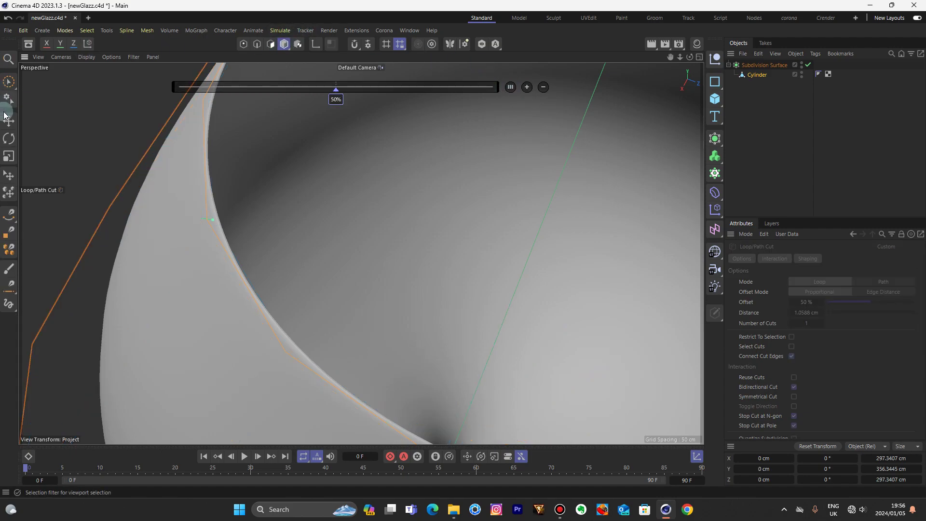
{"action": "left_click", "coordinate": [6, 120]}
{"action": "left_click_drag", "start_coordinate": [680, 57], "coordinate": [705, 72]}
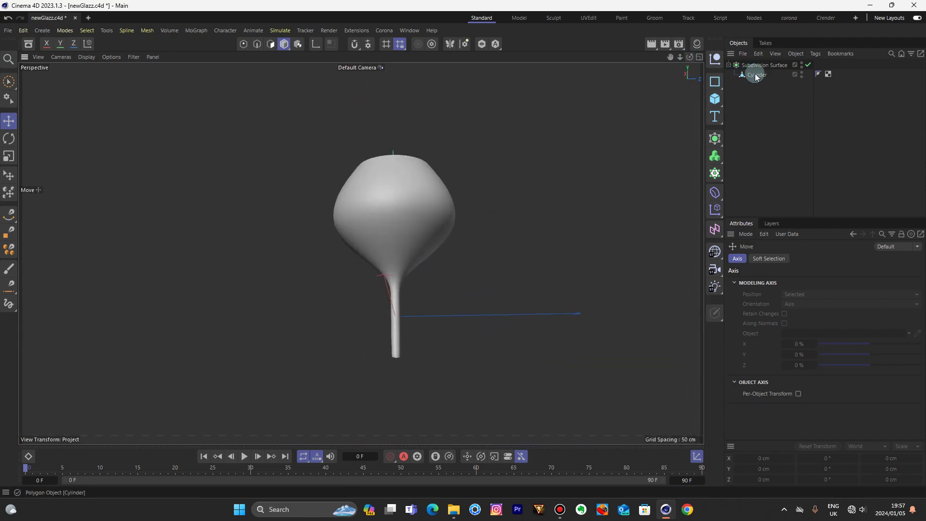
Select the Cylinder in Edge mode and turn off the Subdivision Surface to expose the stem's bottom end from below
{"action": "left_click", "coordinate": [756, 75]}
{"action": "left_click", "coordinate": [257, 44]}
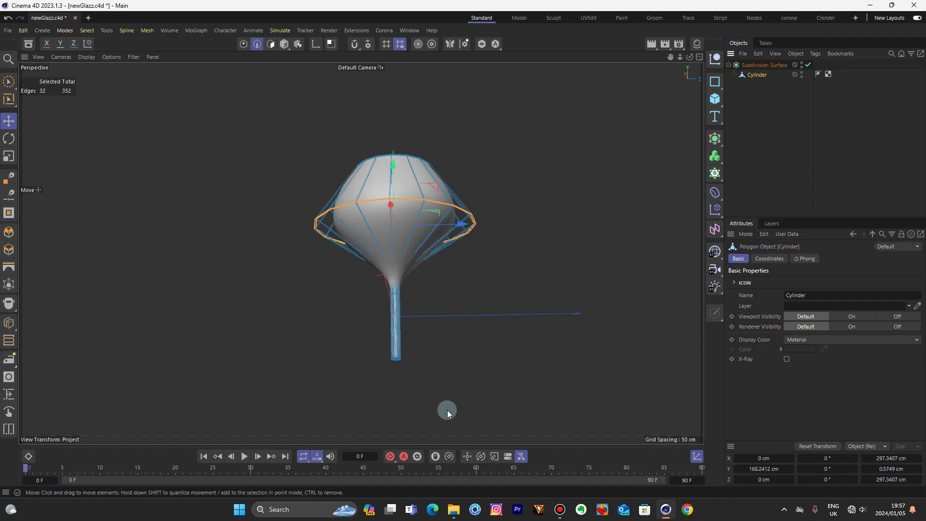
{"action": "scroll", "coordinate": [403, 411], "scroll_direction": "up", "scroll_amount": 3}
{"action": "key", "text": "q"}
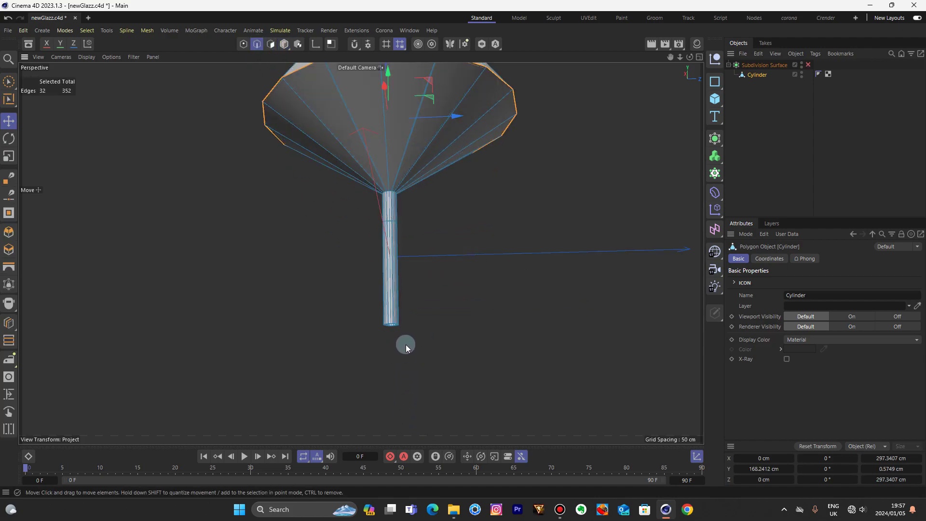
{"action": "scroll", "coordinate": [406, 345], "scroll_direction": "up", "scroll_amount": 4}
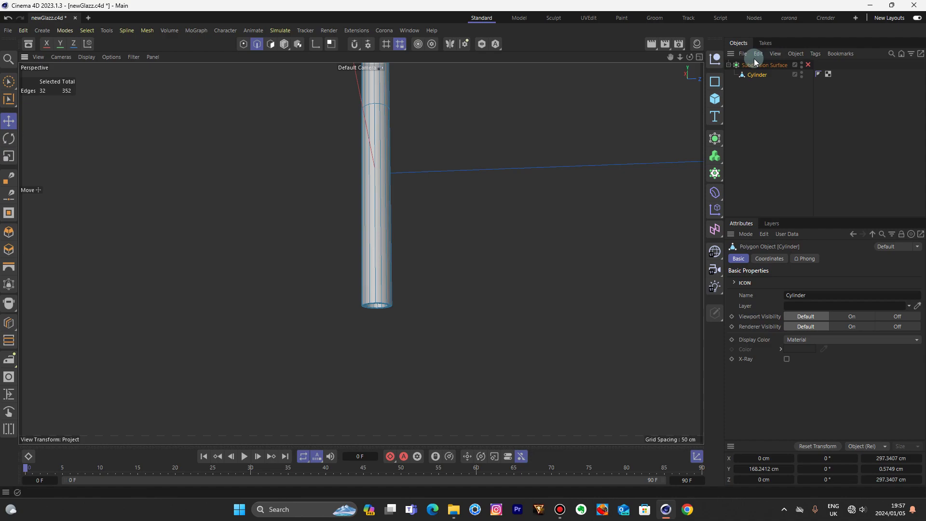
{"action": "left_click_drag", "start_coordinate": [690, 57], "coordinate": [689, 34]}
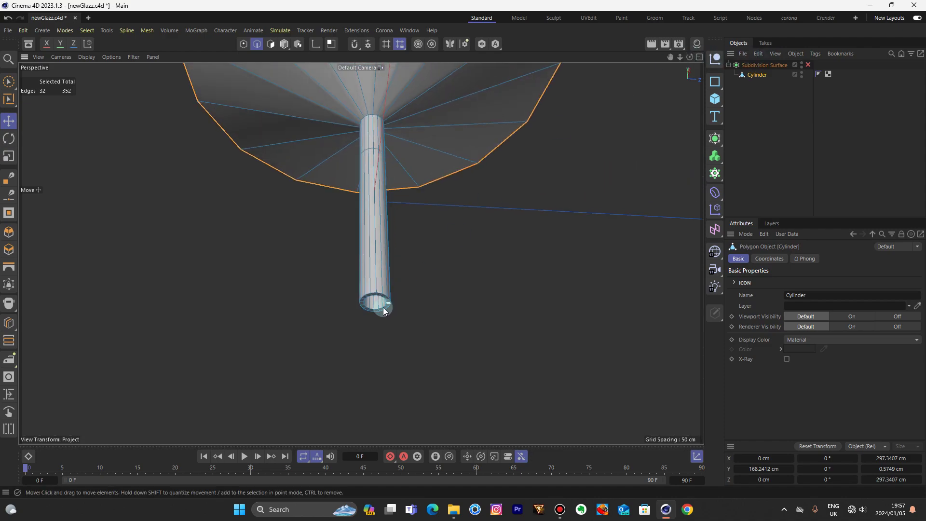
{"action": "scroll", "coordinate": [375, 311], "scroll_direction": "up", "scroll_amount": 3}
{"action": "scroll", "coordinate": [375, 312], "scroll_direction": "up", "scroll_amount": 2}
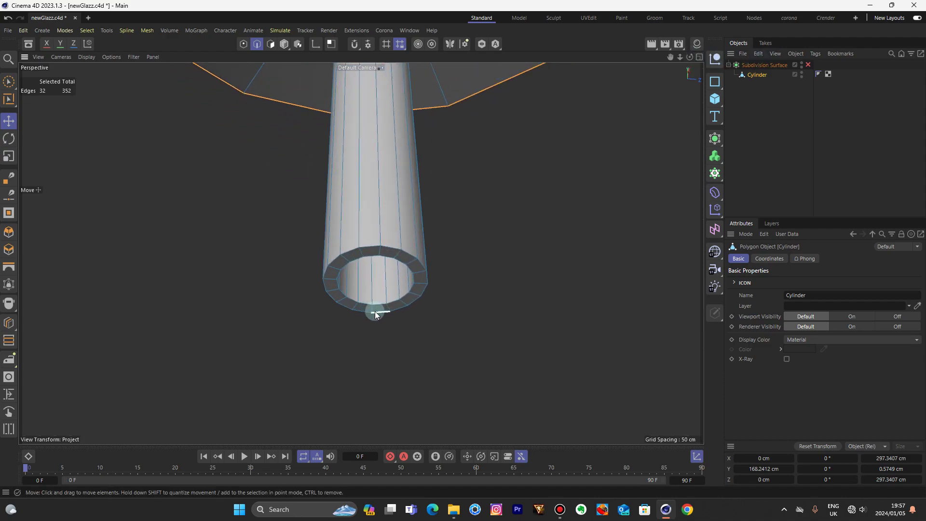
Loop-select the ring of polygons around the stem's open bottom end and delete it
{"action": "key", "text": "u"}
{"action": "key", "text": "l"}
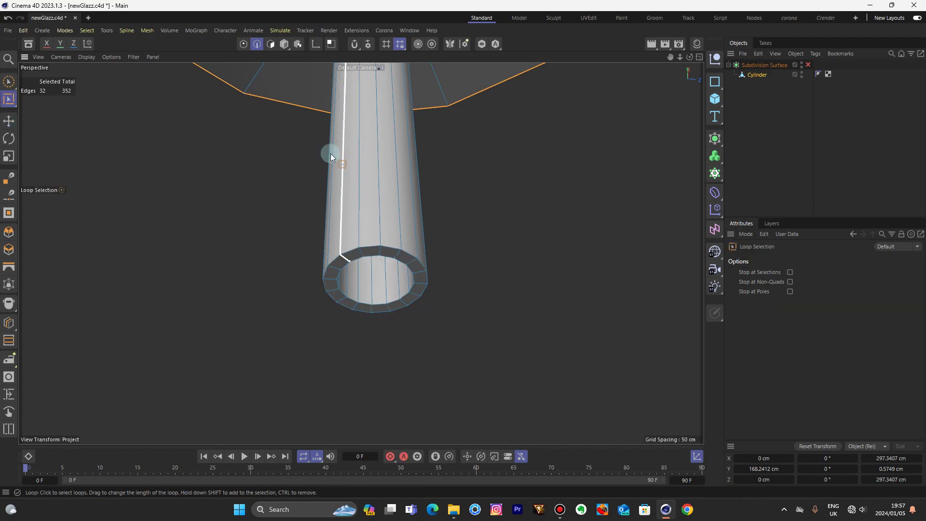
{"action": "left_click", "coordinate": [270, 44]}
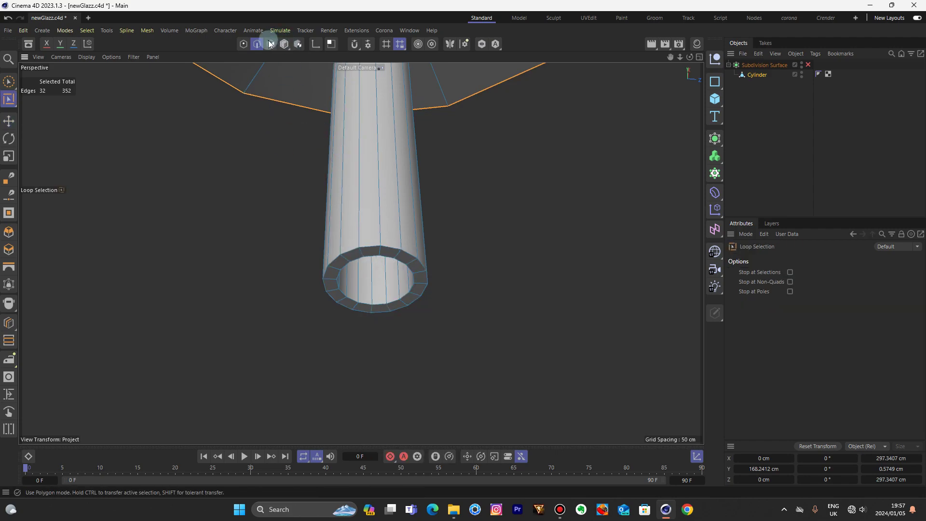
{"action": "left_click", "coordinate": [361, 254]}
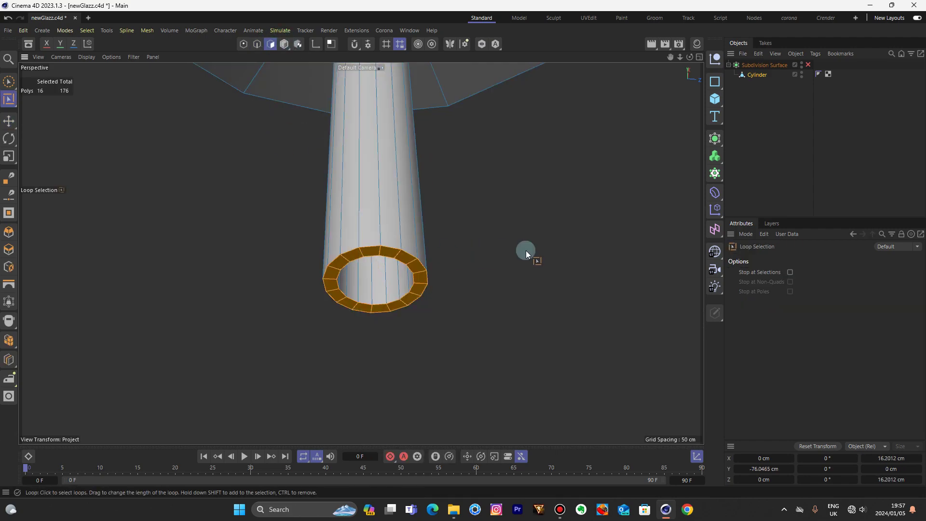
{"action": "left_click", "coordinate": [526, 251]}
Select the outer edge loop at the stem's bottom, extrude it down about 8.4 cm and preview the glass with the Subdivision Surface on
{"action": "left_click", "coordinate": [257, 44]}
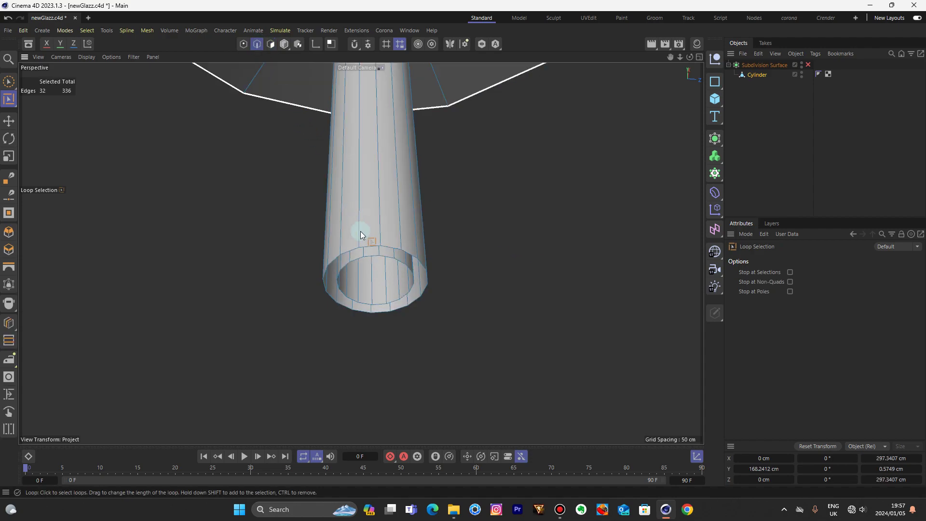
{"action": "left_click", "coordinate": [367, 239]}
{"action": "left_click", "coordinate": [386, 243]}
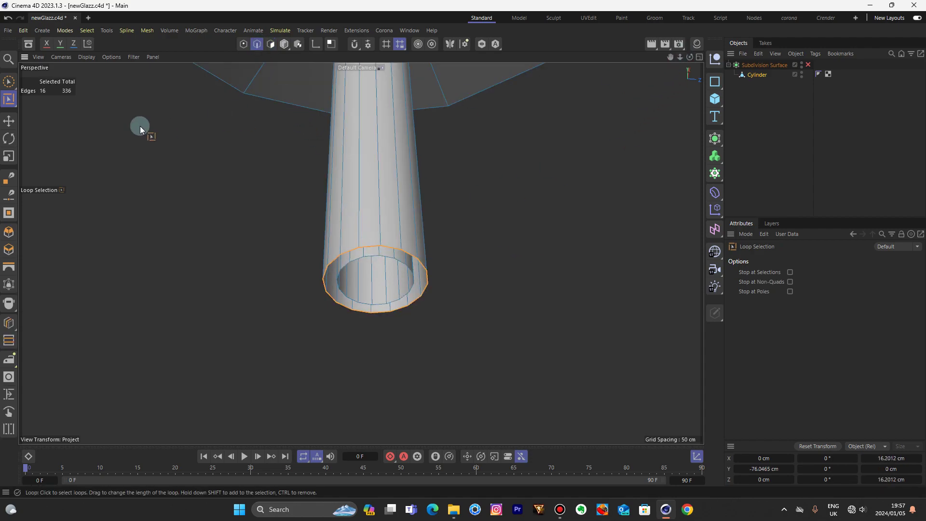
{"action": "left_click", "coordinate": [9, 121]}
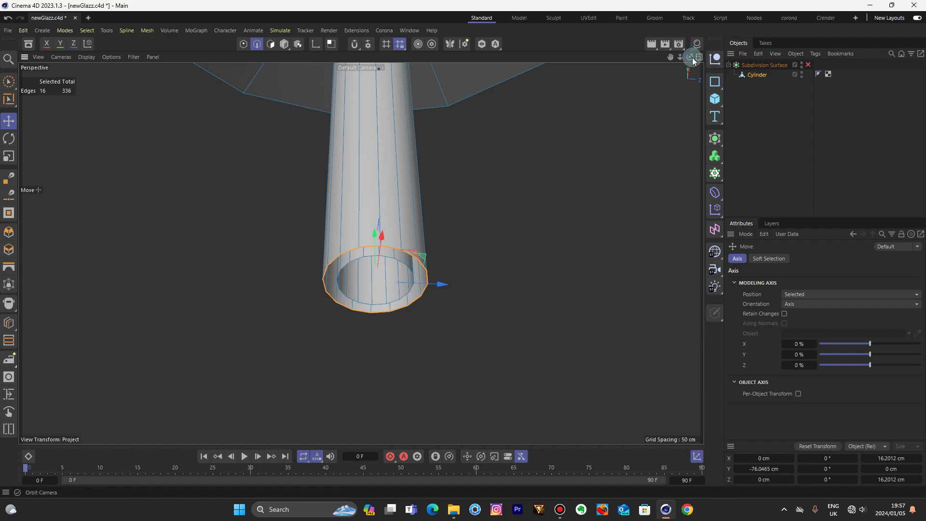
{"action": "left_click_drag", "start_coordinate": [693, 59], "coordinate": [694, 82]}
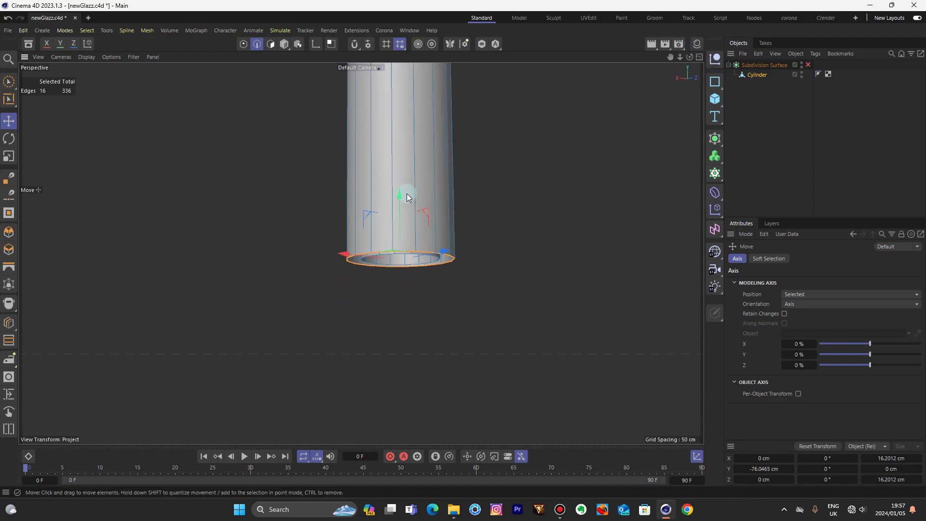
{"action": "left_click_drag", "start_coordinate": [401, 195], "coordinate": [392, 254], "text": "ctrl"}
{"action": "left_click_drag", "start_coordinate": [681, 57], "coordinate": [613, 62]}
{"action": "left_click", "coordinate": [808, 65]}
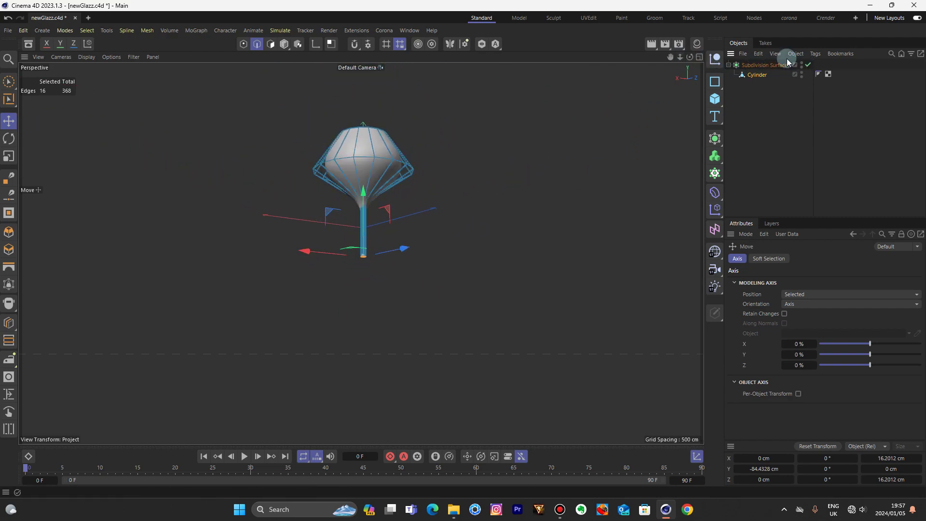
{"action": "left_click_drag", "start_coordinate": [690, 57], "coordinate": [692, 72]}
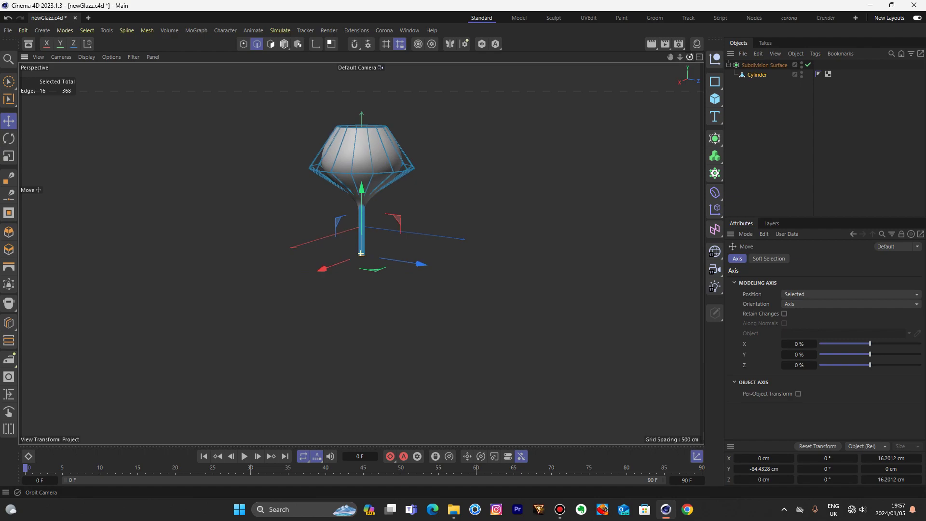
With the Subdivision Surface off, extrude the stem's bottom edge loop outward by scaling to about 115 cm across and lower it about 9.8 cm
{"action": "left_click", "coordinate": [808, 65]}
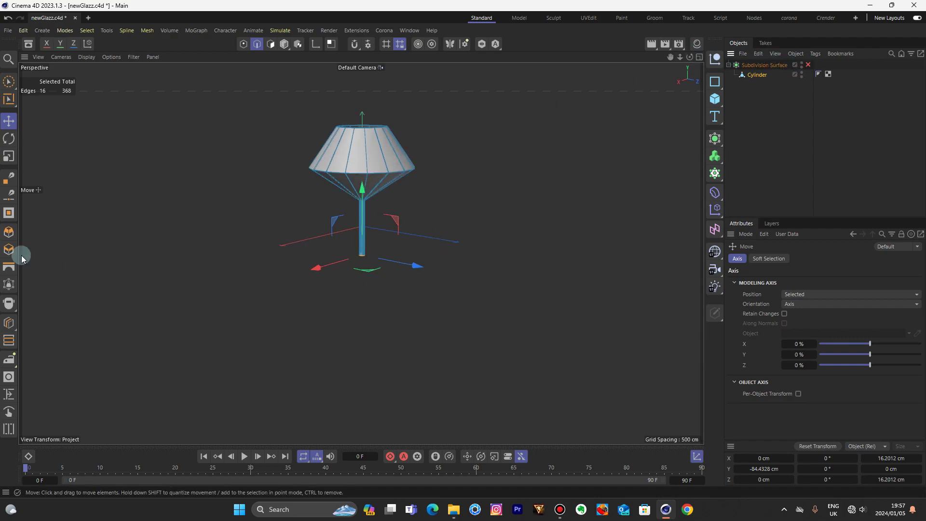
{"action": "left_click", "coordinate": [16, 160]}
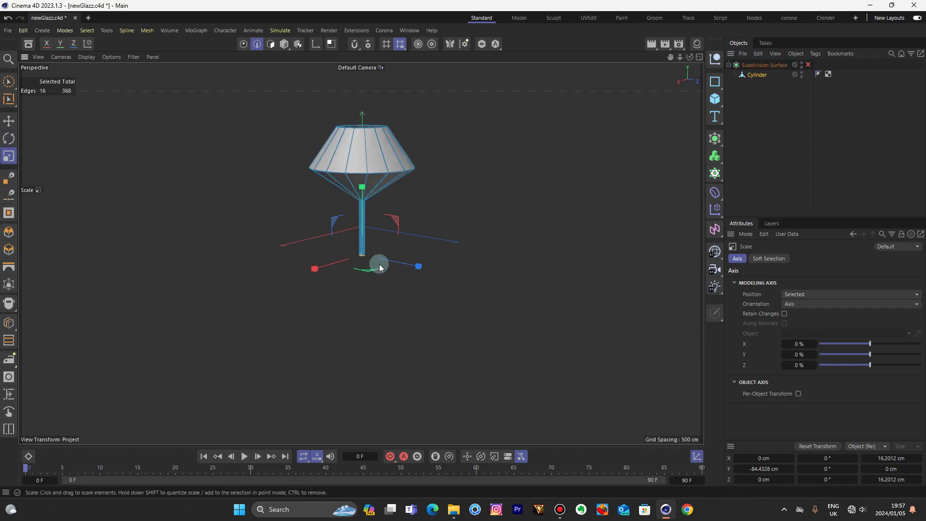
{"action": "scroll", "coordinate": [376, 264], "scroll_direction": "up", "scroll_amount": 5}
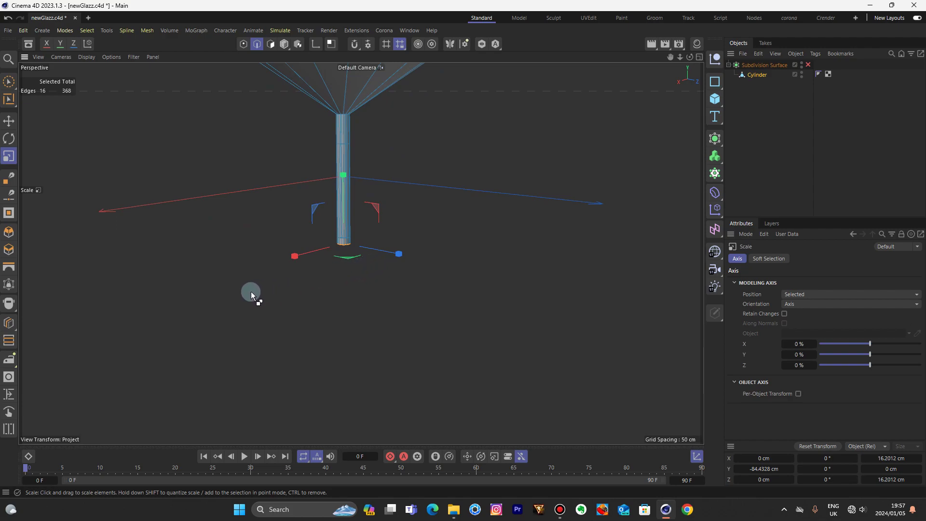
{"action": "mouse_move", "coordinate": [251, 291]}
{"action": "left_mouse_down"}
{"action": "mouse_move", "coordinate": [572, 287]}
{"action": "mouse_move", "coordinate": [767, 323]}
{"action": "left_mouse_up"}
{"action": "left_click", "coordinate": [9, 120]}
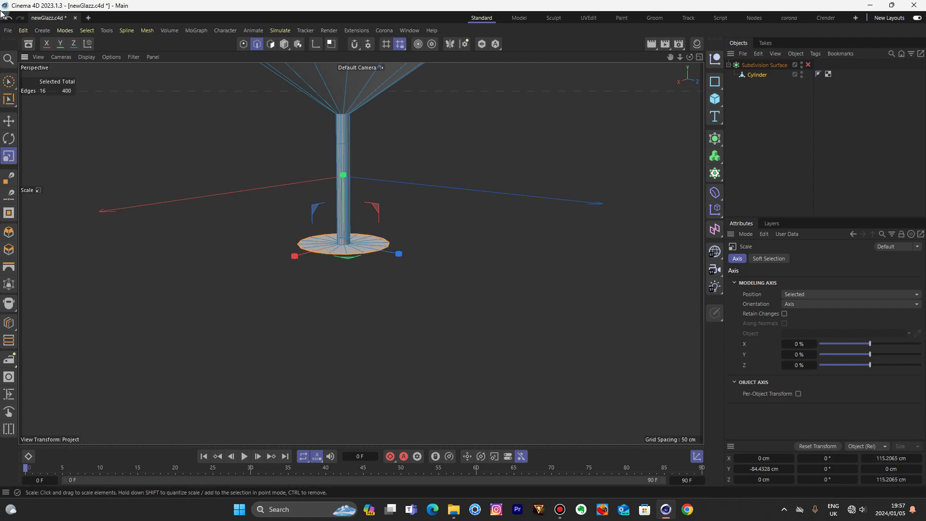
{"action": "left_click_drag", "start_coordinate": [342, 178], "coordinate": [344, 185]}
{"action": "scroll", "coordinate": [343, 269], "scroll_direction": "up", "scroll_amount": 4}
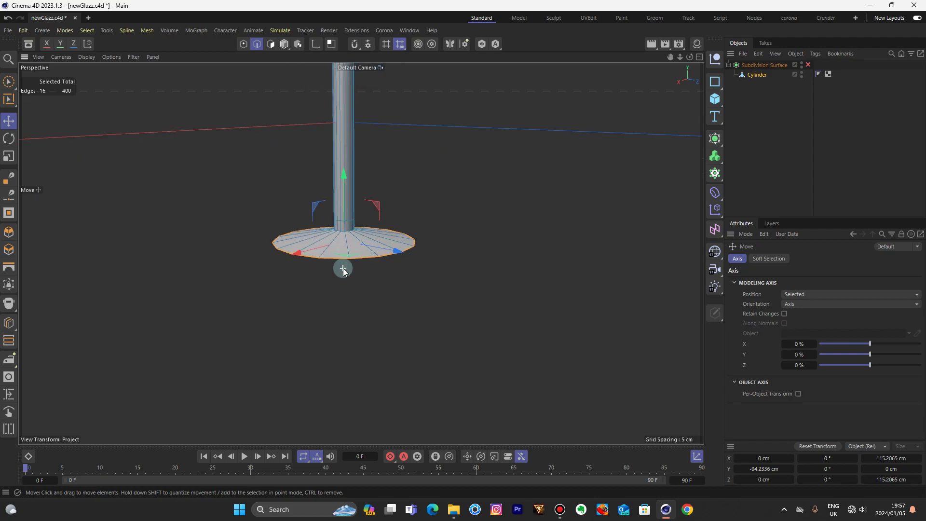
Extrude the base's outer edge loop outward by scaling to about 127 cm across and lower it about 1.6 cm
{"action": "left_click", "coordinate": [9, 159]}
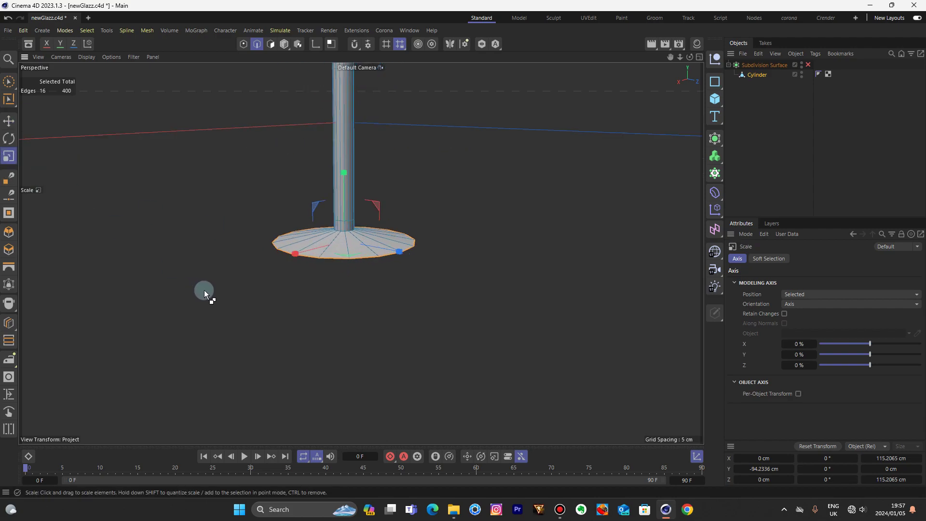
{"action": "left_click_drag", "start_coordinate": [204, 290], "coordinate": [254, 298]}
{"action": "key", "text": "e"}
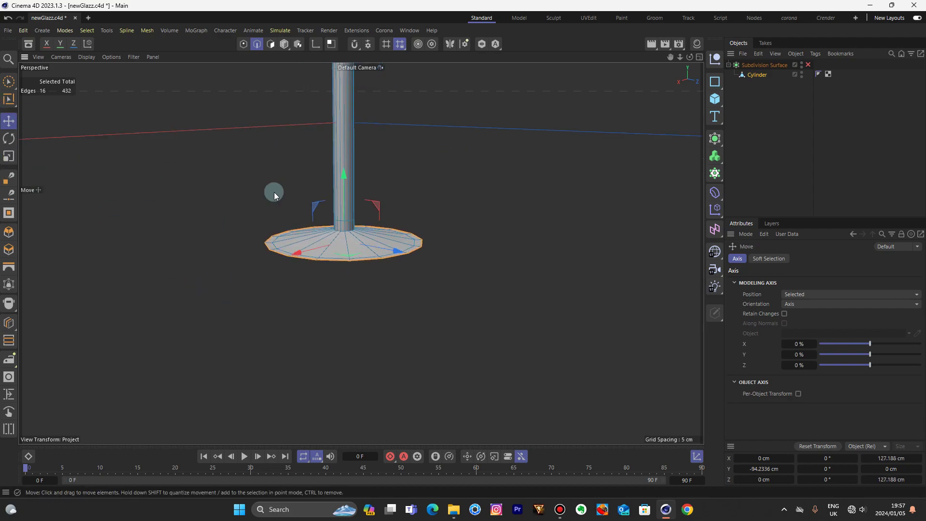
{"action": "left_click_drag", "start_coordinate": [343, 177], "coordinate": [344, 179]}
Extrude the base's outer edge loop straight down about 2.7 cm to give the foot a thin vertical rim
{"action": "left_click", "coordinate": [9, 156]}
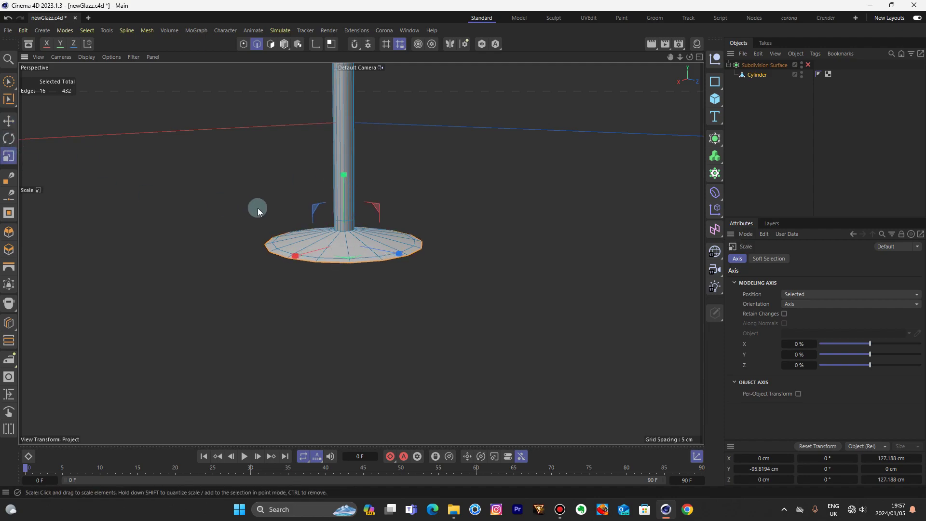
{"action": "left_click_drag", "start_coordinate": [258, 211], "coordinate": [341, 264]}
{"action": "left_click", "coordinate": [7, 121]}
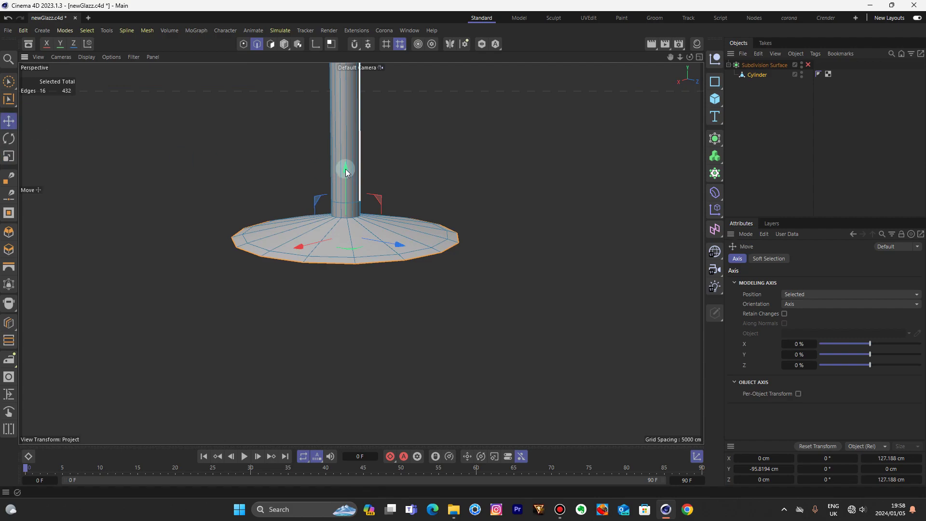
{"action": "left_click_drag", "start_coordinate": [348, 171], "coordinate": [348, 175]}
{"action": "left_click_drag", "start_coordinate": [691, 57], "coordinate": [691, 10]}
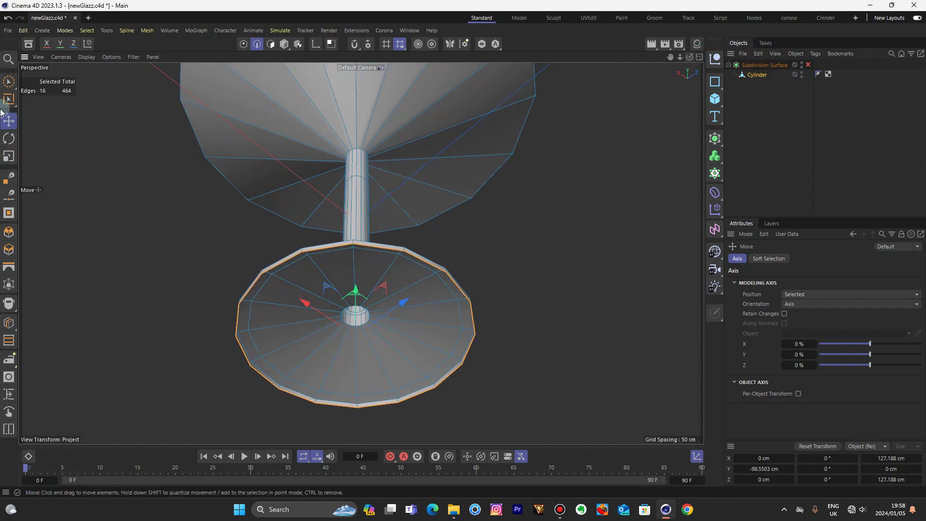
Extrude the rim's lower edge loop inward by scaling in three stages, leaving a central opening about 12.9 cm across
{"action": "left_click", "coordinate": [8, 154]}
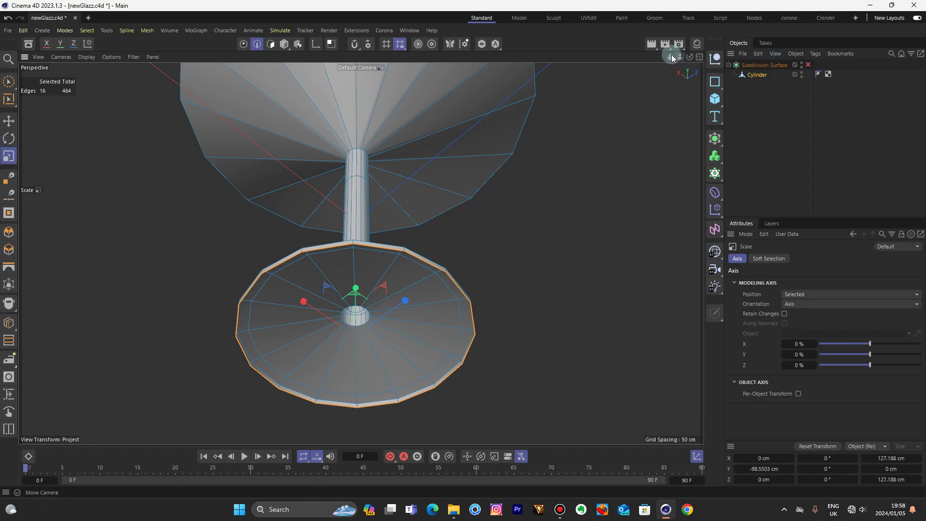
{"action": "left_click_drag", "start_coordinate": [671, 57], "coordinate": [686, 25]}
{"action": "left_click_drag", "start_coordinate": [483, 301], "coordinate": [301, 304], "text": "ctrl"}
{"action": "left_click_drag", "start_coordinate": [517, 297], "coordinate": [130, 321], "text": "ctrl"}
{"action": "left_click_drag", "start_coordinate": [545, 325], "coordinate": [320, 344], "text": "ctrl"}
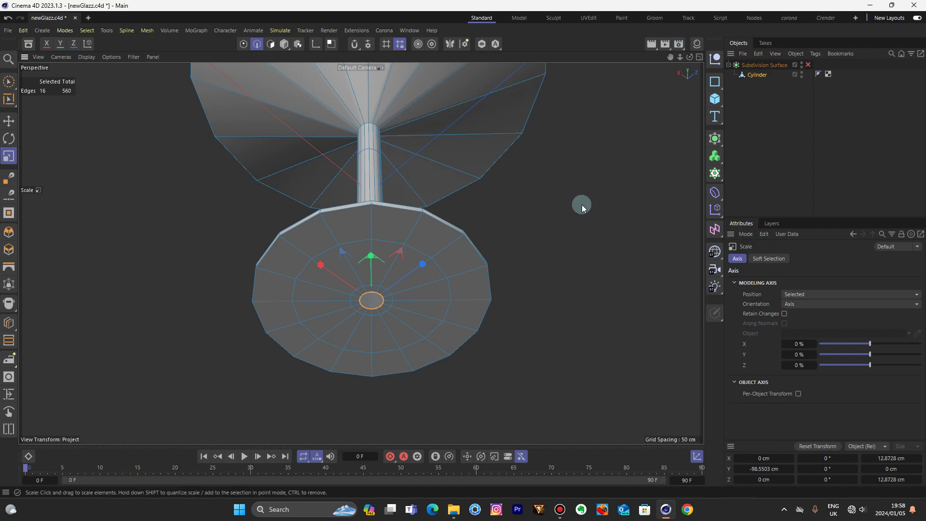
Close the central hole under the base with Close Polygon Hole set to N-gon and re-enable the Subdivision Surface
{"action": "left_click", "coordinate": [12, 211]}
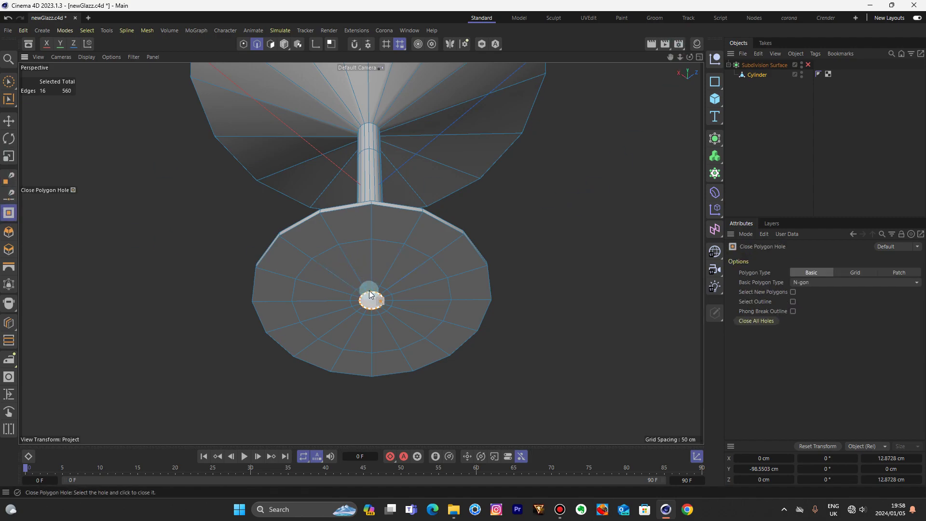
{"action": "left_click_drag", "start_coordinate": [683, 59], "coordinate": [683, 29]}
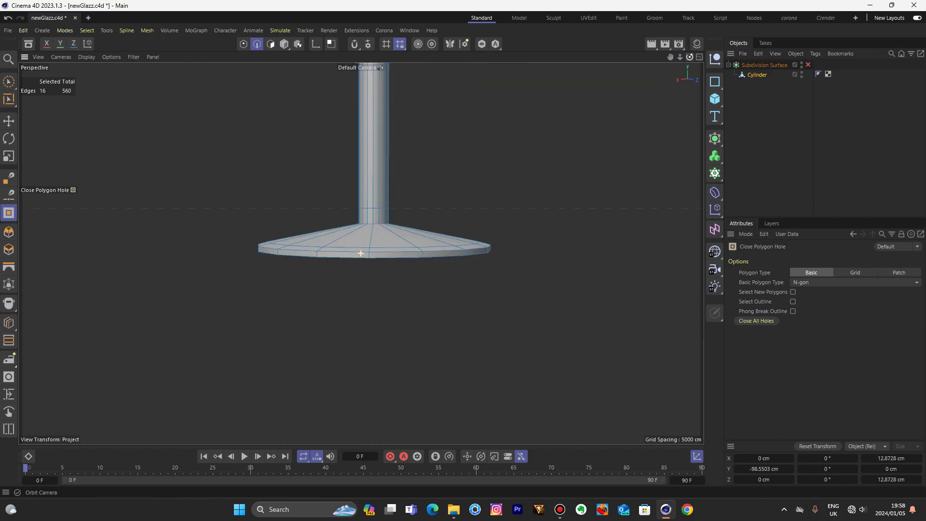
{"action": "left_click", "coordinate": [808, 65]}
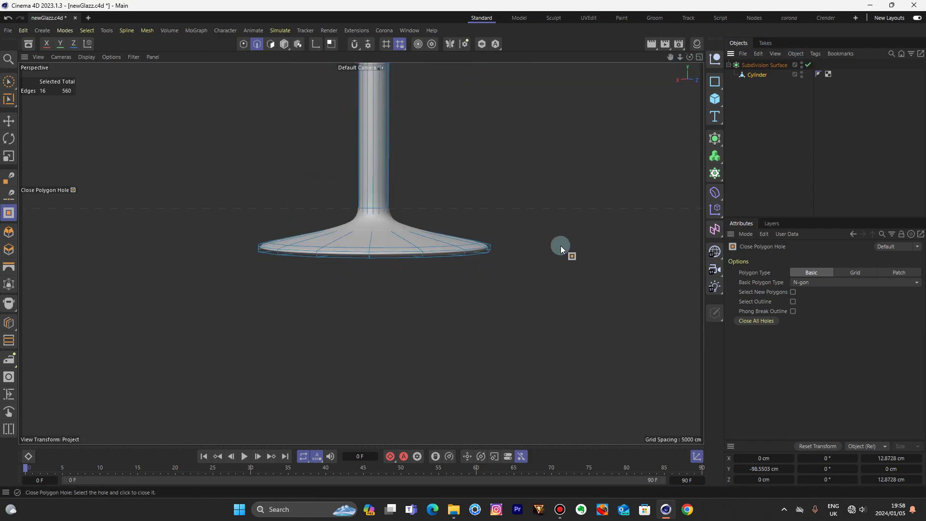
Add a loop cut around the foot's vertical rim, centred at 50%, and return to the Move tool
{"action": "key", "text": "k"}
{"action": "key", "text": "l"}
{"action": "scroll", "coordinate": [270, 261], "scroll_direction": "up", "scroll_amount": 5}
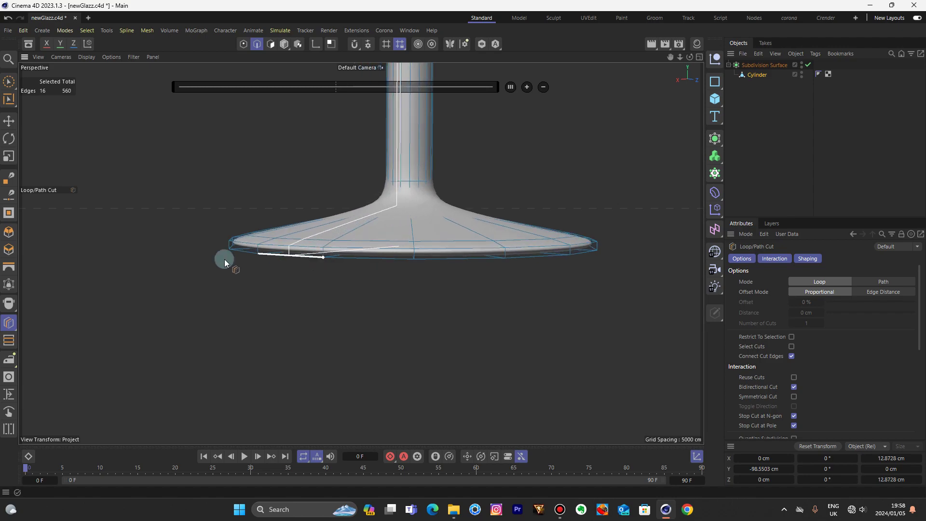
{"action": "left_click", "coordinate": [235, 234]}
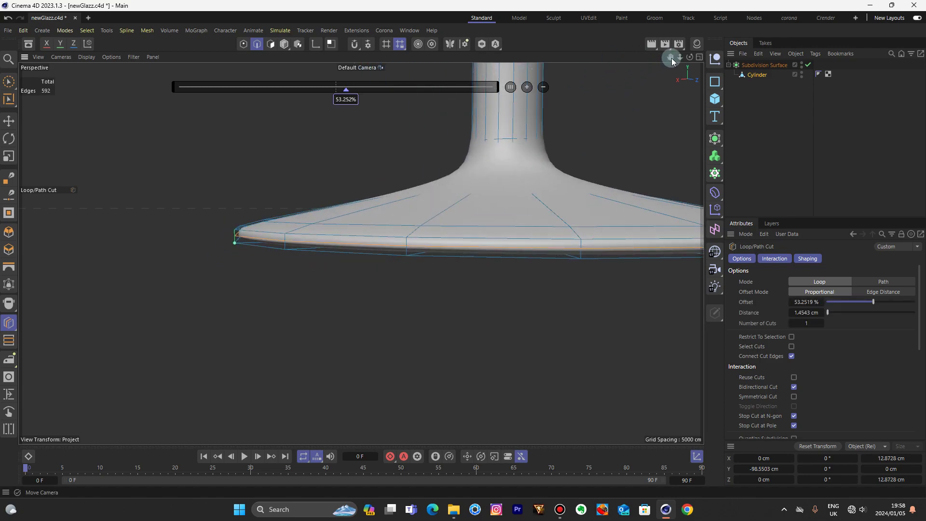
{"action": "left_click_drag", "start_coordinate": [671, 57], "coordinate": [614, 84]}
{"action": "left_click_drag", "start_coordinate": [361, 254], "coordinate": [506, 86]}
{"action": "left_click", "coordinate": [511, 88]}
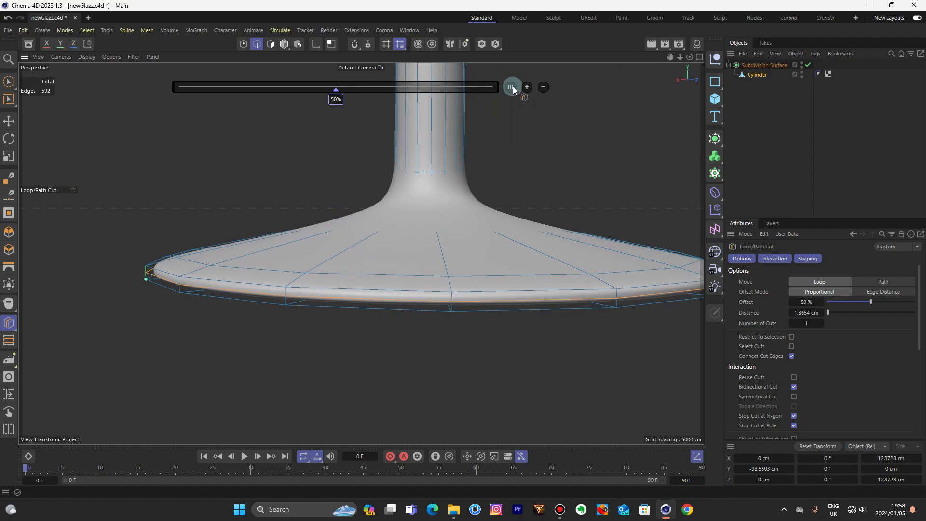
{"action": "left_click", "coordinate": [4, 118]}
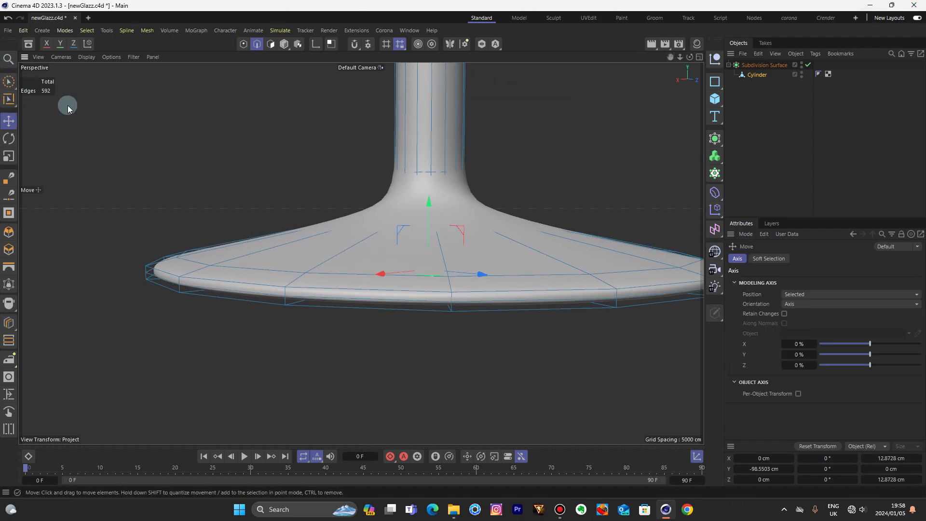
Save the scene incrementally as newGlazz_0001.c4d and return to Model mode
{"action": "left_click", "coordinate": [7, 30]}
{"action": "left_click", "coordinate": [31, 181]}
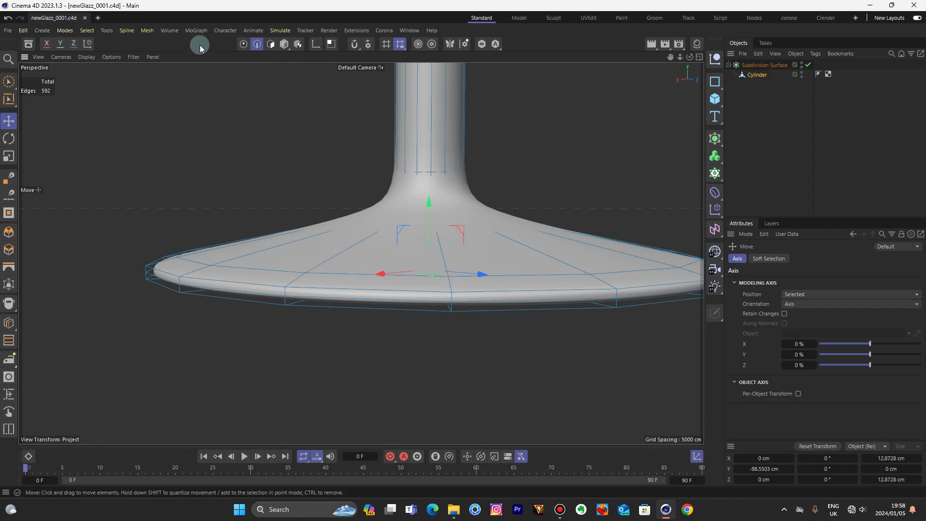
{"action": "left_click", "coordinate": [285, 43]}
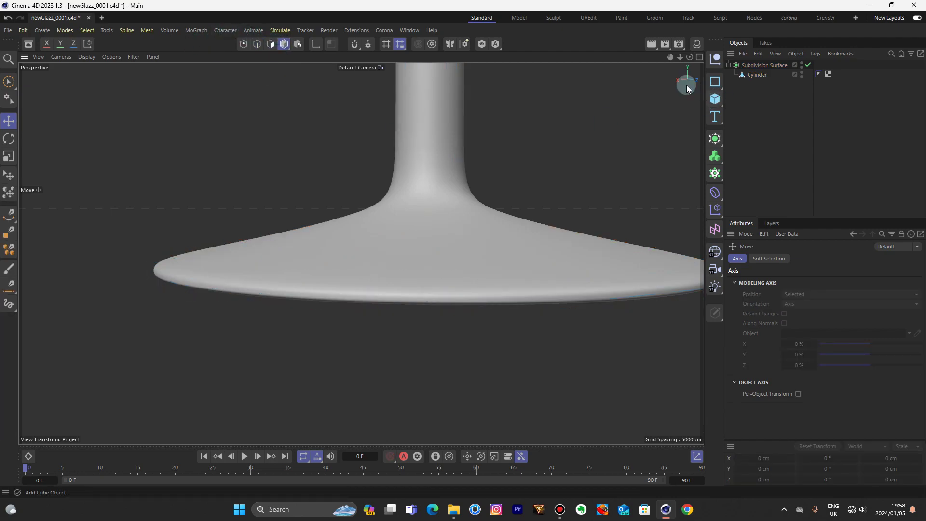
Try to add a loop cut around the lower part of the glass's bowl, near the stem, at about 17.6% offset
{"action": "left_click_drag", "start_coordinate": [681, 57], "coordinate": [643, 69]}
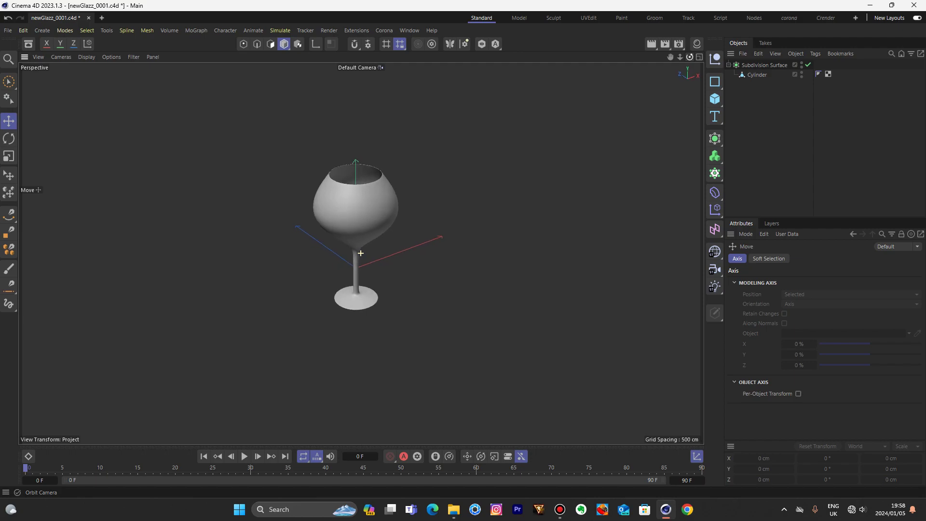
{"action": "left_click_drag", "start_coordinate": [361, 253], "coordinate": [503, 4]}
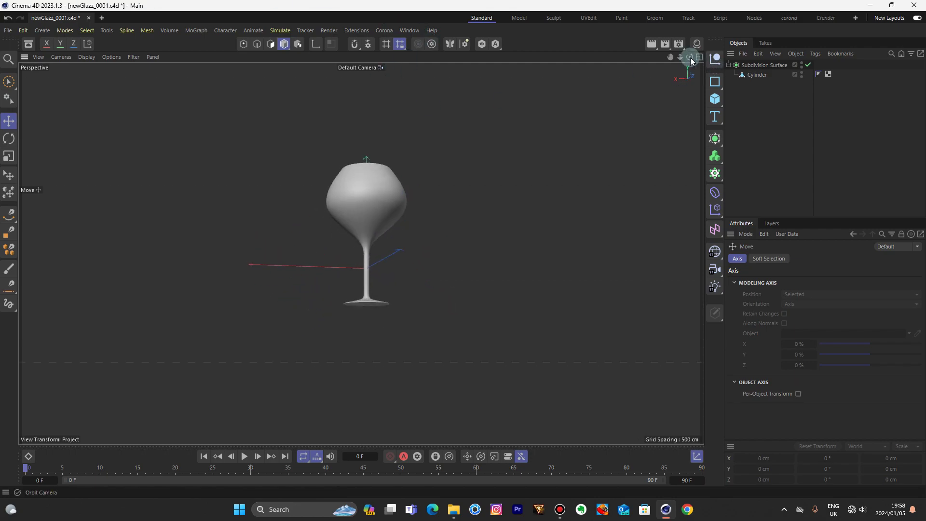
{"action": "left_click_drag", "start_coordinate": [691, 58], "coordinate": [692, 72]}
{"action": "left_click", "coordinate": [734, 76]}
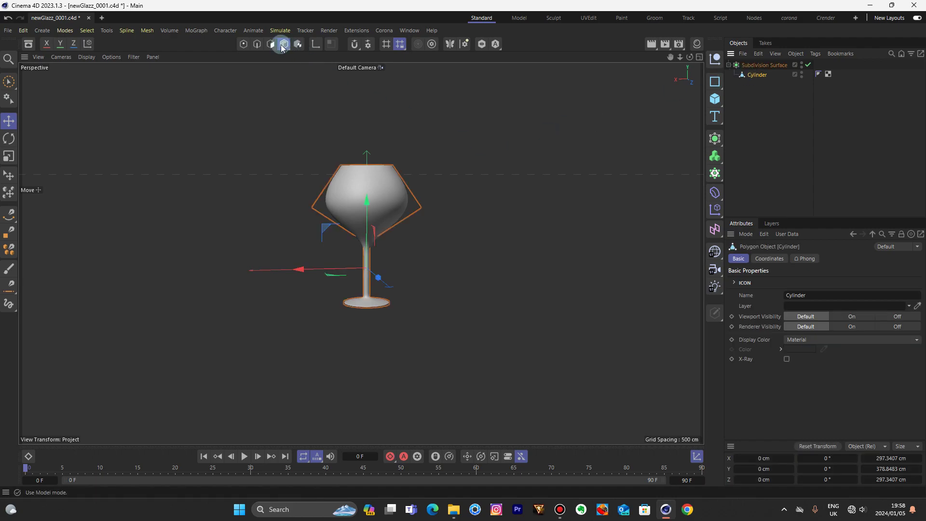
{"action": "left_click", "coordinate": [257, 44]}
{"action": "scroll", "coordinate": [421, 259], "scroll_direction": "up", "scroll_amount": 5}
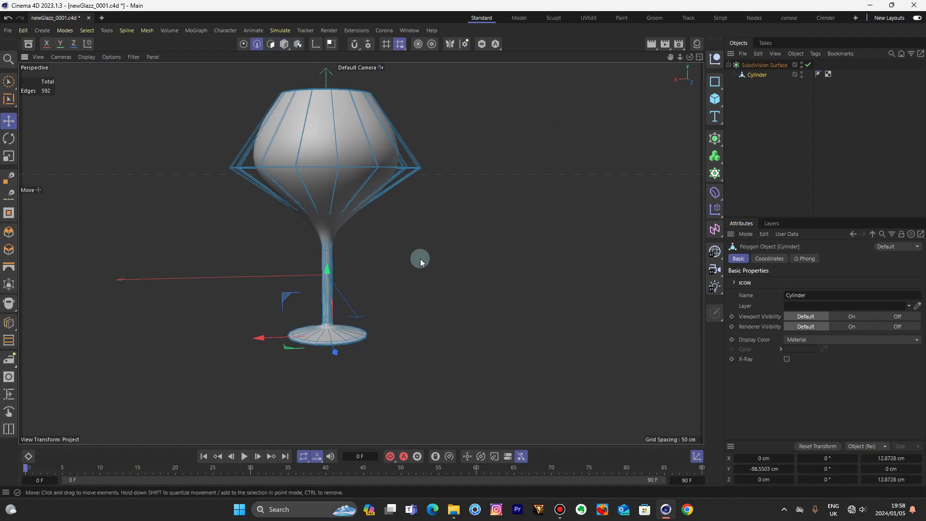
{"action": "key", "text": "k"}
{"action": "key", "text": "l"}
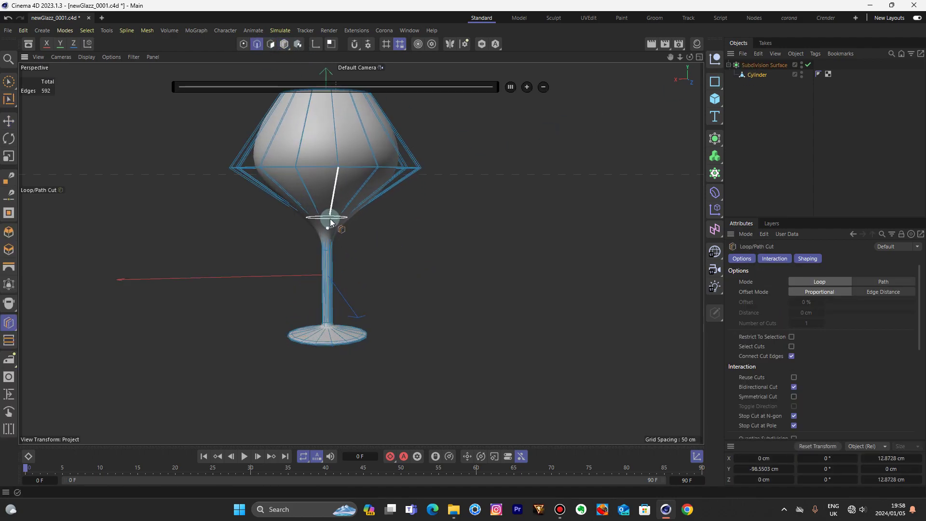
{"action": "left_click", "coordinate": [331, 222]}
{"action": "left_click", "coordinate": [285, 44]}
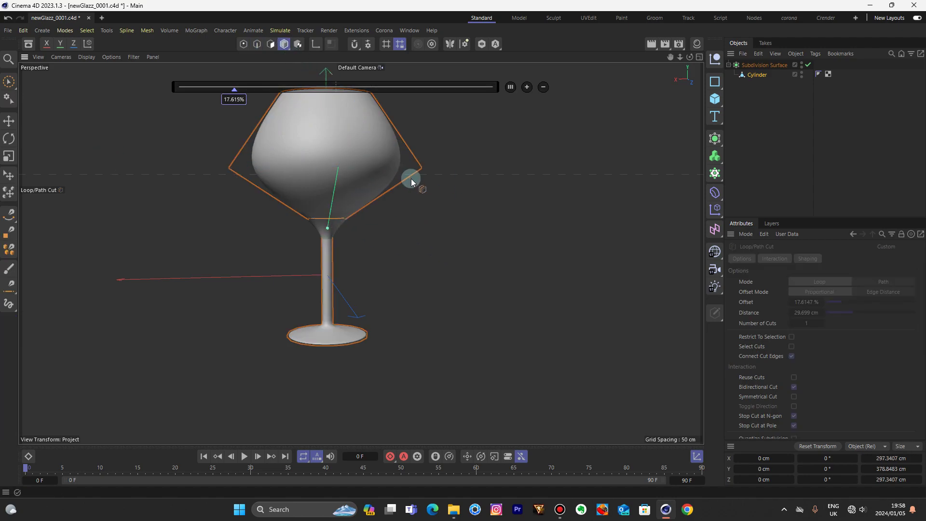
{"action": "key", "text": "ctrl+z"}
{"action": "left_click", "coordinate": [8, 121]}
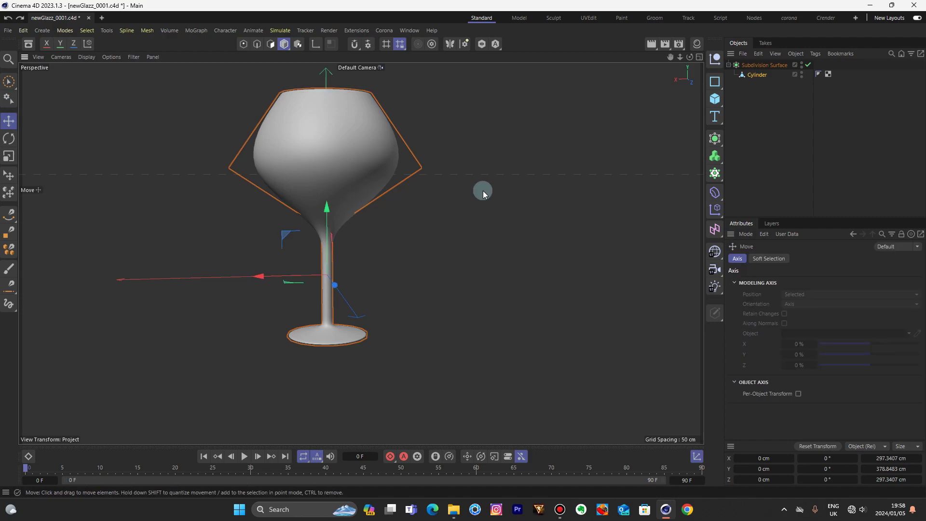
Deselect the glass, return to the Move tool, and save the scene incrementally as newGlazz_0002.c4d
{"action": "left_click", "coordinate": [484, 192]}
{"action": "left_click_drag", "start_coordinate": [689, 56], "coordinate": [690, 77]}
{"action": "left_click_drag", "start_coordinate": [361, 253], "coordinate": [431, 112]}
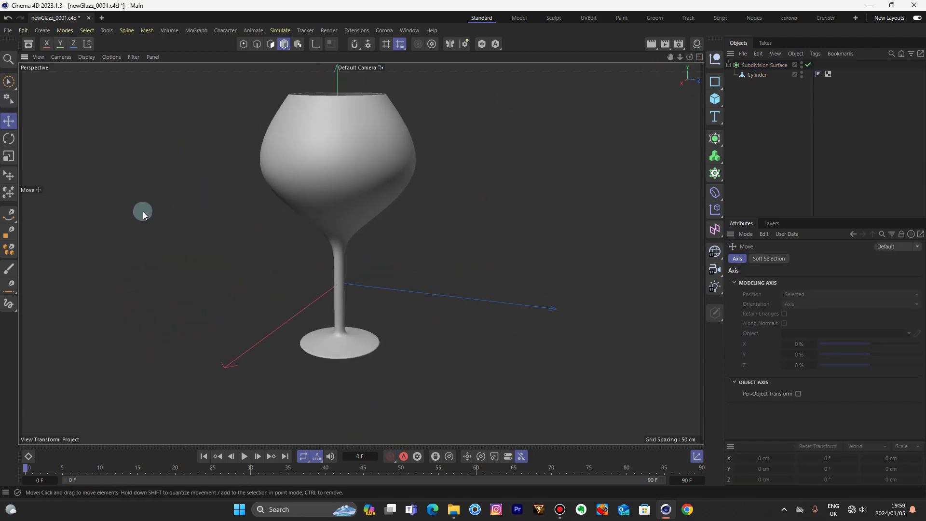
{"action": "key", "text": "d"}
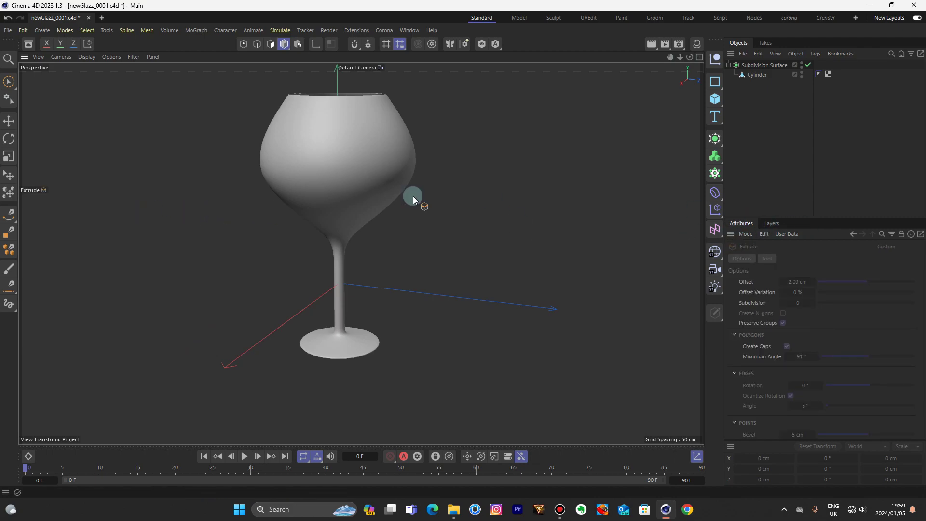
{"action": "left_click_drag", "start_coordinate": [690, 57], "coordinate": [361, 253]}
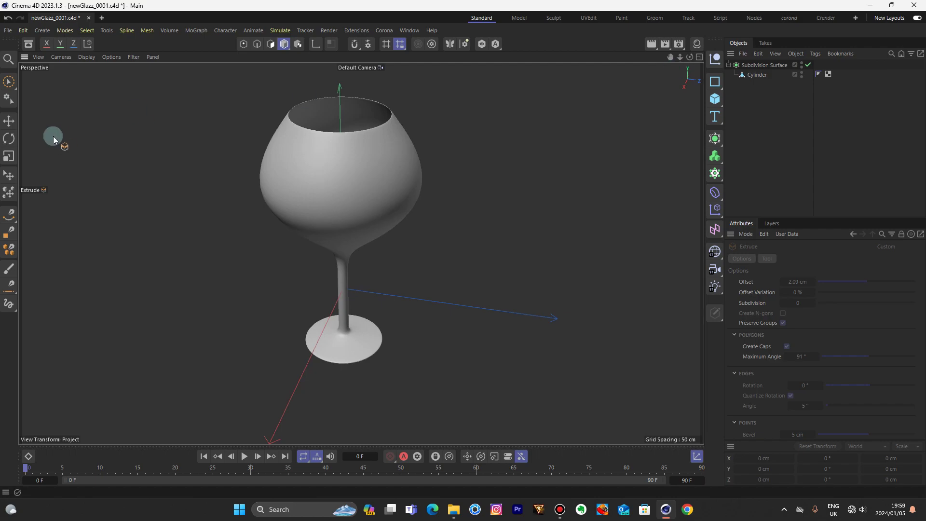
{"action": "left_click", "coordinate": [9, 121]}
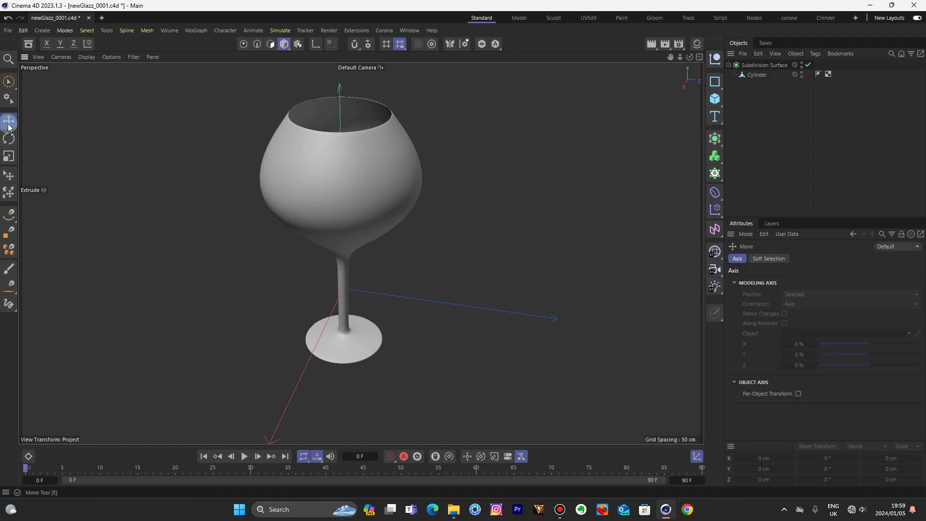
{"action": "left_click", "coordinate": [8, 30]}
{"action": "left_click", "coordinate": [41, 182]}
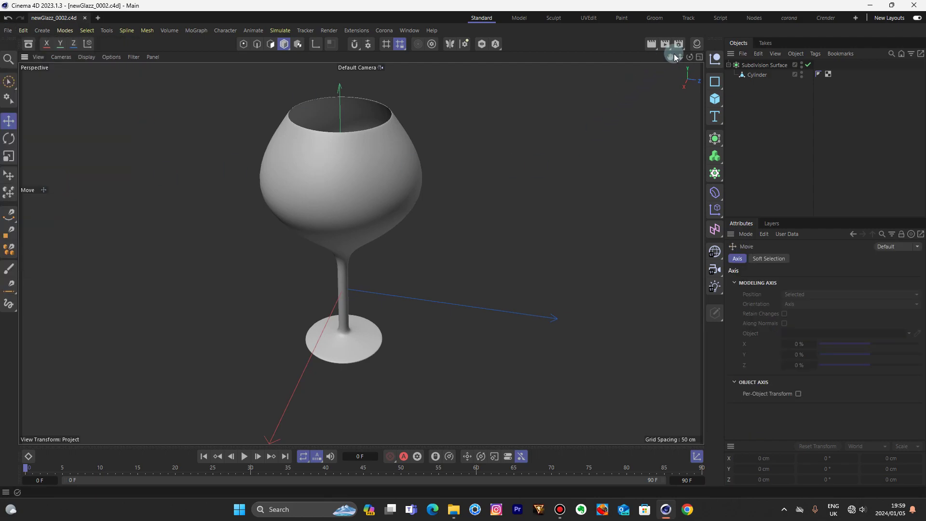
Add a Cone primitive with its caps disabled and raise it above the glass to about 581 cm in Y
{"action": "left_click_drag", "start_coordinate": [680, 57], "coordinate": [707, 54]}
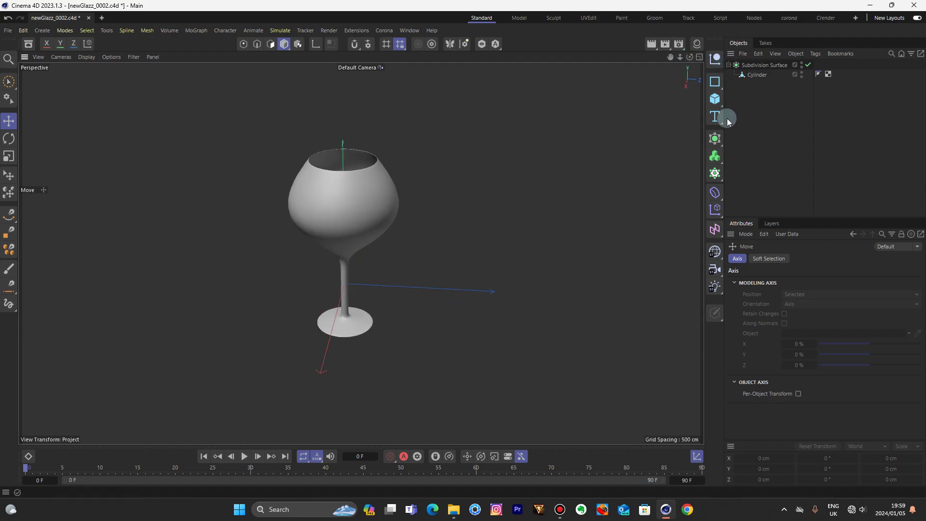
{"action": "left_click", "coordinate": [721, 103]}
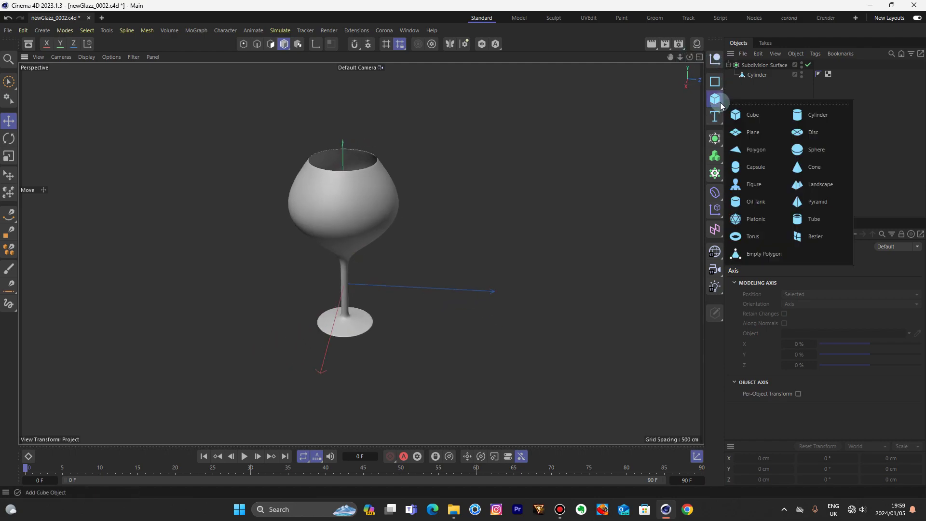
{"action": "left_click", "coordinate": [823, 167]}
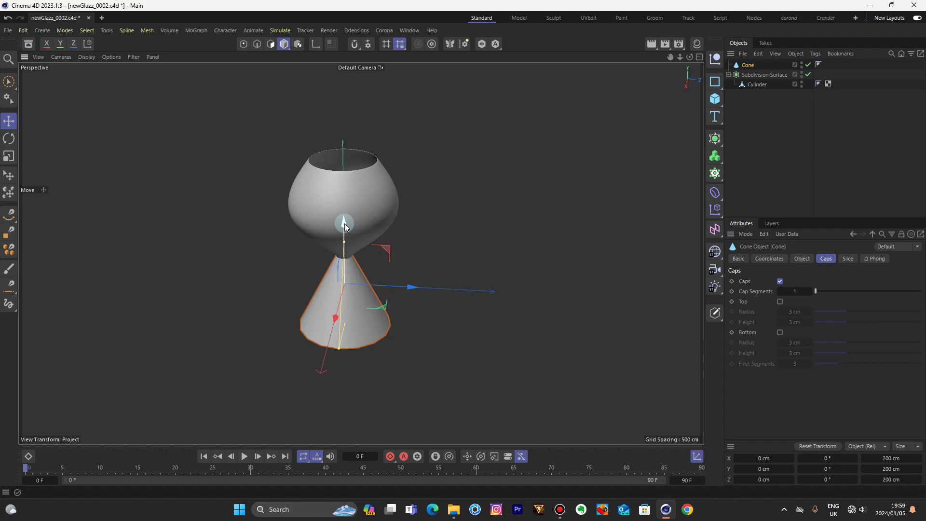
{"action": "left_click_drag", "start_coordinate": [344, 224], "coordinate": [340, 36]}
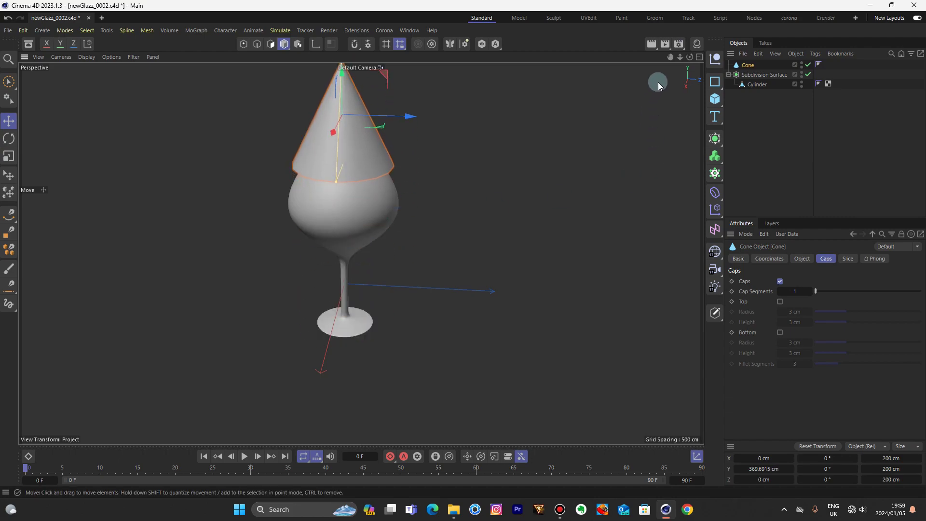
{"action": "left_click_drag", "start_coordinate": [671, 57], "coordinate": [694, 194]}
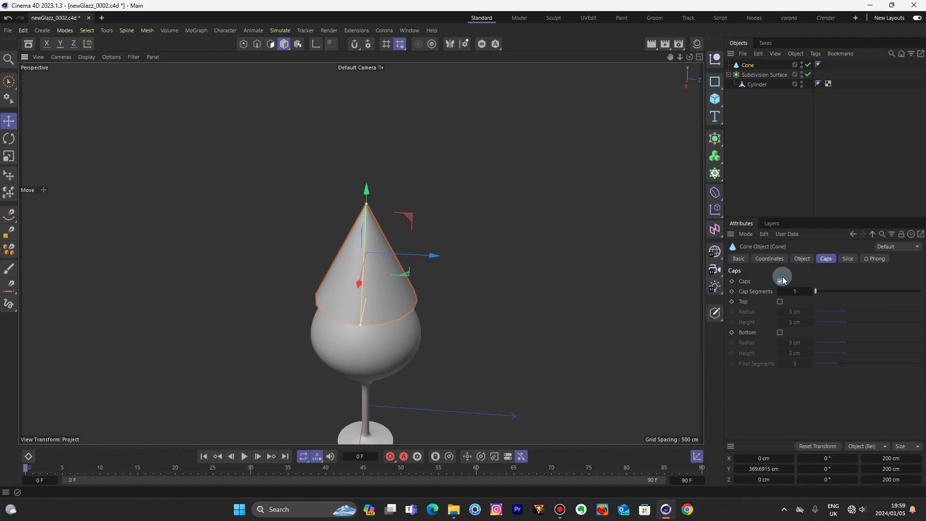
{"action": "left_click", "coordinate": [368, 189]}
{"action": "left_click_drag", "start_coordinate": [369, 189], "coordinate": [637, 44]}
Flatten the cone to a height of about 73 cm
{"action": "left_click_drag", "start_coordinate": [689, 56], "coordinate": [689, 9]}
{"action": "left_click_drag", "start_coordinate": [368, 87], "coordinate": [430, 113]}
{"action": "left_click_drag", "start_coordinate": [690, 57], "coordinate": [684, 113]}
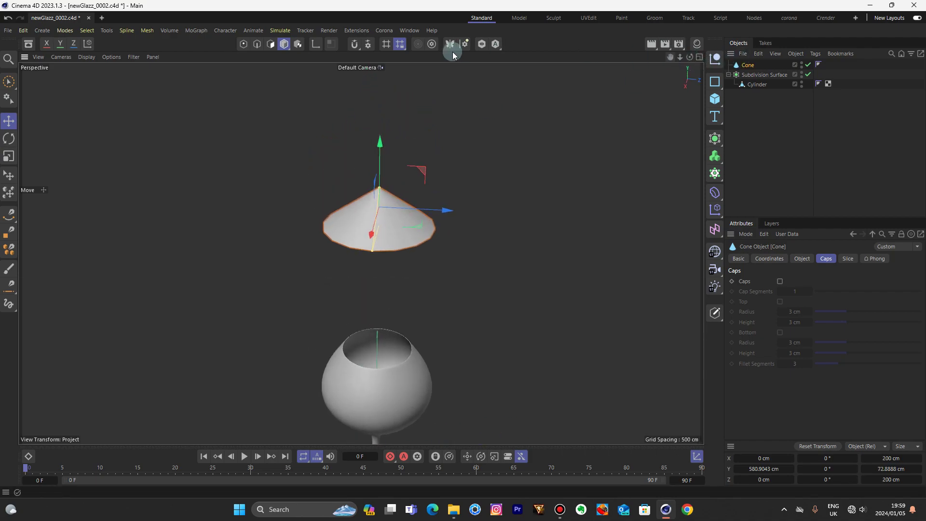
Isolate the cone with Viewport Solo and display it in Gouraud Shading (Lines)
{"action": "left_click", "coordinate": [482, 45]}
{"action": "scroll", "coordinate": [389, 195], "scroll_direction": "up", "scroll_amount": 2}
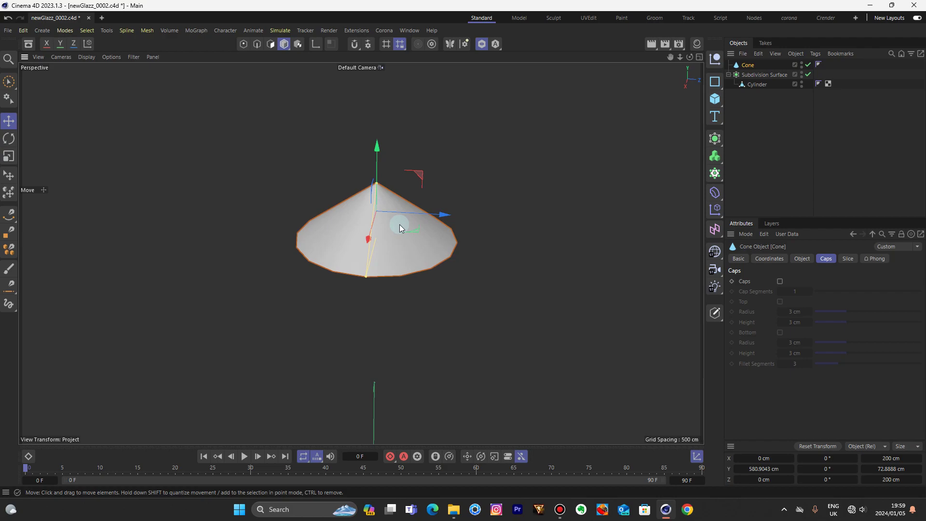
{"action": "key", "text": "n"}
{"action": "key", "text": "b"}
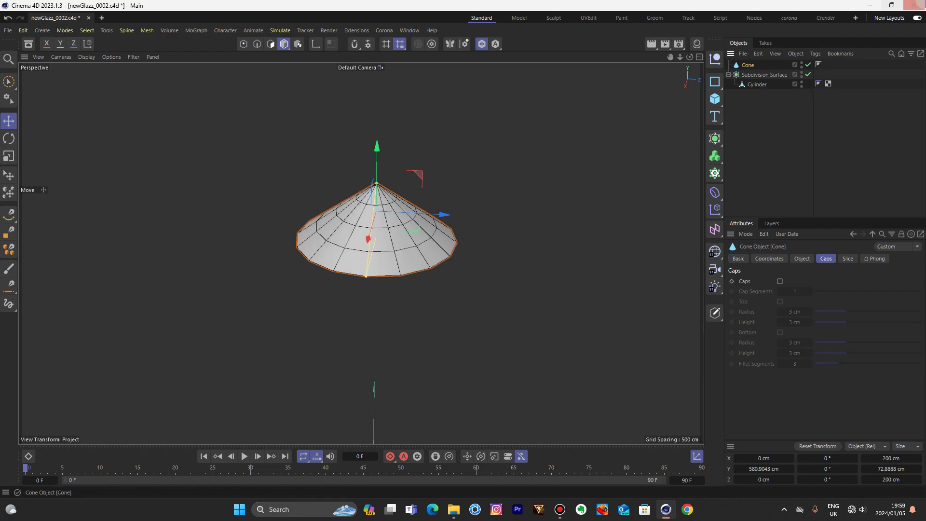
Set the cone's Height Segments to 1 and its Rotation Segments to 12
{"action": "left_click", "coordinate": [813, 259]}
{"action": "left_click", "coordinate": [802, 259]}
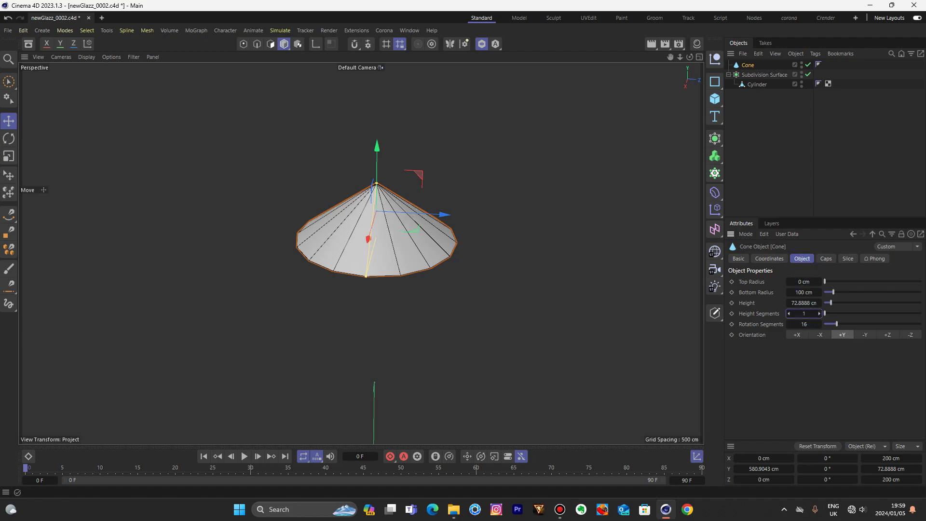
{"action": "left_click", "coordinate": [798, 326]}
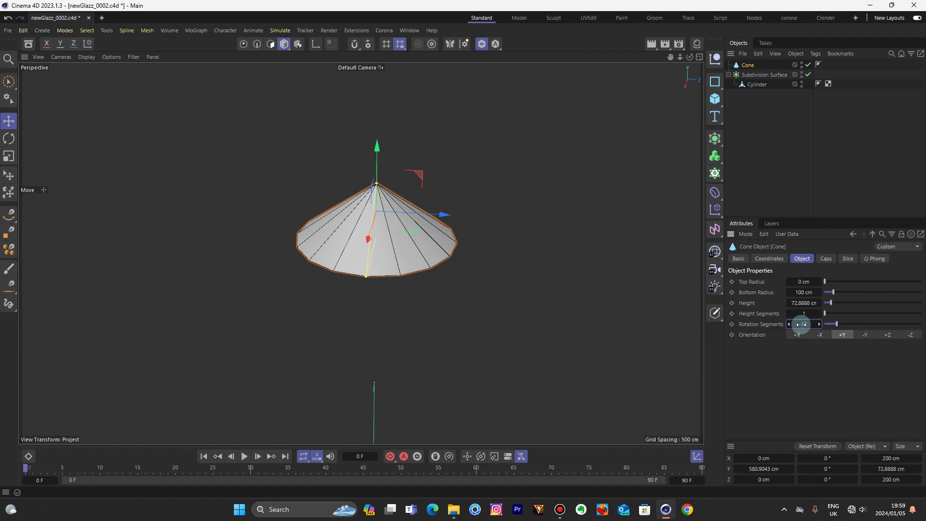
{"action": "left_click_drag", "start_coordinate": [802, 324], "coordinate": [801, 325]}
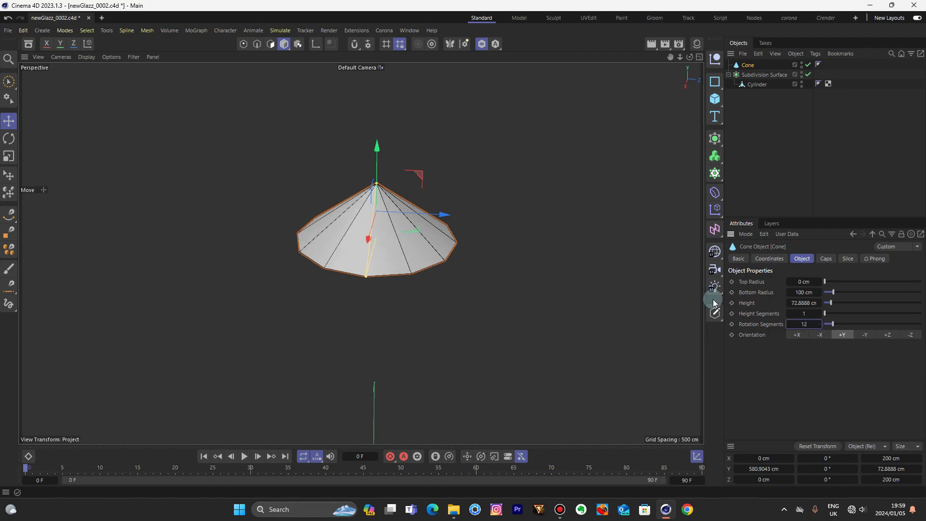
Lower the cone's height to about 40 cm and widen its bottom radius to about 123 cm
{"action": "left_click_drag", "start_coordinate": [689, 57], "coordinate": [676, 84]}
{"action": "left_click_drag", "start_coordinate": [340, 178], "coordinate": [341, 164], "text": "alt"}
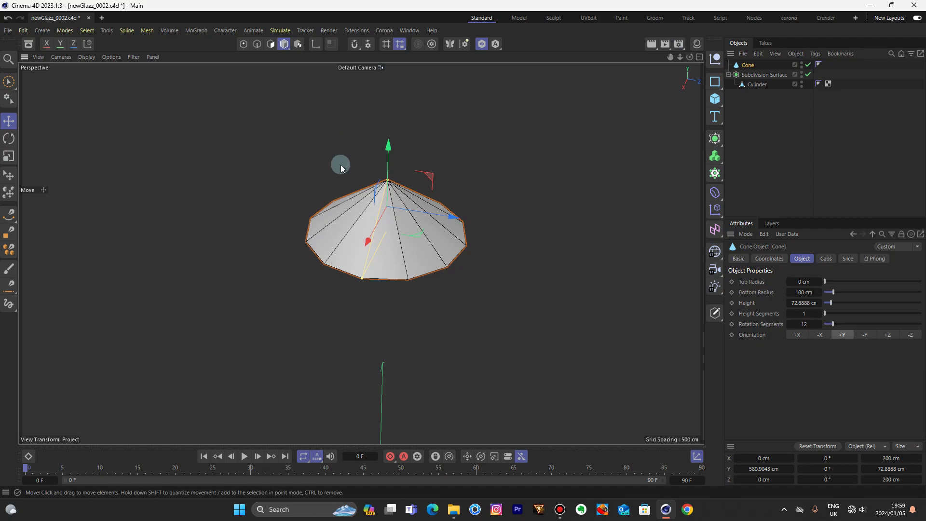
{"action": "left_click_drag", "start_coordinate": [390, 182], "coordinate": [387, 190]}
{"action": "mouse_move", "coordinate": [690, 57]}
{"action": "left_mouse_down"}
{"action": "mouse_move", "coordinate": [686, 10]}
{"action": "mouse_move", "coordinate": [686, 48]}
{"action": "left_mouse_up"}
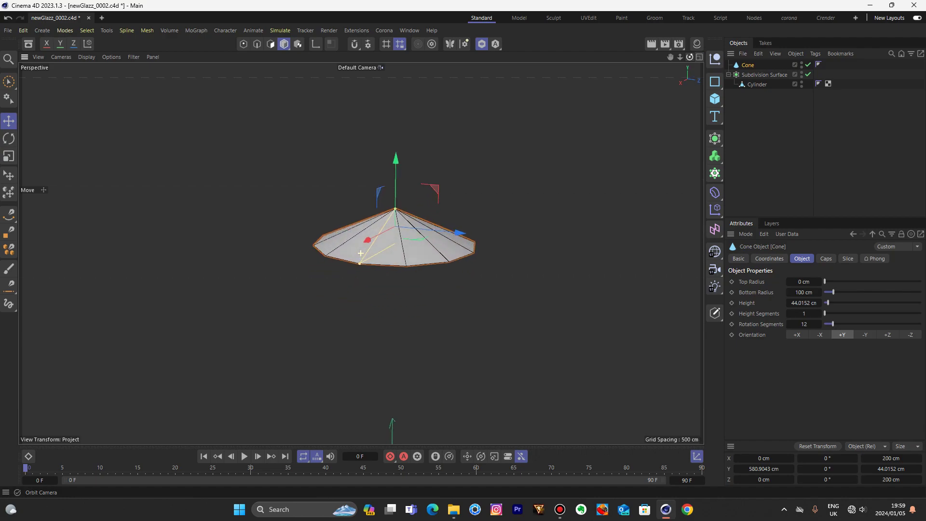
{"action": "left_click_drag", "start_coordinate": [397, 210], "coordinate": [399, 215]}
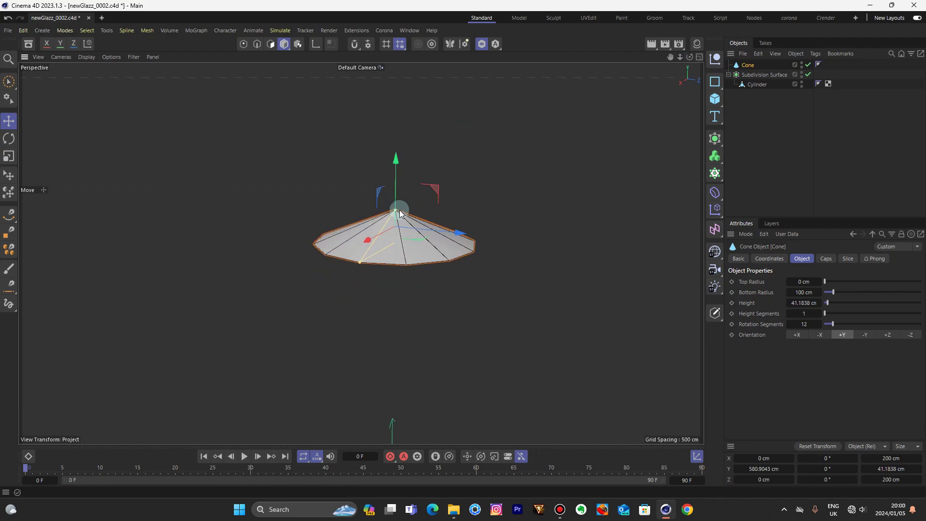
{"action": "left_click_drag", "start_coordinate": [360, 264], "coordinate": [352, 269]}
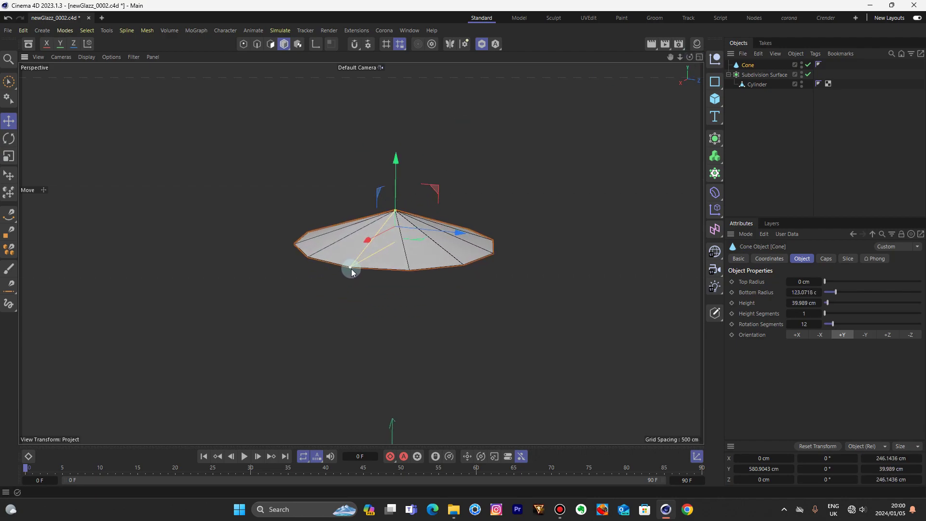
{"action": "mouse_move", "coordinate": [690, 57]}
{"action": "left_mouse_down"}
{"action": "mouse_move", "coordinate": [690, 121]}
{"action": "mouse_move", "coordinate": [687, 59]}
{"action": "left_mouse_up"}
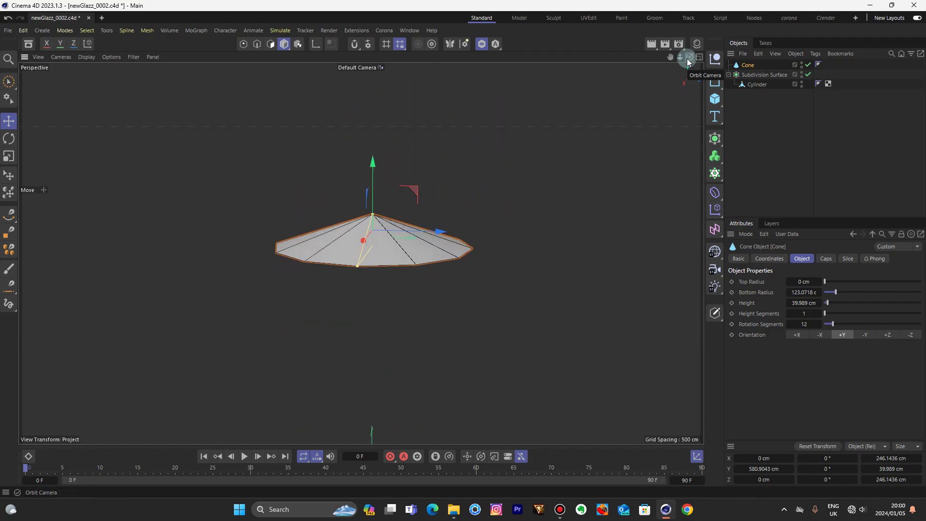
Make the cone editable and brush-select the 12 edges radiating from its apex in Edge mode
{"action": "key", "text": "c"}
{"action": "left_click", "coordinate": [258, 45]}
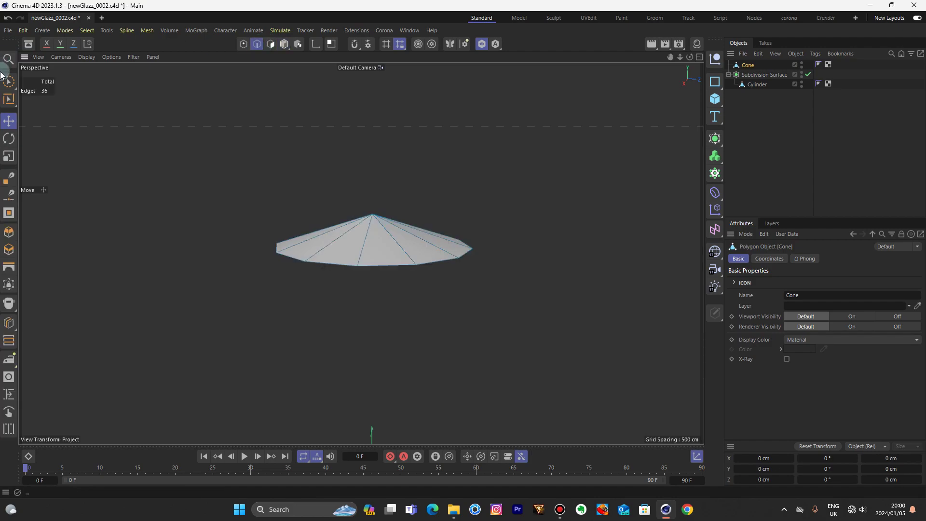
{"action": "left_click", "coordinate": [8, 81]}
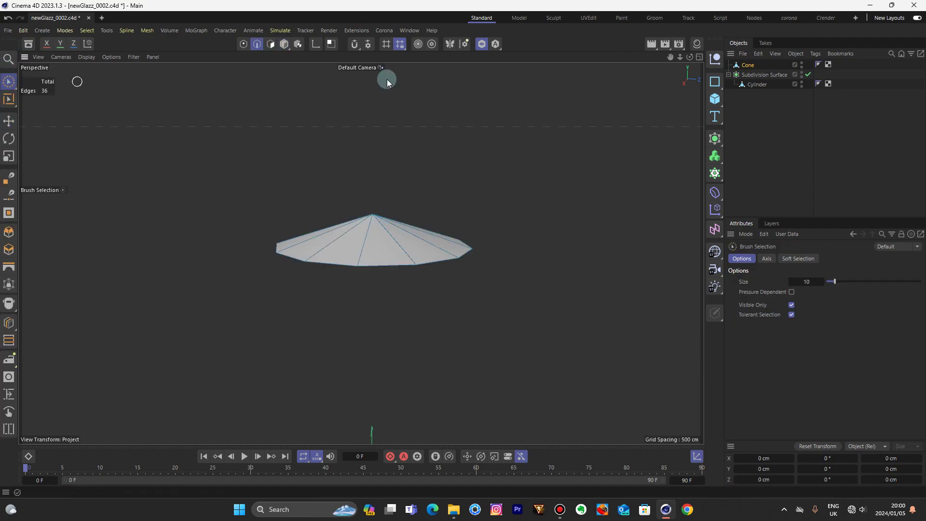
{"action": "left_click_drag", "start_coordinate": [691, 58], "coordinate": [692, 130]}
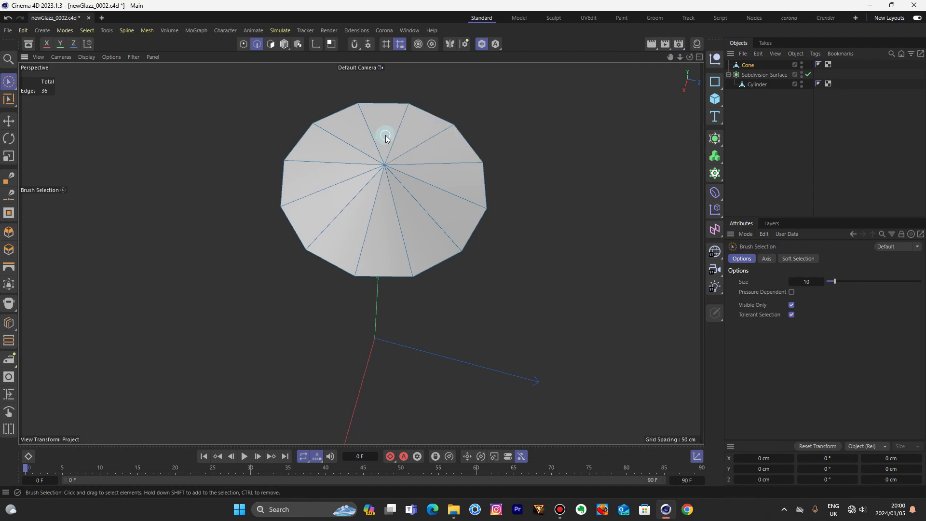
{"action": "mouse_move", "coordinate": [387, 139]}
{"action": "left_mouse_down"}
{"action": "mouse_move", "coordinate": [402, 146]}
{"action": "mouse_move", "coordinate": [399, 211]}
{"action": "left_mouse_up"}
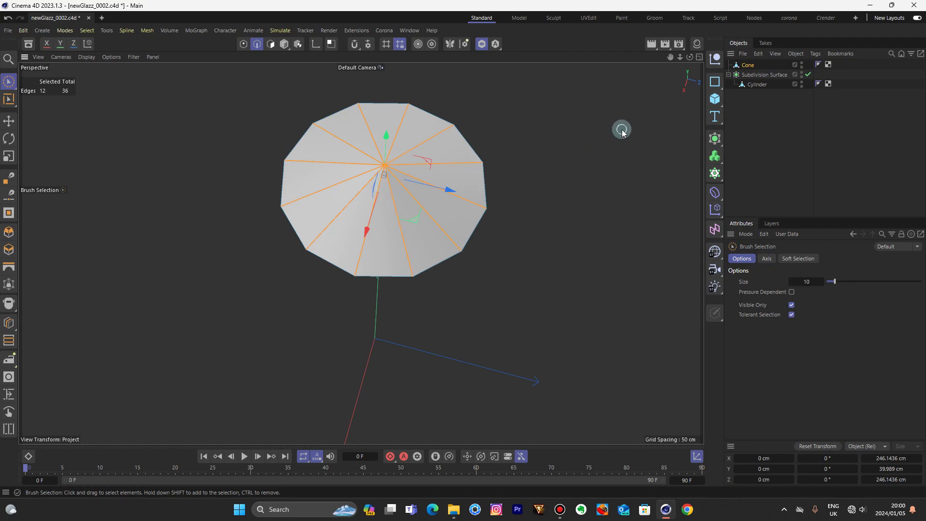
Convert the 12 selected radial edges of the cone into a spline with Edge to Spline
{"action": "key", "text": "shift+c"}
{"action": "key", "text": "BackSpace"}
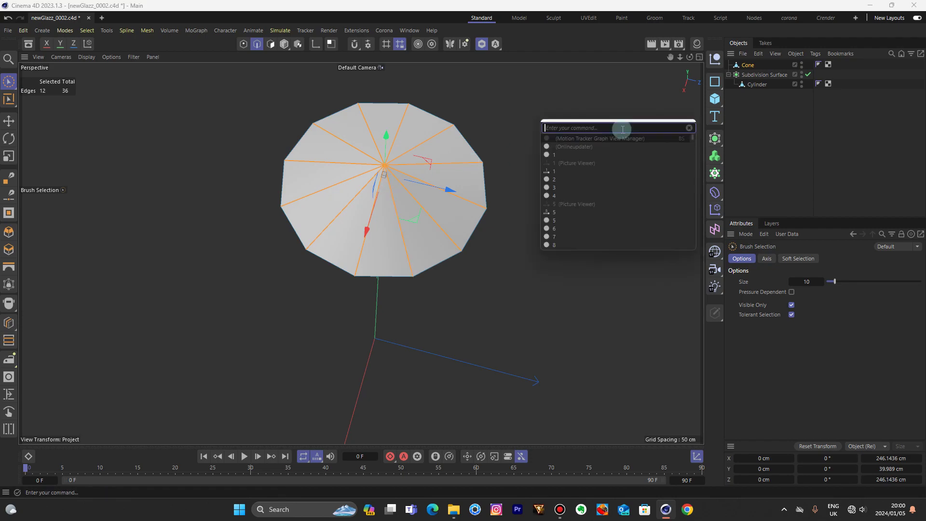
{"action": "type", "text": "e"}
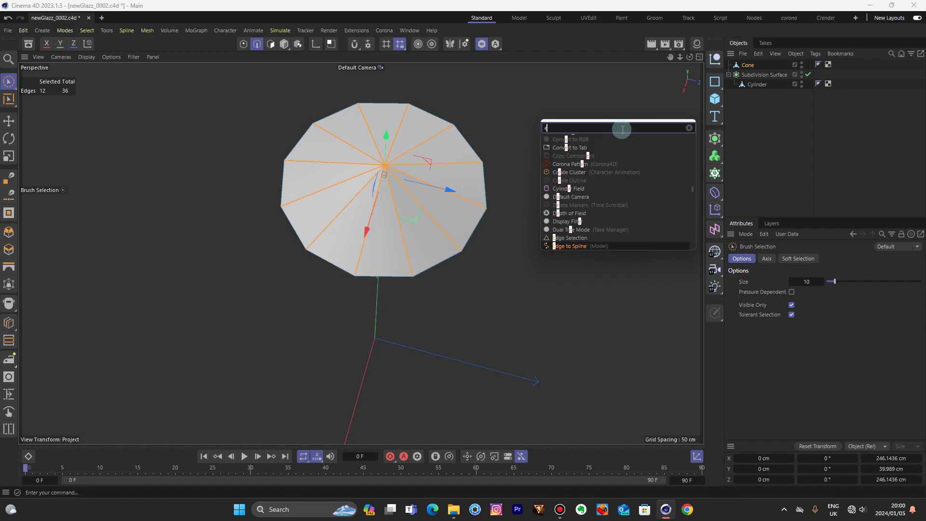
{"action": "type", "text": "dge"}
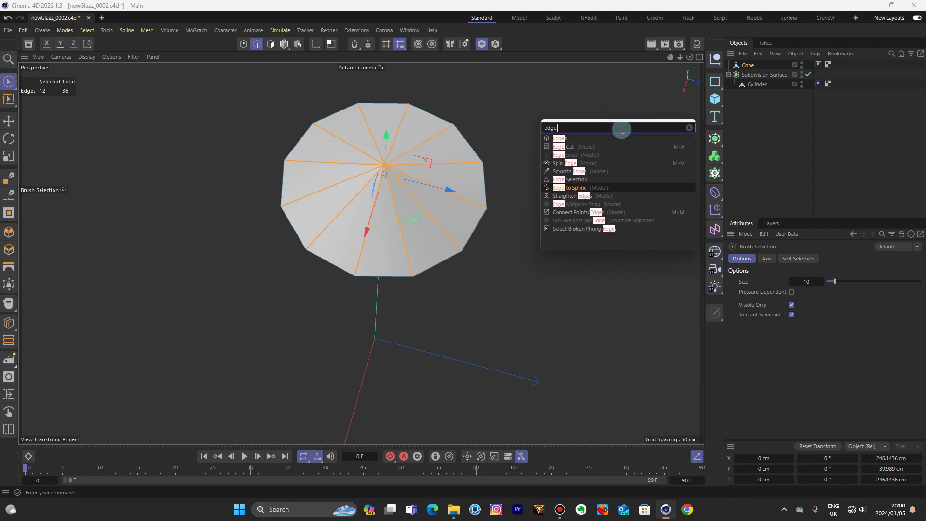
{"action": "type", "text": " to s"}
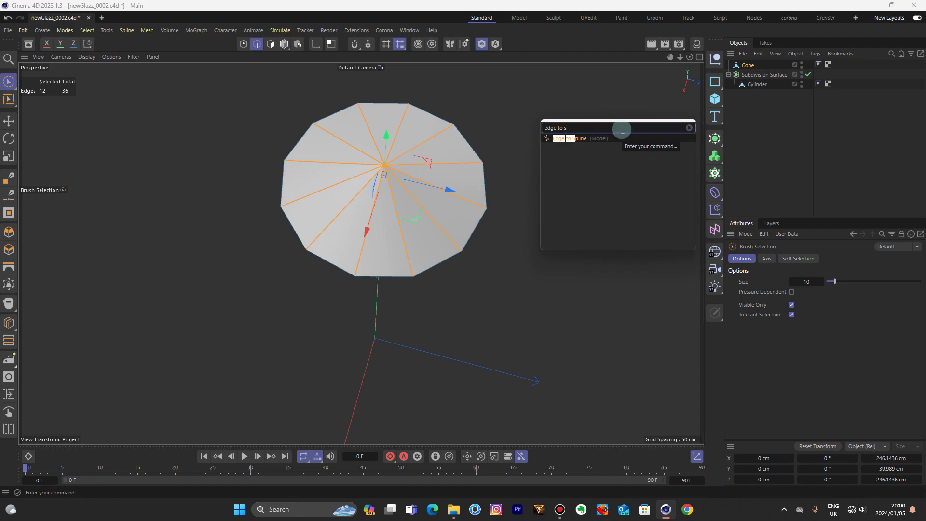
{"action": "key", "text": "Return"}
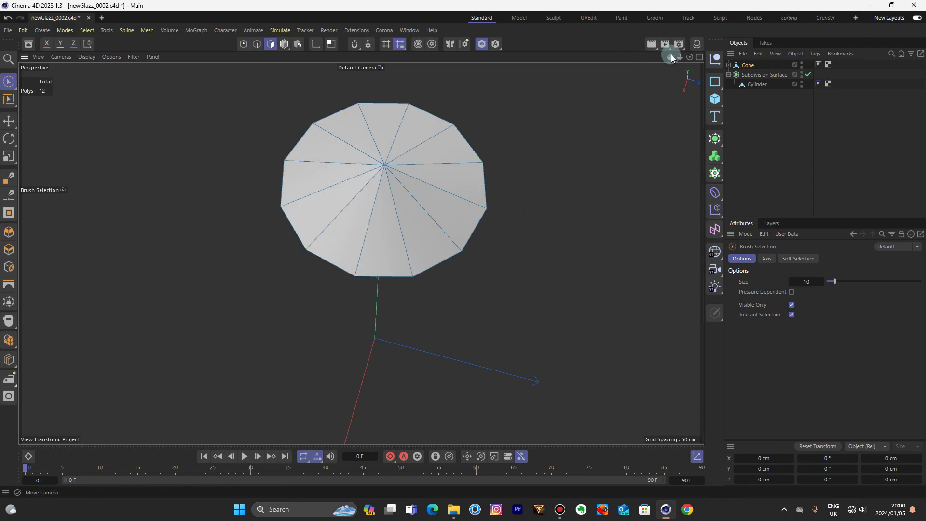
In Model mode, take Cone.Spline out of the Cone's hierarchy and raise it about 22 cm above the cone
{"action": "left_click_drag", "start_coordinate": [690, 57], "coordinate": [687, 32]}
{"action": "left_click", "coordinate": [284, 44]}
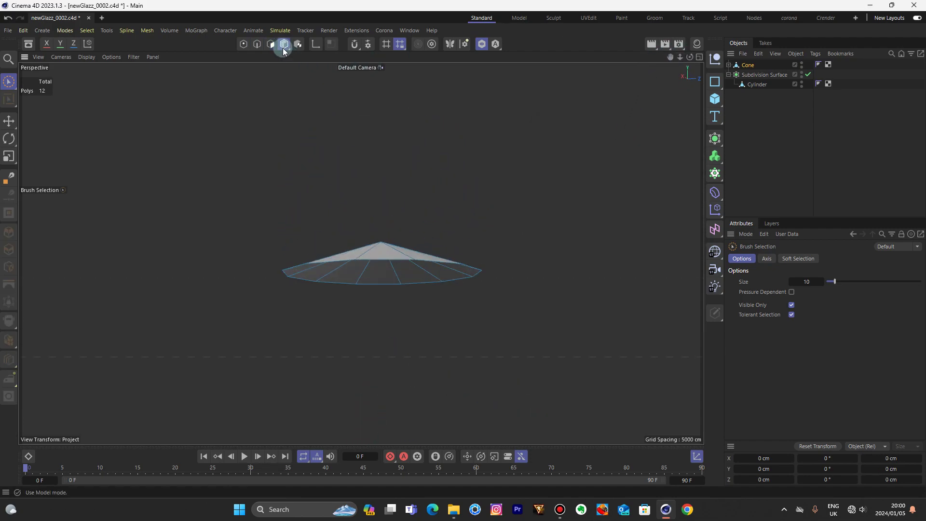
{"action": "left_click", "coordinate": [4, 124]}
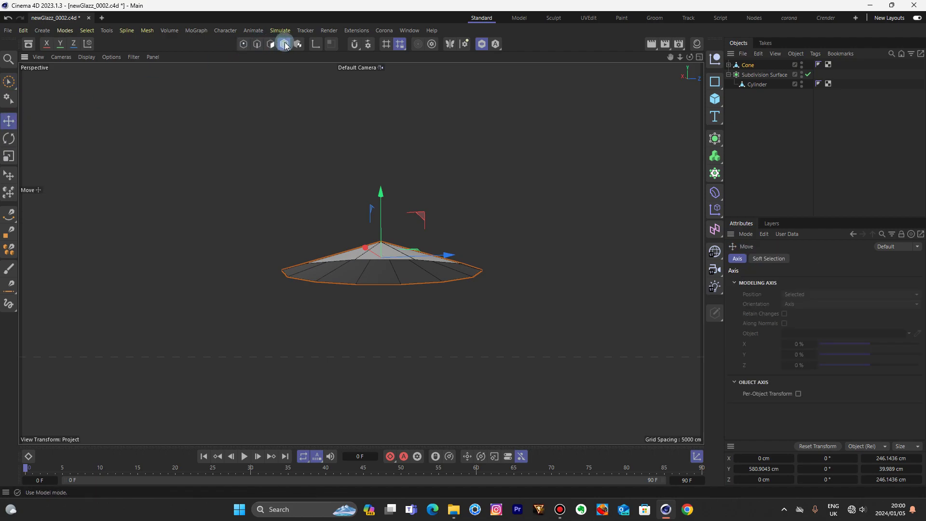
{"action": "left_click", "coordinate": [730, 66]}
{"action": "left_click", "coordinate": [752, 75]}
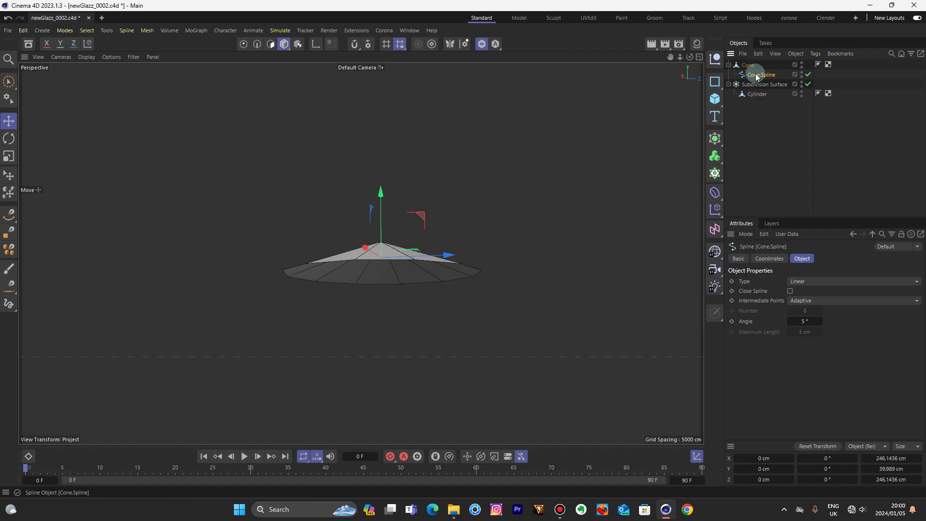
{"action": "left_click_drag", "start_coordinate": [749, 126], "coordinate": [750, 127]}
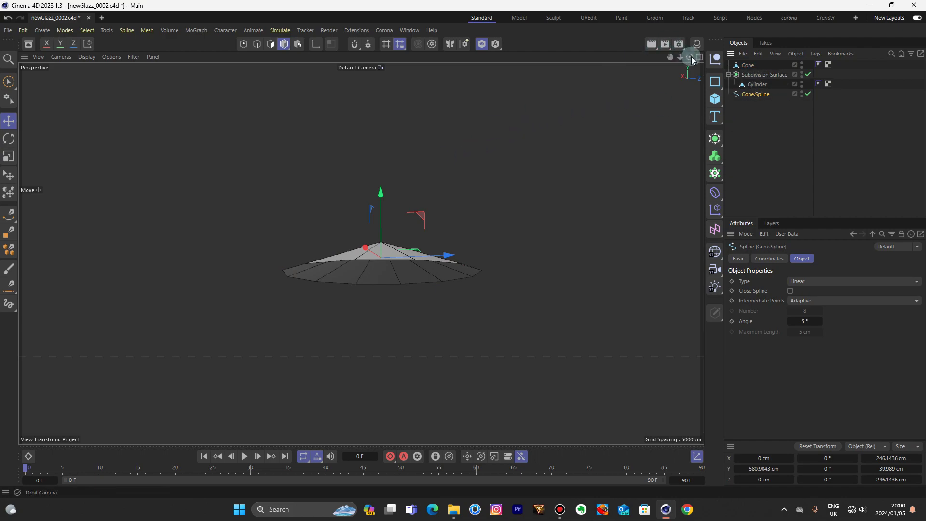
{"action": "left_click_drag", "start_coordinate": [691, 58], "coordinate": [479, 137]}
{"action": "left_click_drag", "start_coordinate": [377, 158], "coordinate": [376, 138]}
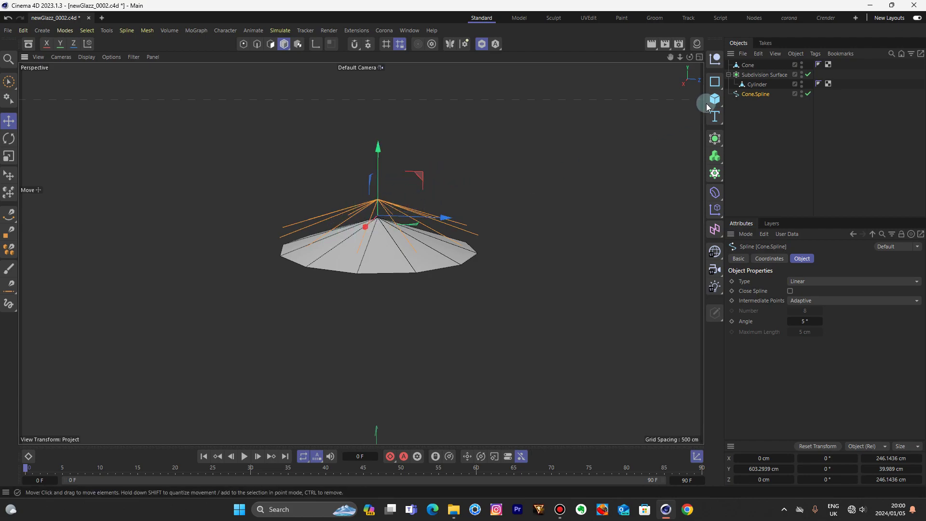
Add a Circle spline and raise it above the cone to a Y position of about 693 cm
{"action": "left_click", "coordinate": [718, 145]}
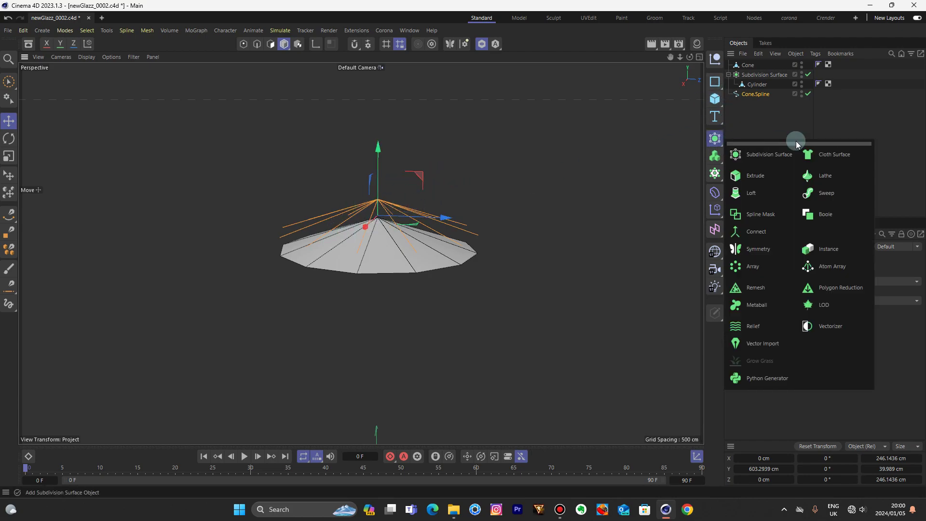
{"action": "left_click", "coordinate": [719, 88]}
{"action": "left_click", "coordinate": [794, 91]}
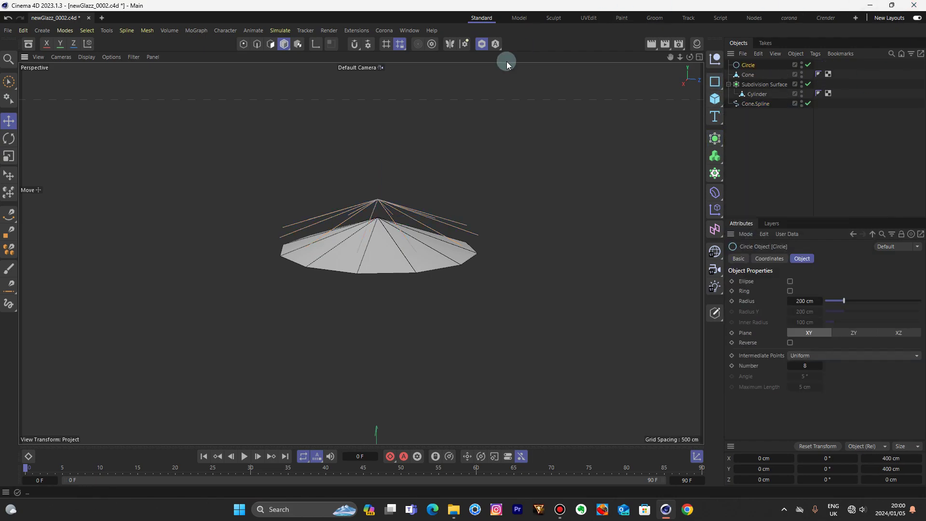
{"action": "left_click", "coordinate": [8, 156]}
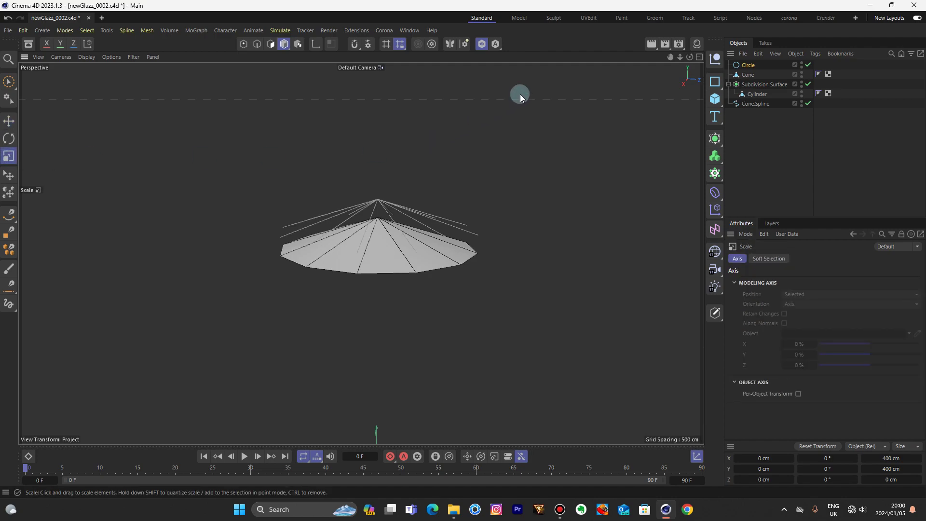
{"action": "left_click_drag", "start_coordinate": [680, 57], "coordinate": [647, 57]}
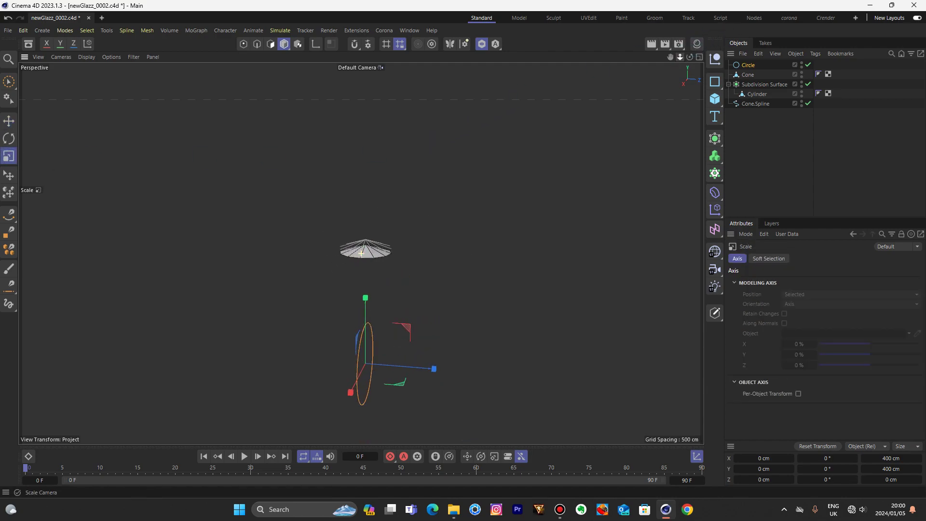
{"action": "left_click", "coordinate": [9, 121]}
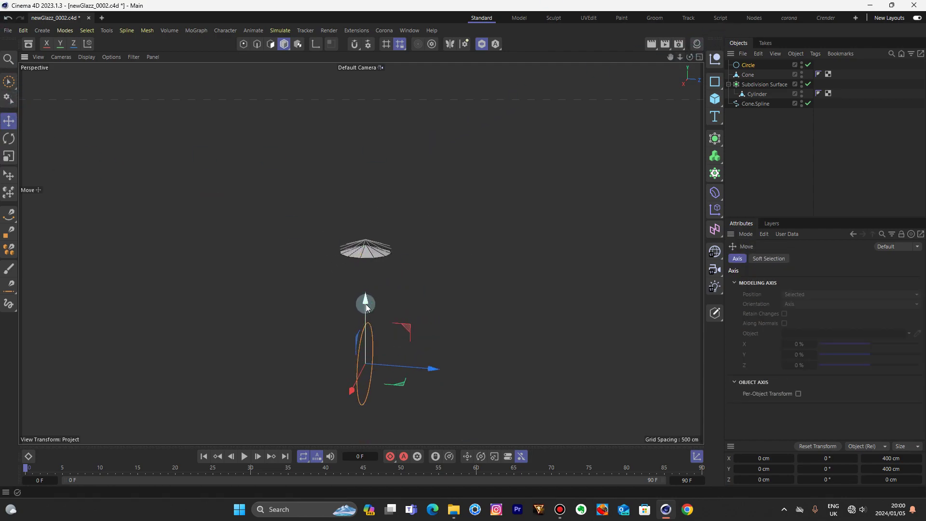
{"action": "left_click_drag", "start_coordinate": [365, 303], "coordinate": [370, 160]}
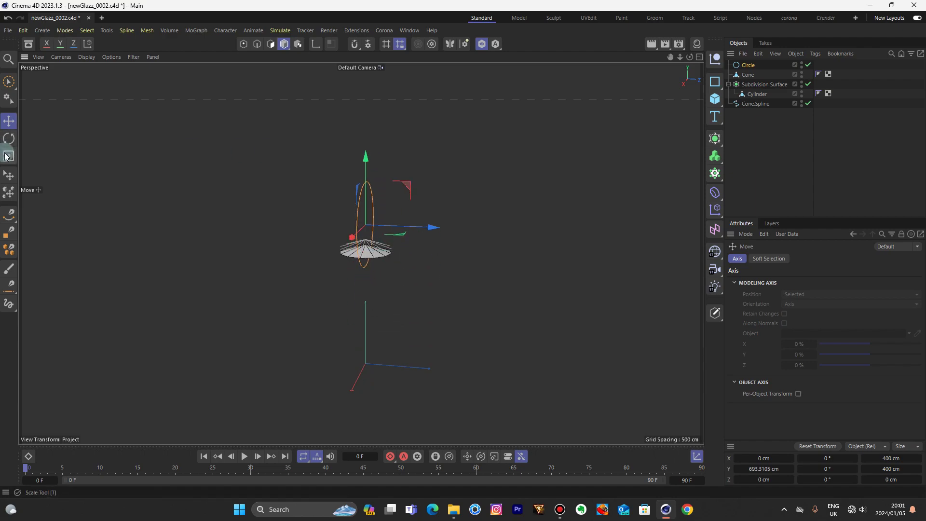
Scale the circle down uniformly to a radius of about 4.2 cm
{"action": "key", "text": "s"}
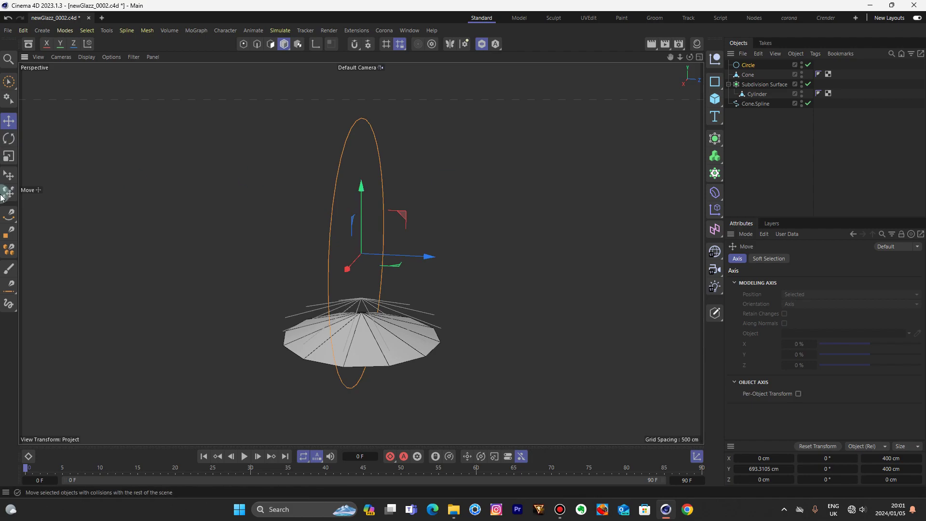
{"action": "left_click", "coordinate": [9, 156]}
{"action": "left_click_drag", "start_coordinate": [474, 218], "coordinate": [169, 371]}
{"action": "left_click_drag", "start_coordinate": [692, 66], "coordinate": [686, 68]}
Create a Sweep with the Circle as profile and Cone.Spline as the path beneath it
{"action": "left_click", "coordinate": [757, 68]}
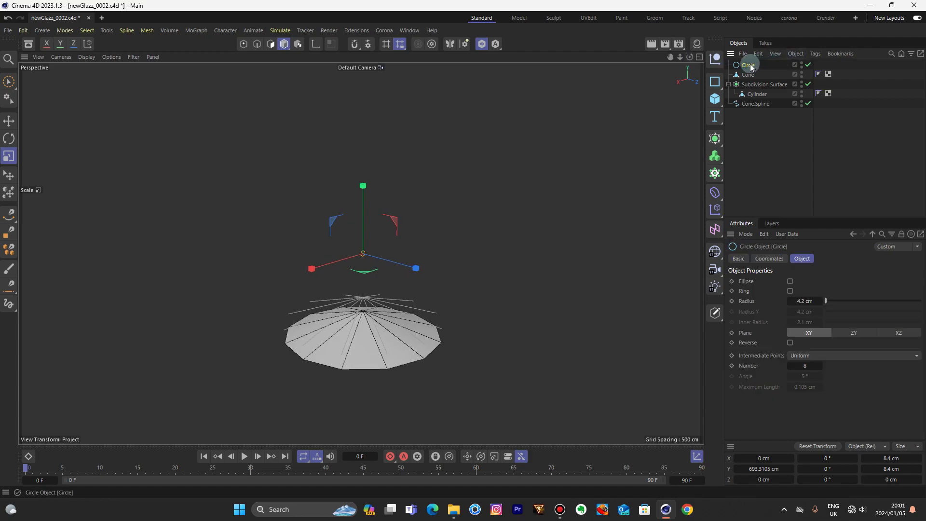
{"action": "left_click", "coordinate": [719, 145]}
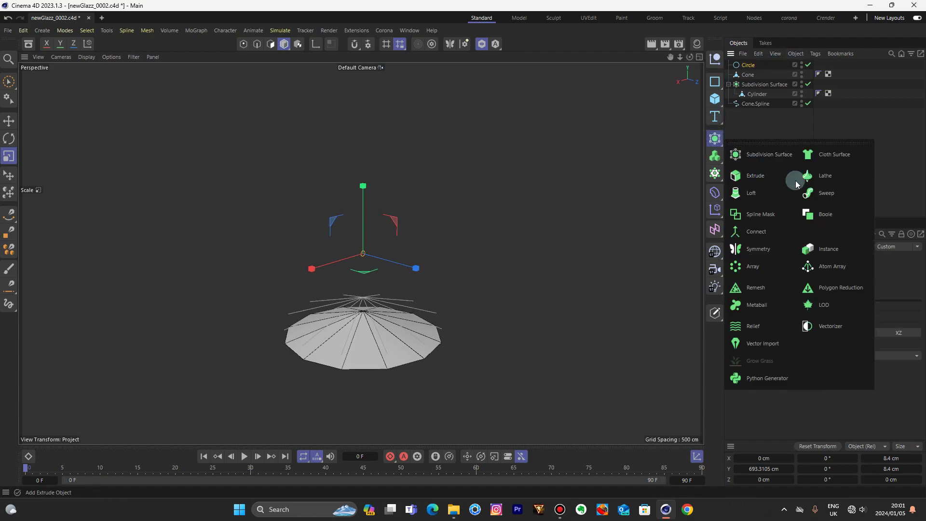
{"action": "left_click", "coordinate": [827, 193]}
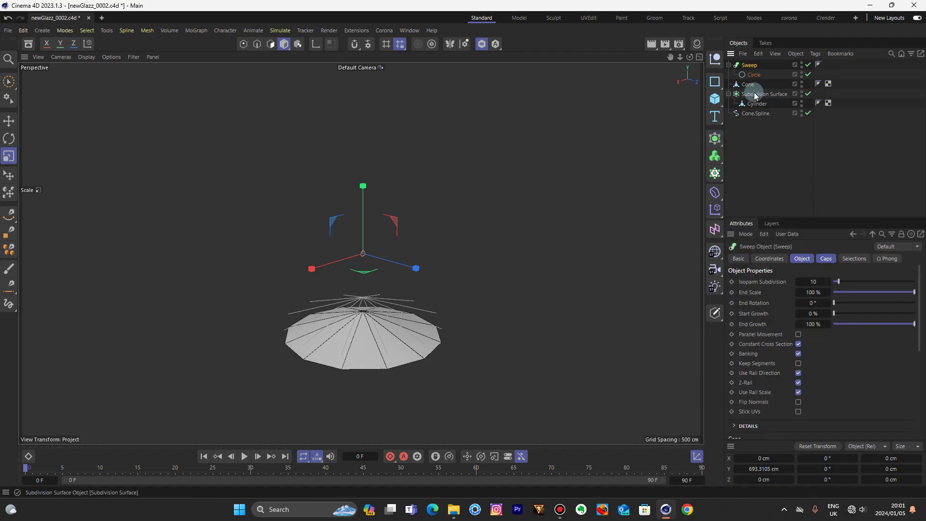
{"action": "left_click_drag", "start_coordinate": [756, 114], "coordinate": [755, 80]}
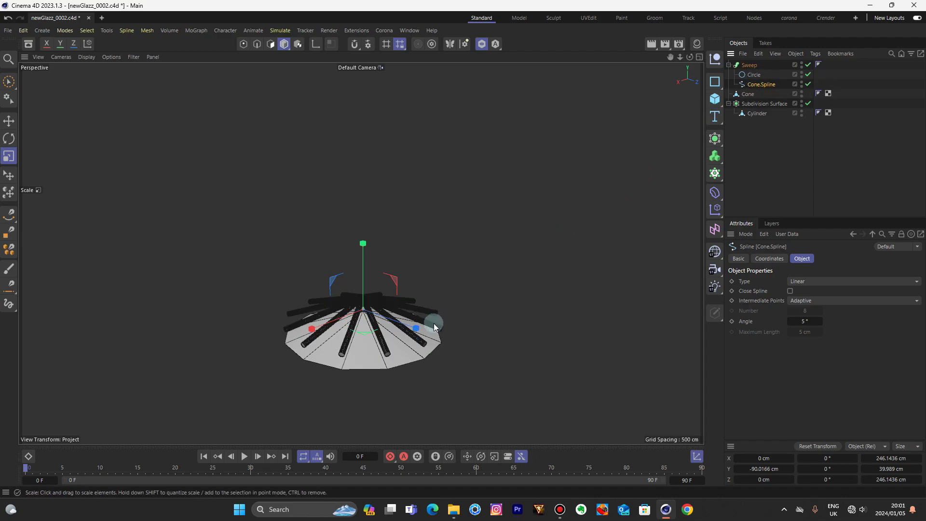
Display the model in Gouraud Shading and lower Cone.Spline about 22 cm so the ribs rest on the cone
{"action": "key", "text": "n"}
{"action": "key", "text": "a"}
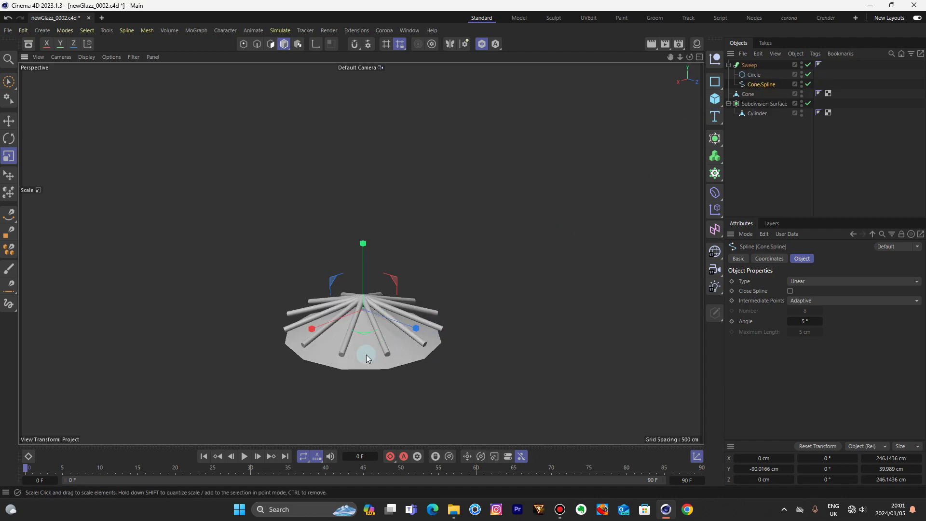
{"action": "scroll", "coordinate": [363, 358], "scroll_direction": "up", "scroll_amount": 3}
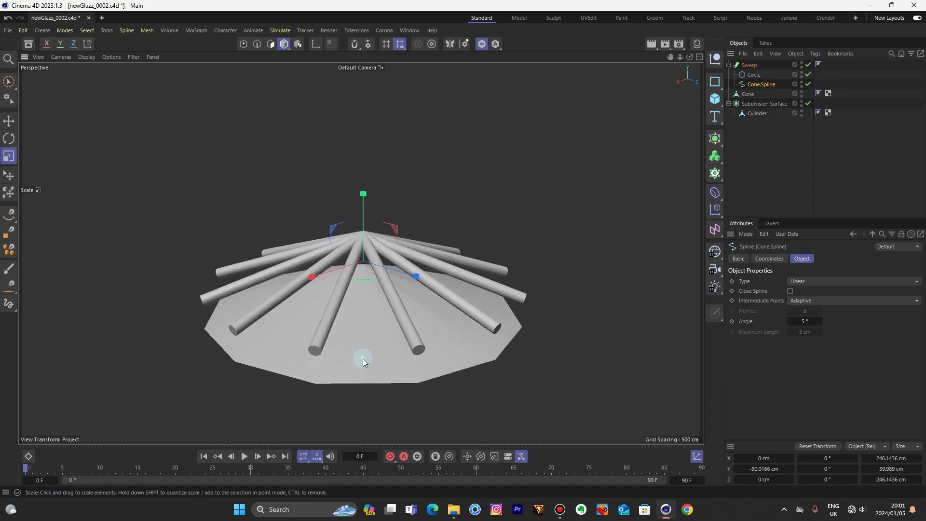
{"action": "left_click", "coordinate": [7, 124]}
{"action": "left_click_drag", "start_coordinate": [364, 194], "coordinate": [370, 223]}
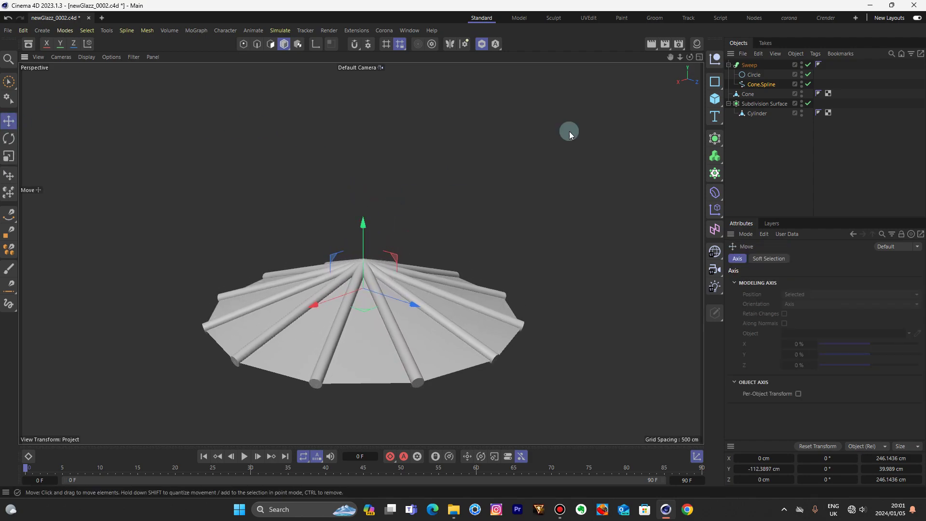
{"action": "left_click", "coordinate": [738, 76]}
{"action": "left_click", "coordinate": [9, 156]}
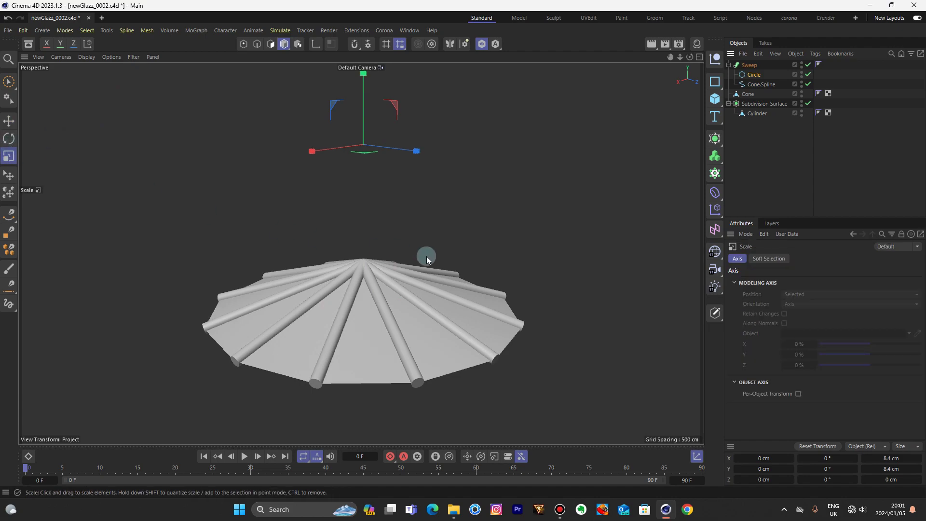
{"action": "left_click_drag", "start_coordinate": [547, 247], "coordinate": [364, 323]}
{"action": "left_click", "coordinate": [739, 75]}
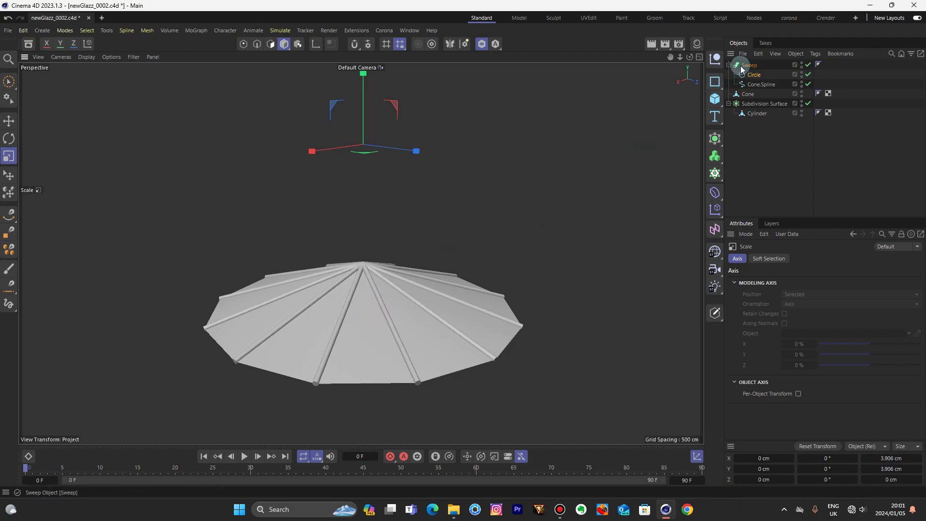
Round the Sweep's caps with a 30 cm bevel size and 40 segments, then deselect it
{"action": "left_click", "coordinate": [743, 66]}
{"action": "left_click", "coordinate": [825, 261]}
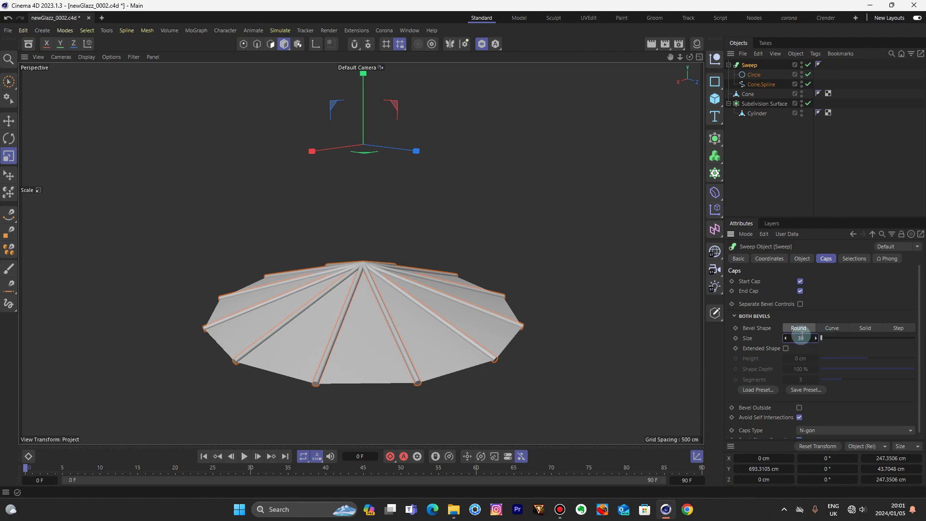
{"action": "key", "text": "Return"}
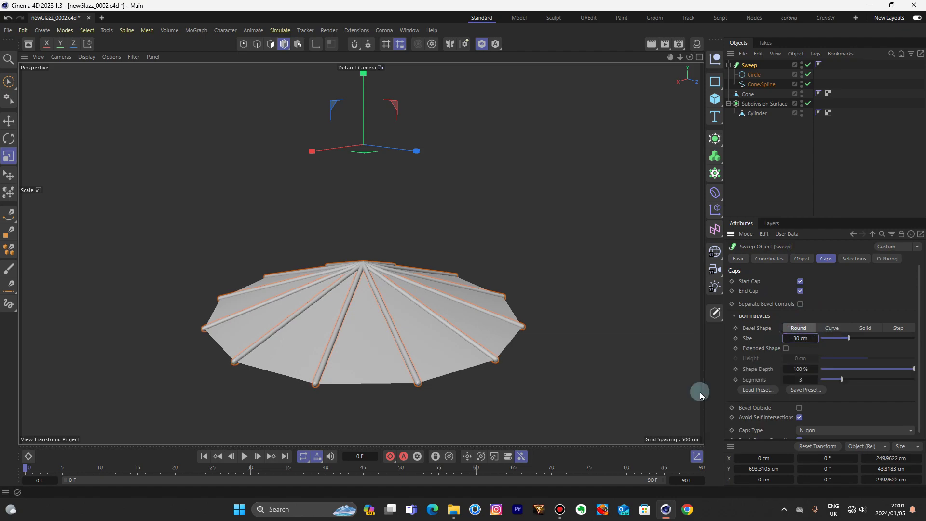
{"action": "scroll", "coordinate": [385, 399], "scroll_direction": "up", "scroll_amount": 2}
{"action": "scroll", "coordinate": [434, 385], "scroll_direction": "up", "scroll_amount": 6}
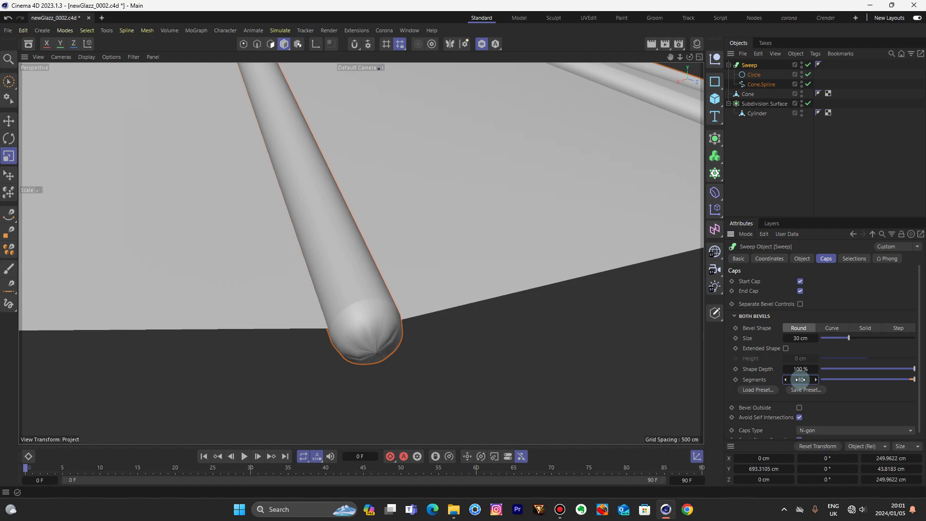
{"action": "left_click_drag", "start_coordinate": [800, 379], "coordinate": [799, 379]}
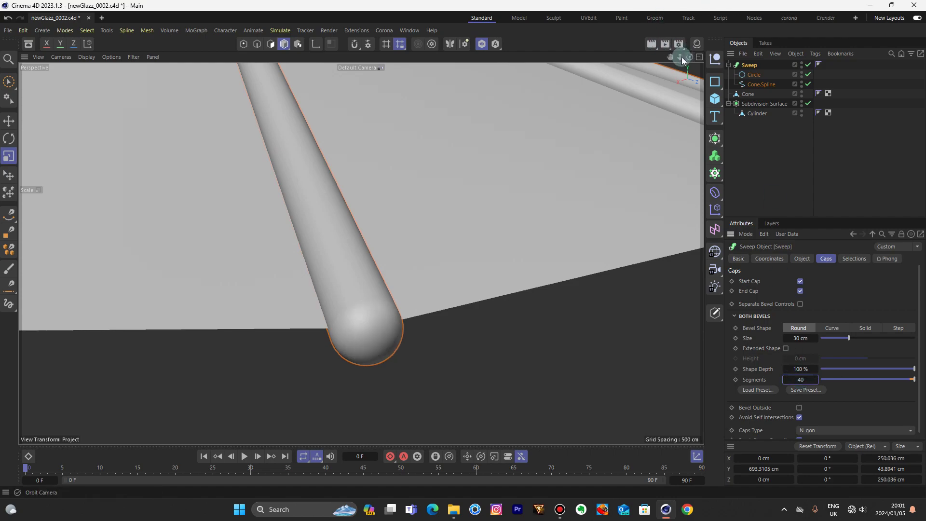
{"action": "left_click_drag", "start_coordinate": [680, 57], "coordinate": [653, 89]}
{"action": "left_click", "coordinate": [695, 72]}
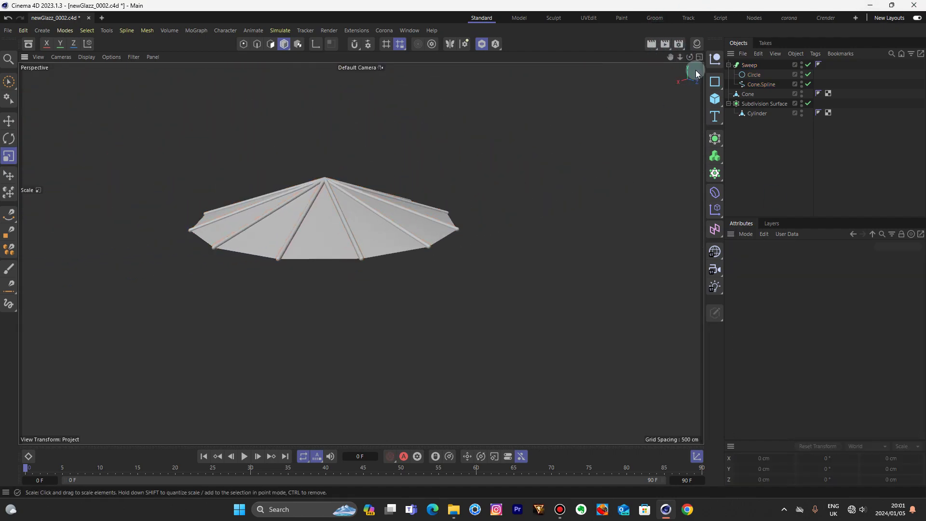
Add a Cylinder and raise it through the umbrella's centre to a Y position of about 562 cm
{"action": "left_click_drag", "start_coordinate": [691, 58], "coordinate": [690, 97]}
{"action": "left_click_drag", "start_coordinate": [361, 253], "coordinate": [360, 253]}
{"action": "left_click", "coordinate": [720, 106]}
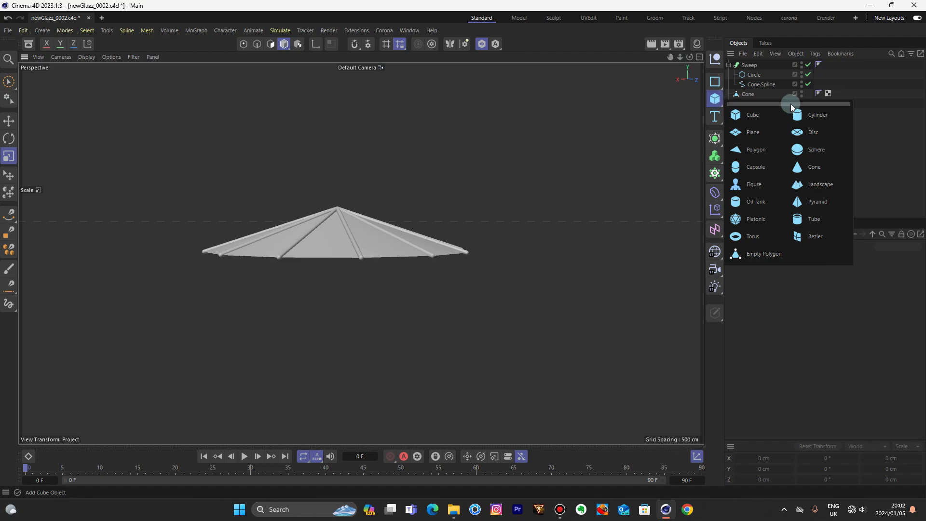
{"action": "left_click", "coordinate": [801, 115]}
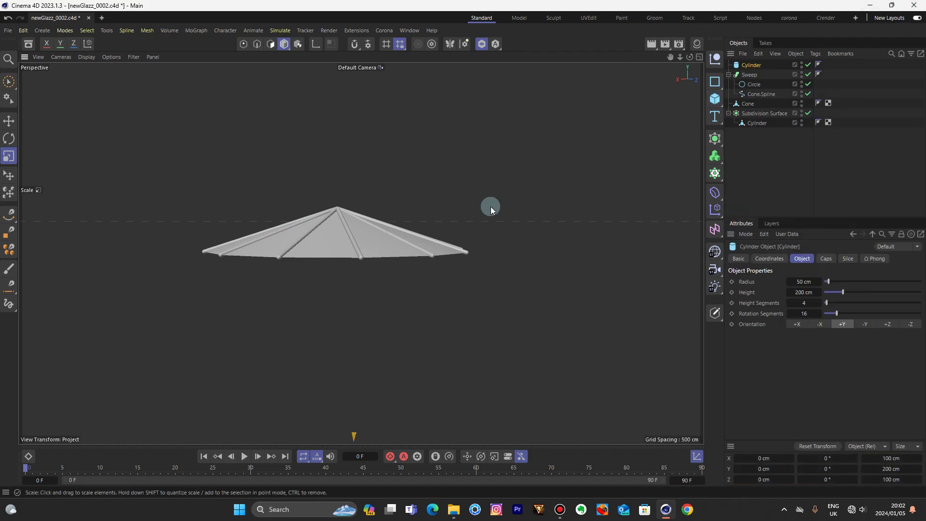
{"action": "right_click_drag", "start_coordinate": [490, 207], "coordinate": [465, 235], "text": "alt"}
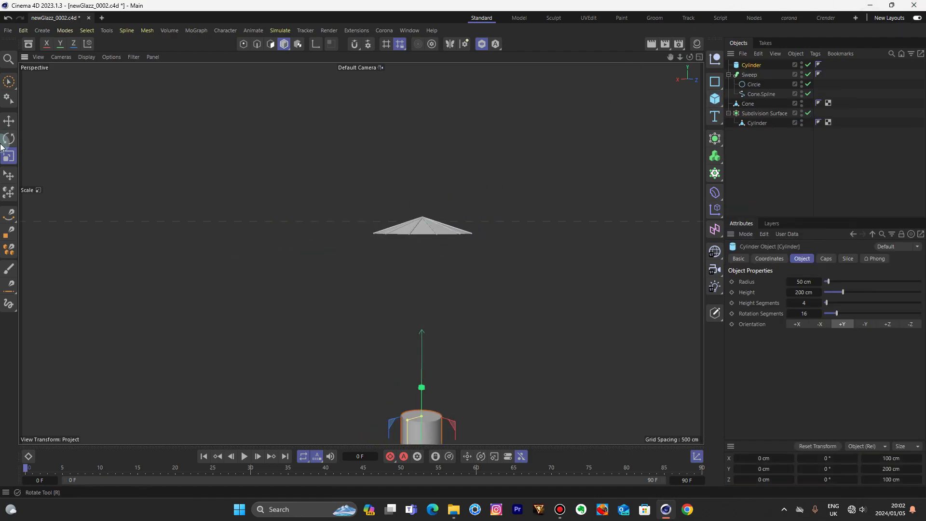
{"action": "left_click", "coordinate": [9, 121]}
{"action": "left_click_drag", "start_coordinate": [423, 383], "coordinate": [433, 166]}
{"action": "scroll", "coordinate": [431, 227], "scroll_direction": "up", "scroll_amount": 5}
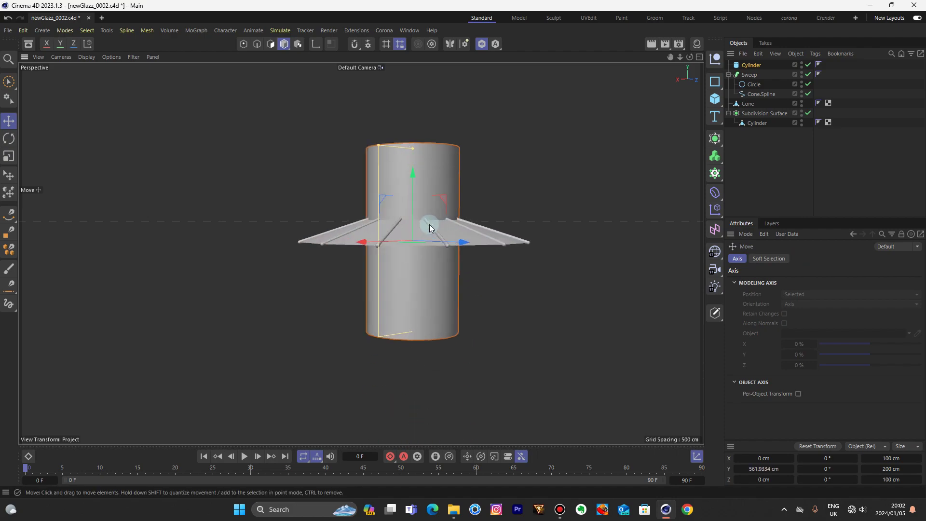
Shrink the umbrella's central Cylinder to about 13 cm radius and 8 cm height, and seat it on the peak at Y about 599 cm
{"action": "left_click", "coordinate": [752, 65]}
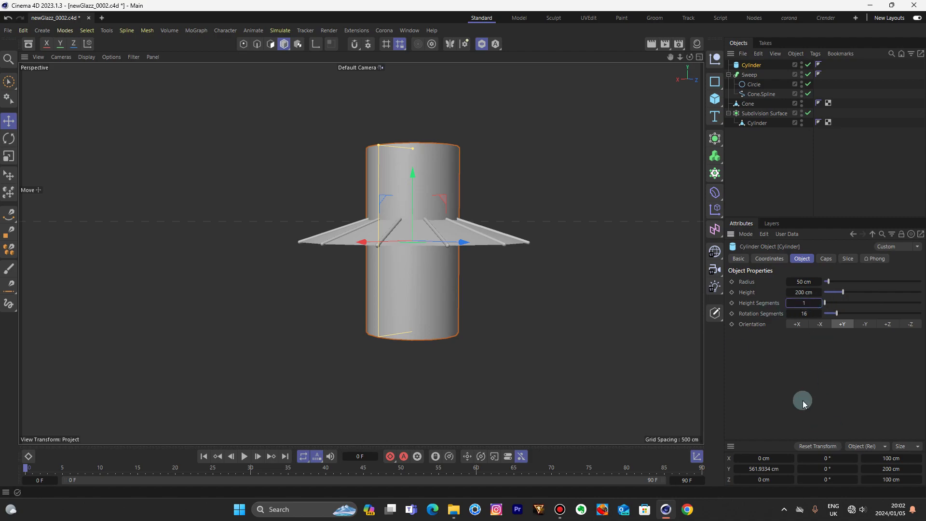
{"action": "left_click_drag", "start_coordinate": [412, 148], "coordinate": [414, 231]}
{"action": "left_click_drag", "start_coordinate": [413, 176], "coordinate": [412, 143]}
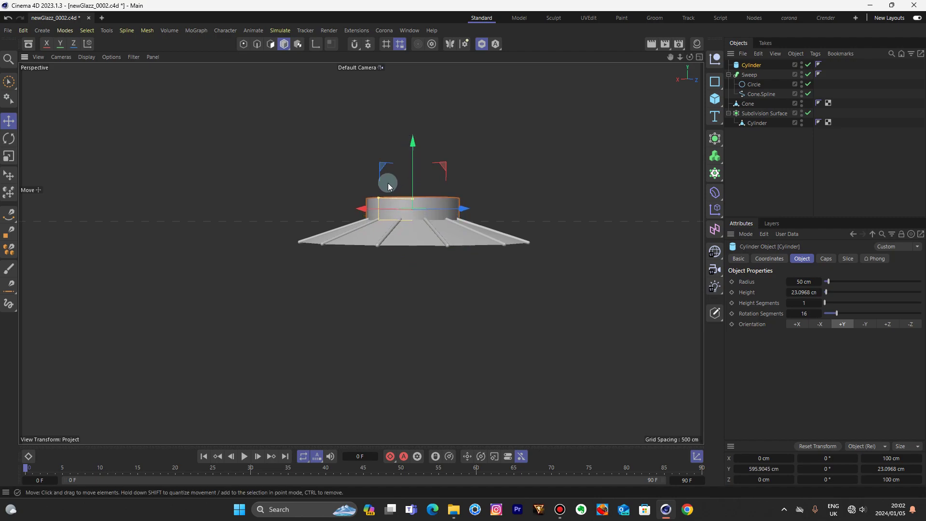
{"action": "scroll", "coordinate": [407, 198], "scroll_direction": "up", "scroll_amount": 8}
{"action": "left_click_drag", "start_coordinate": [451, 215], "coordinate": [453, 248]}
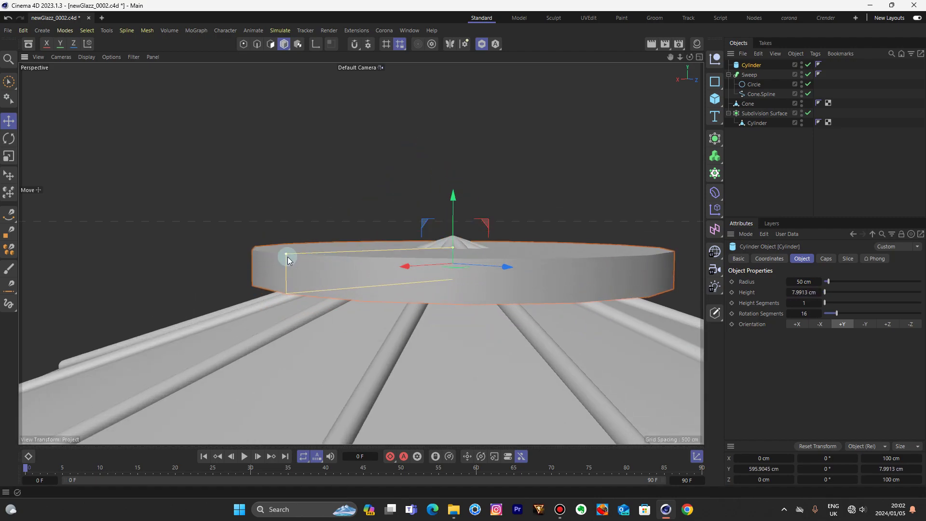
{"action": "left_click_drag", "start_coordinate": [287, 256], "coordinate": [416, 251]}
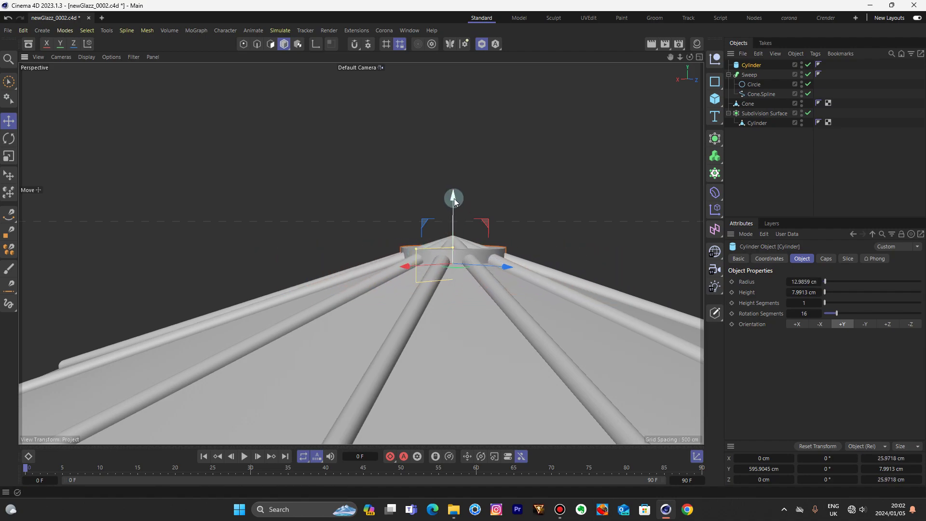
{"action": "left_click_drag", "start_coordinate": [454, 198], "coordinate": [454, 184]}
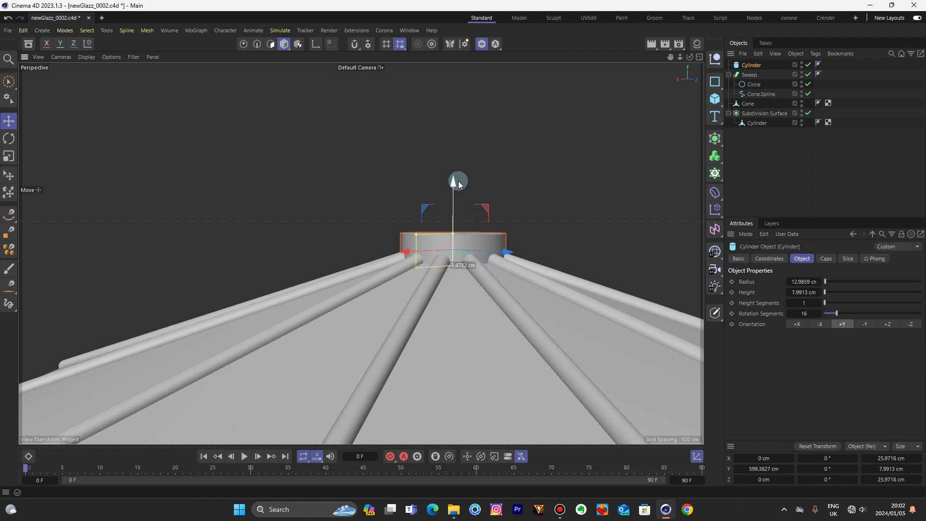
Make the small hub Cylinder editable and select all the polygons of its upper cap
{"action": "left_click_drag", "start_coordinate": [690, 57], "coordinate": [690, 60]}
{"action": "key", "text": "c"}
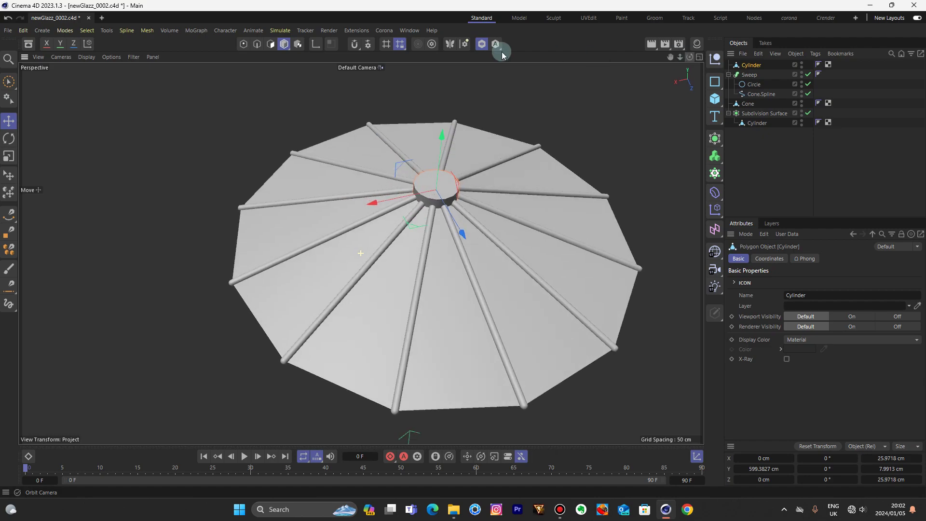
{"action": "left_click", "coordinate": [270, 44]}
{"action": "left_click", "coordinate": [6, 80]}
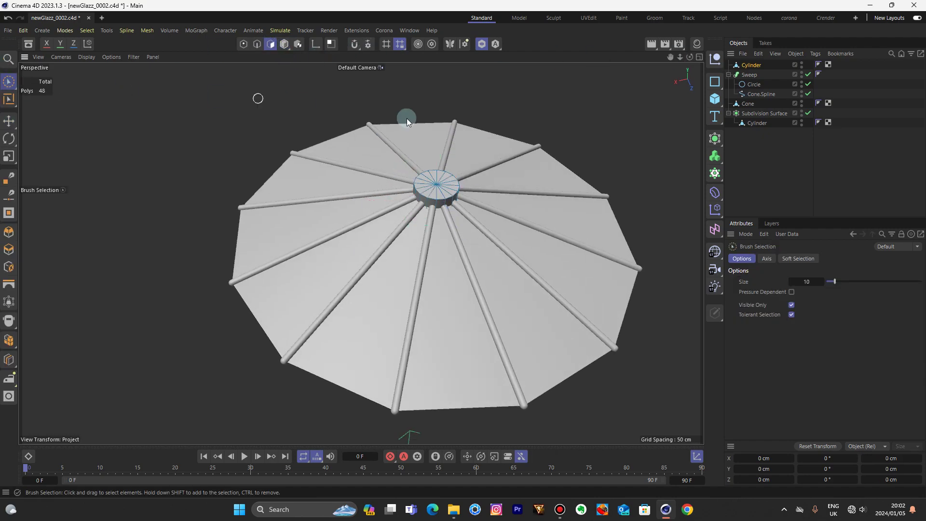
{"action": "mouse_move", "coordinate": [440, 191]}
{"action": "left_mouse_down"}
{"action": "mouse_move", "coordinate": [436, 184]}
{"action": "mouse_move", "coordinate": [453, 183]}
{"action": "left_mouse_up"}
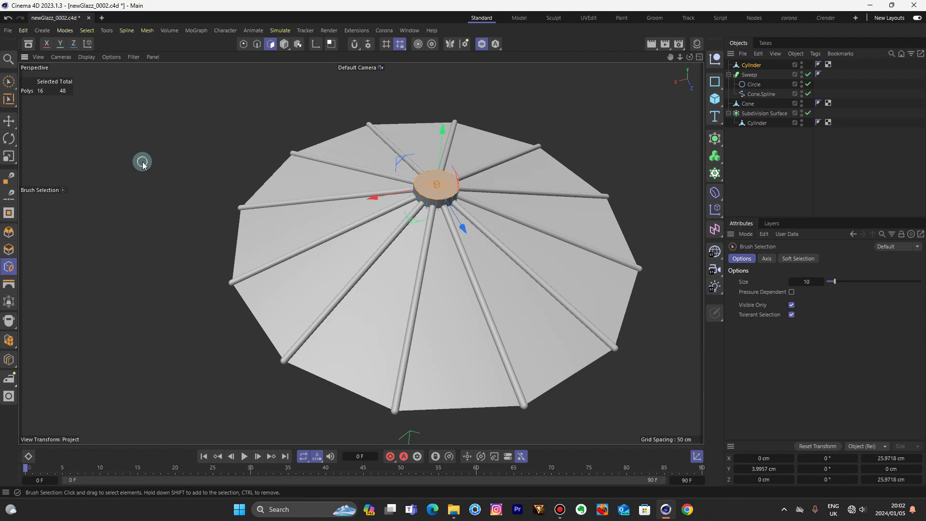
Build a tip on the hub's upper cap with a 5.1 cm inset, an upward extrusion to Y about 19.3 cm, and a 0.8 cm end inset
{"action": "key", "text": "i"}
{"action": "scroll", "coordinate": [497, 187], "scroll_direction": "up", "scroll_amount": 3}
{"action": "left_click_drag", "start_coordinate": [496, 188], "coordinate": [543, 203]}
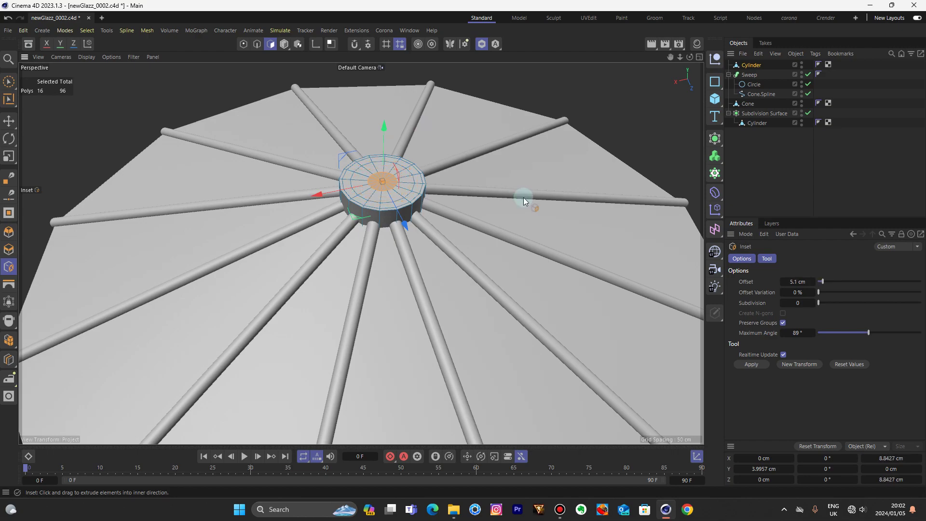
{"action": "left_click_drag", "start_coordinate": [386, 129], "coordinate": [387, 83], "text": "ctrl"}
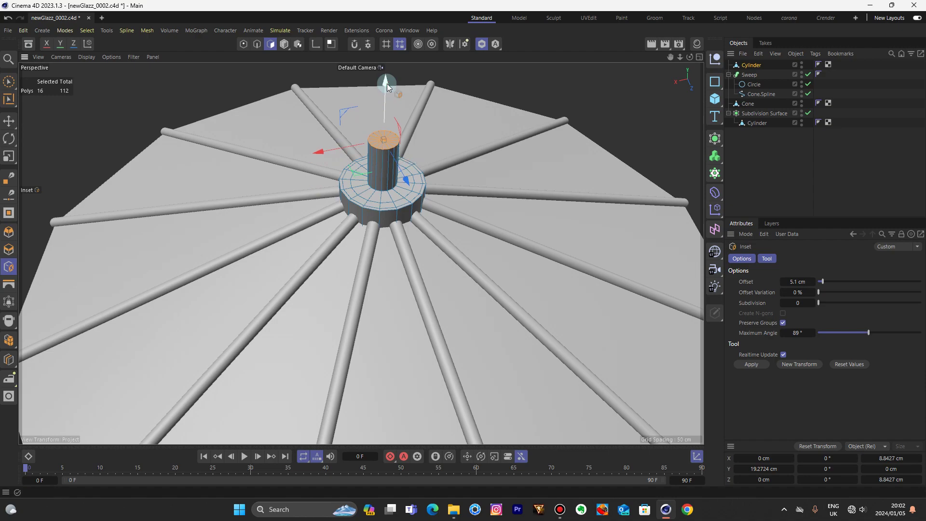
{"action": "left_click_drag", "start_coordinate": [477, 121], "coordinate": [479, 121]}
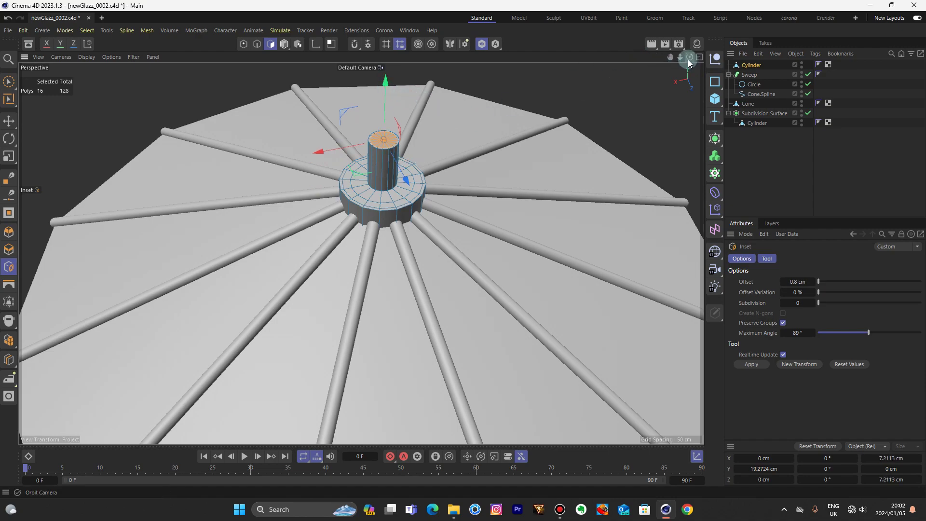
Select the polygons of the hub's underside cap and lower them to Y about -7.5 cm
{"action": "left_click_drag", "start_coordinate": [690, 57], "coordinate": [689, 20]}
{"action": "left_click", "coordinate": [8, 81]}
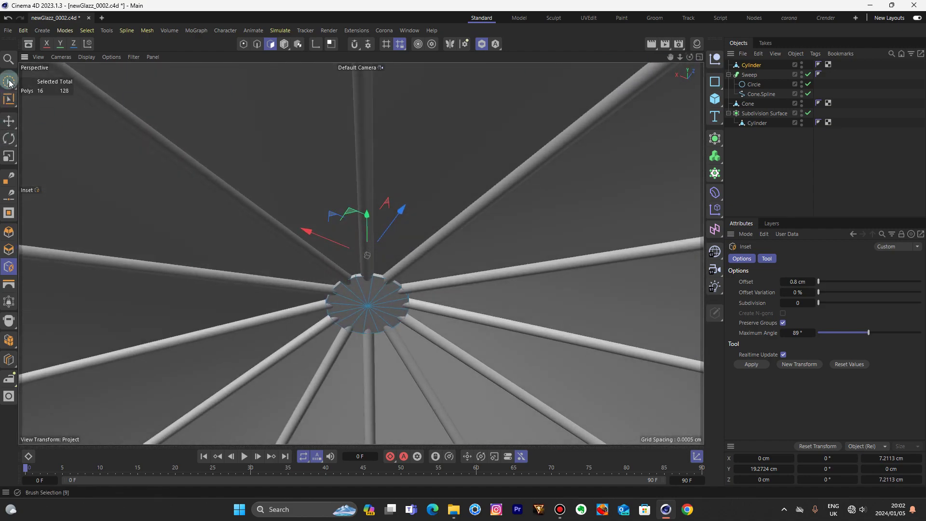
{"action": "left_click_drag", "start_coordinate": [364, 299], "coordinate": [367, 303]}
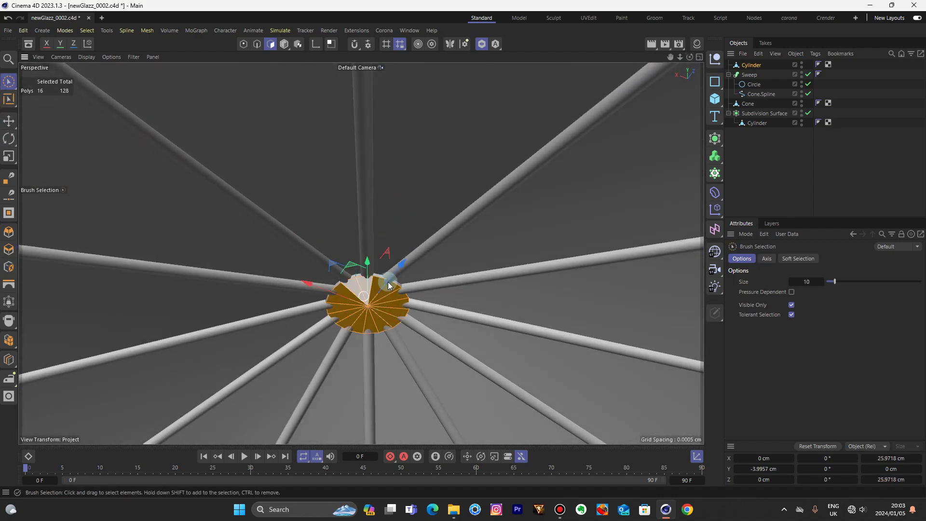
{"action": "left_click_drag", "start_coordinate": [682, 56], "coordinate": [382, 222]}
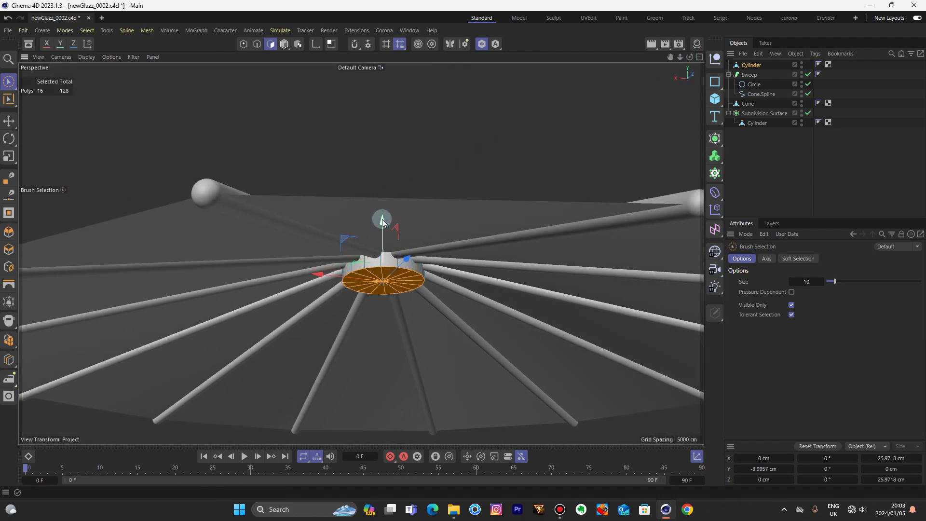
Add a symmetrical pair of loop cuts around the hub's side at about 7.5% offset
{"action": "key", "text": "m"}
{"action": "key", "text": "l"}
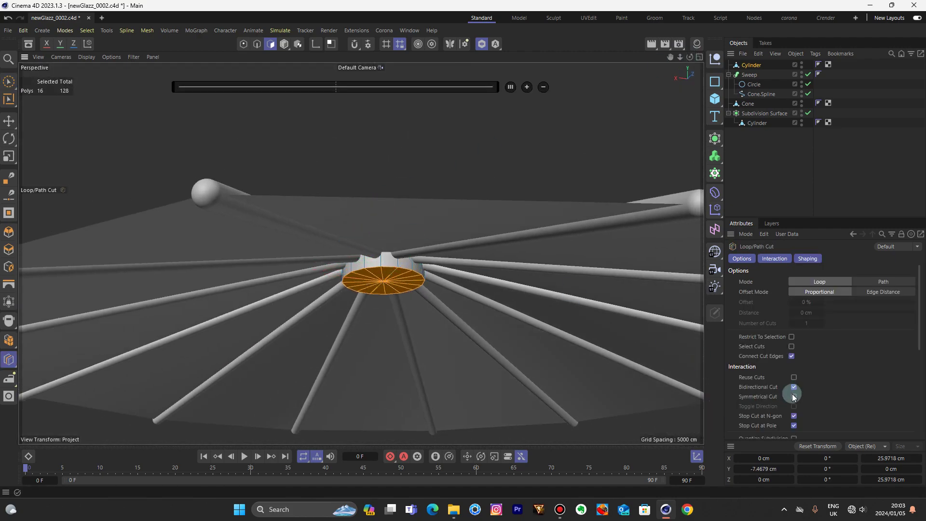
{"action": "scroll", "coordinate": [366, 268], "scroll_direction": "up", "scroll_amount": 5}
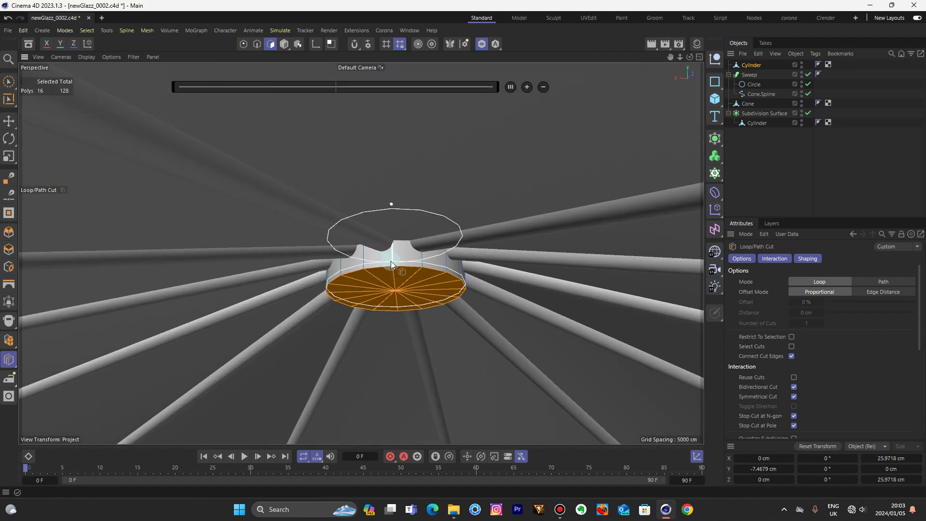
{"action": "left_click", "coordinate": [392, 261]}
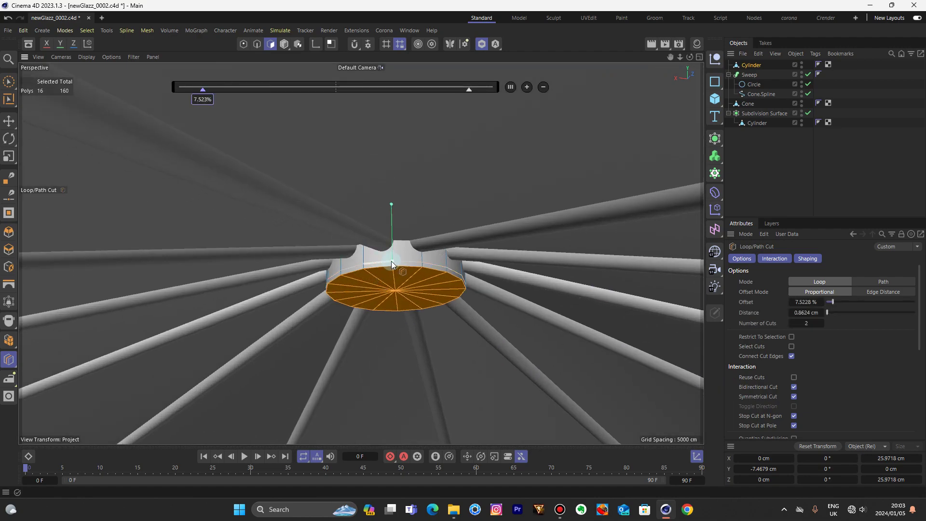
Inset the hub's underside cap by about 0.67 cm and again by about 8.1 cm to form a small central disc
{"action": "left_click", "coordinate": [9, 82]}
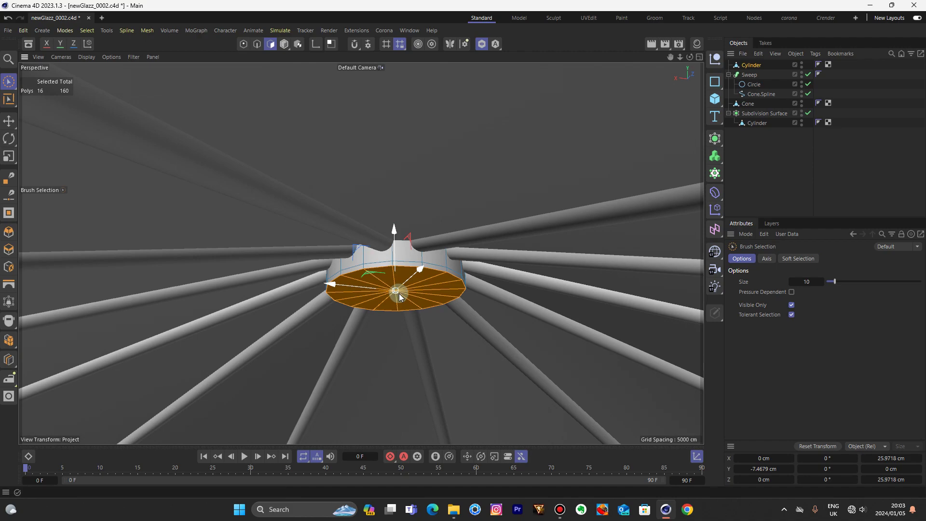
{"action": "key", "text": "i"}
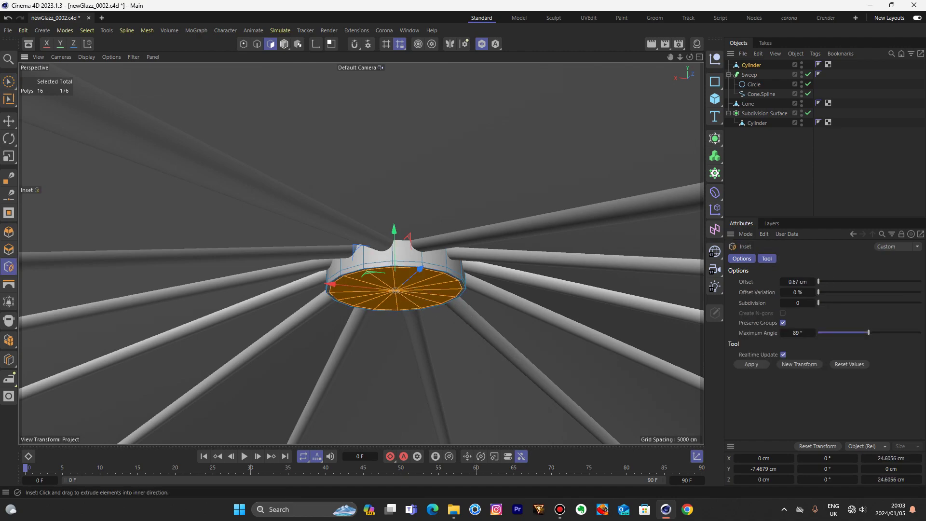
{"action": "left_click_drag", "start_coordinate": [503, 317], "coordinate": [497, 316]}
{"action": "left_click_drag", "start_coordinate": [563, 337], "coordinate": [511, 337]}
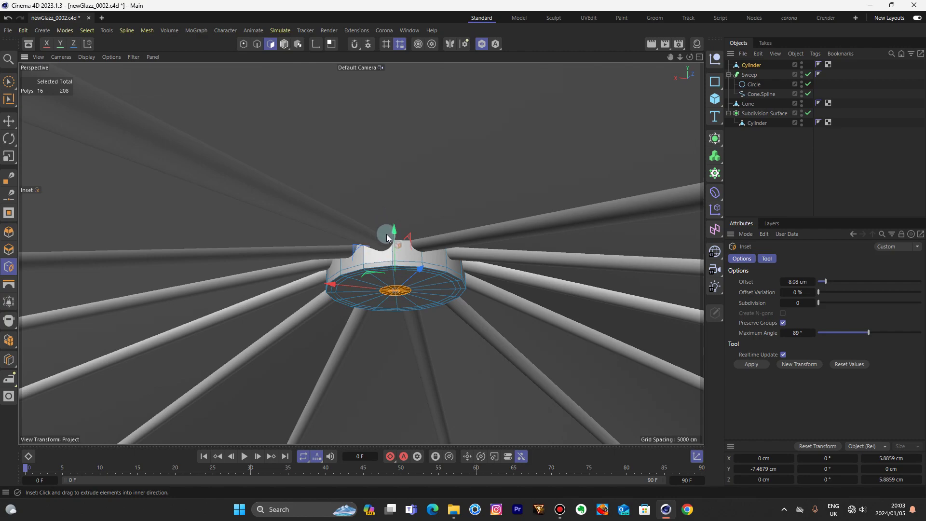
Extrude the small underside disc down into a long handle ending at Y about -160.6 cm, with isolation turned off to judge it against the glass
{"action": "left_click_drag", "start_coordinate": [395, 233], "coordinate": [395, 244], "text": "ctrl"}
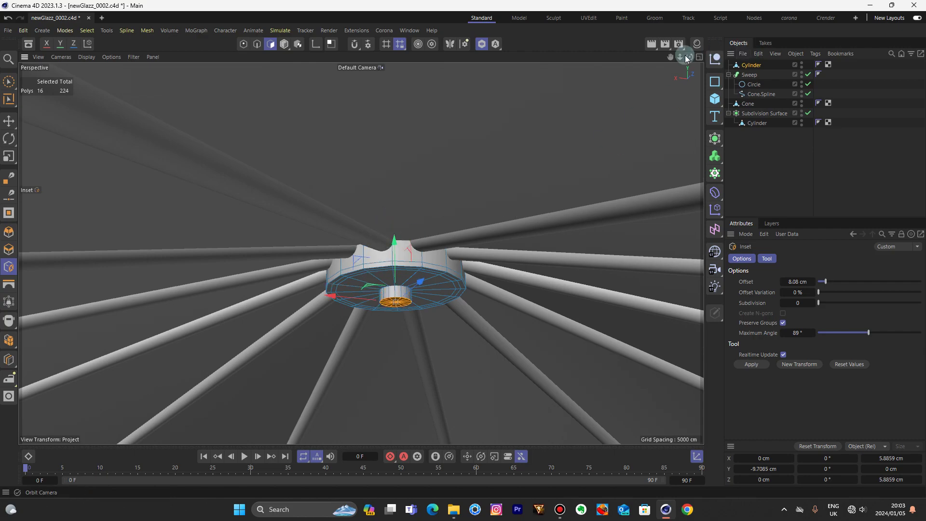
{"action": "left_click_drag", "start_coordinate": [671, 57], "coordinate": [632, 57]}
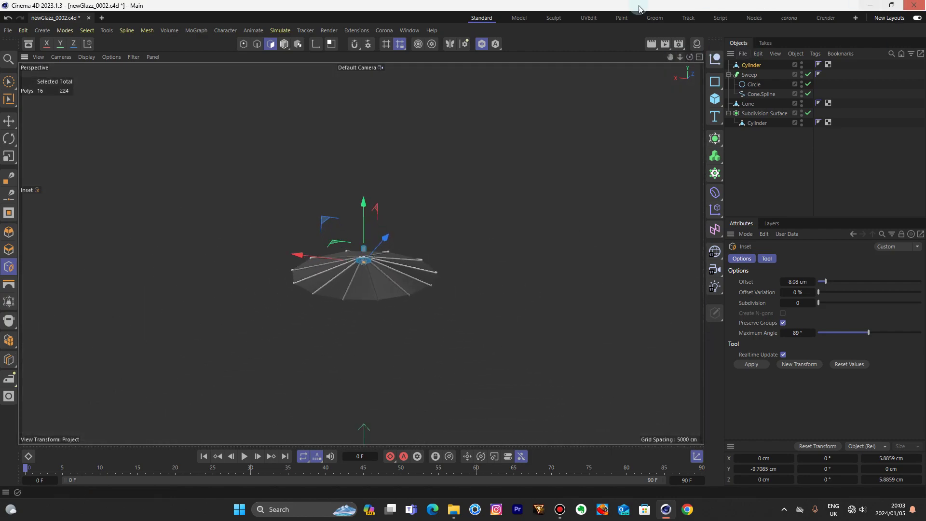
{"action": "left_click_drag", "start_coordinate": [358, 200], "coordinate": [363, 268]}
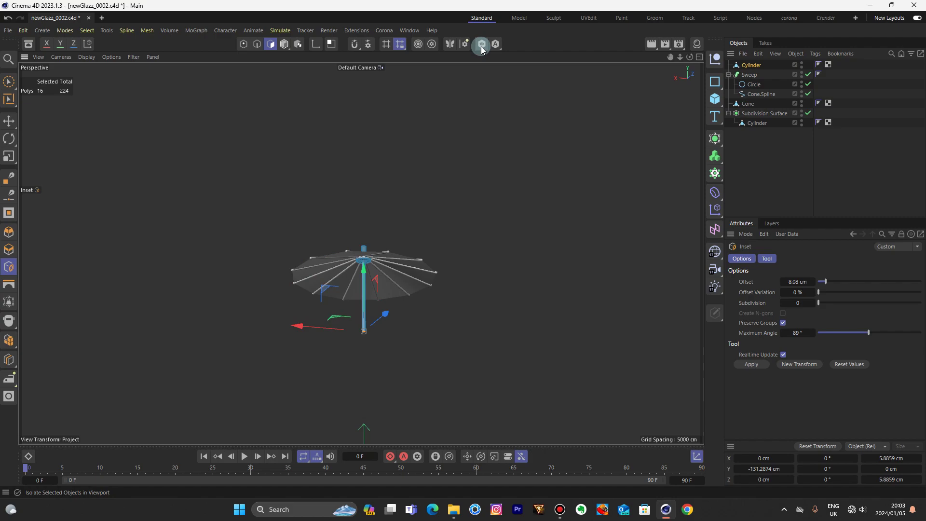
{"action": "left_click_drag", "start_coordinate": [687, 60], "coordinate": [671, 60]}
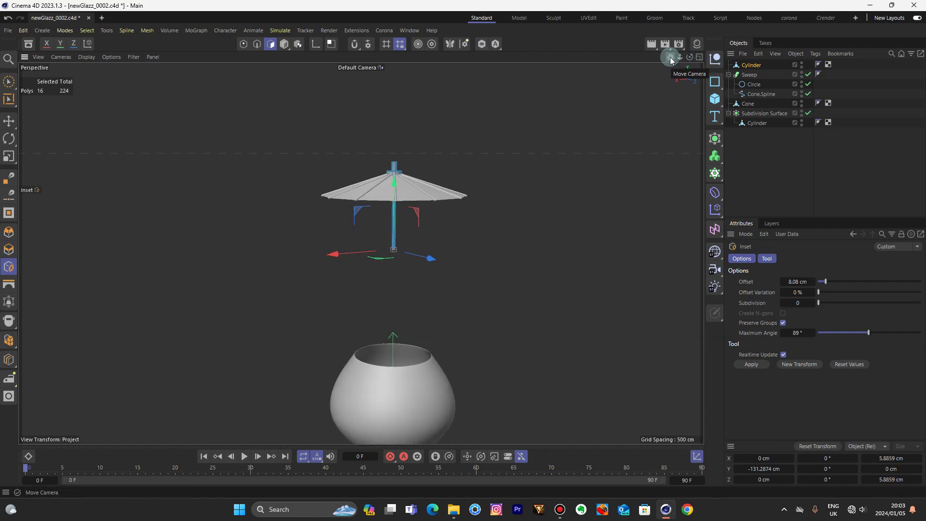
{"action": "left_click_drag", "start_coordinate": [395, 183], "coordinate": [396, 191]}
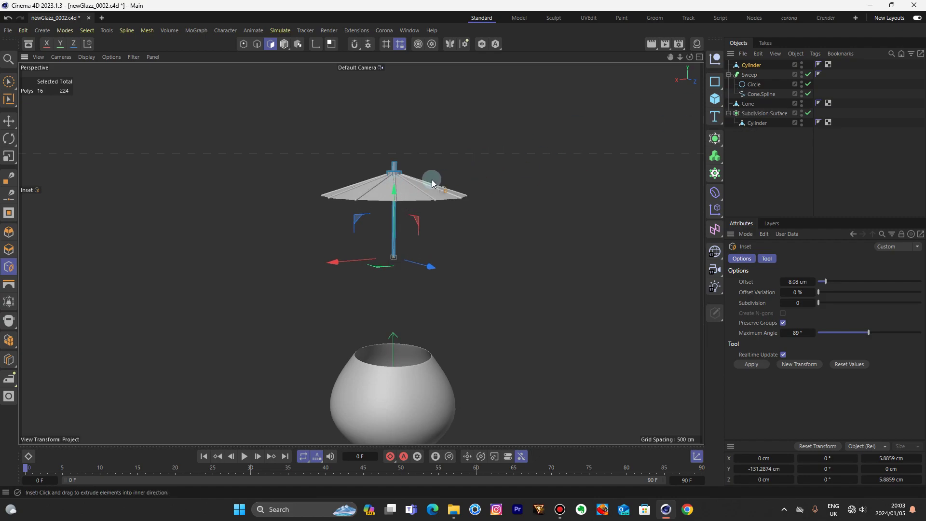
{"action": "left_click_drag", "start_coordinate": [395, 191], "coordinate": [395, 202]}
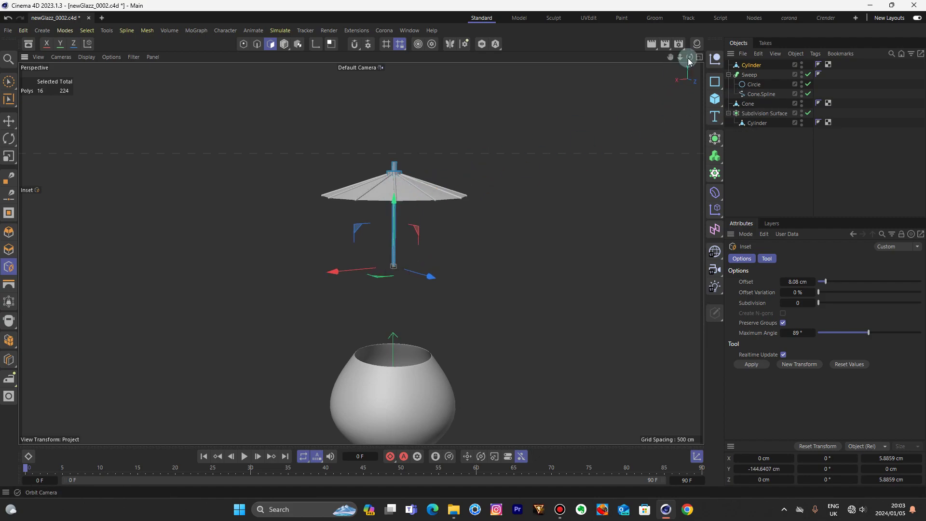
{"action": "left_click_drag", "start_coordinate": [688, 57], "coordinate": [689, 42]}
{"action": "key", "text": "h"}
{"action": "key", "text": "h"}
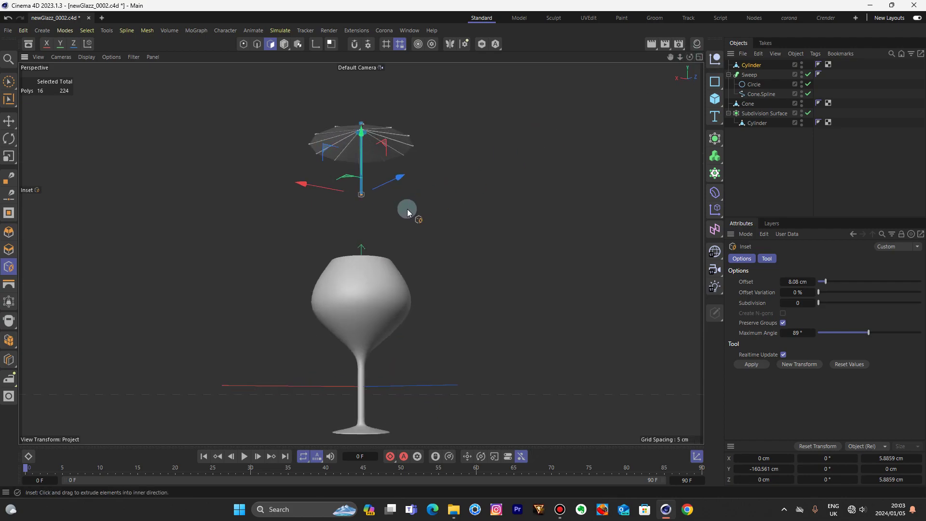
Reselect the cap polygons at the handle's lower end and inset them slightly to about 5.6 cm across
{"action": "scroll", "coordinate": [407, 213], "scroll_direction": "up", "scroll_amount": 10}
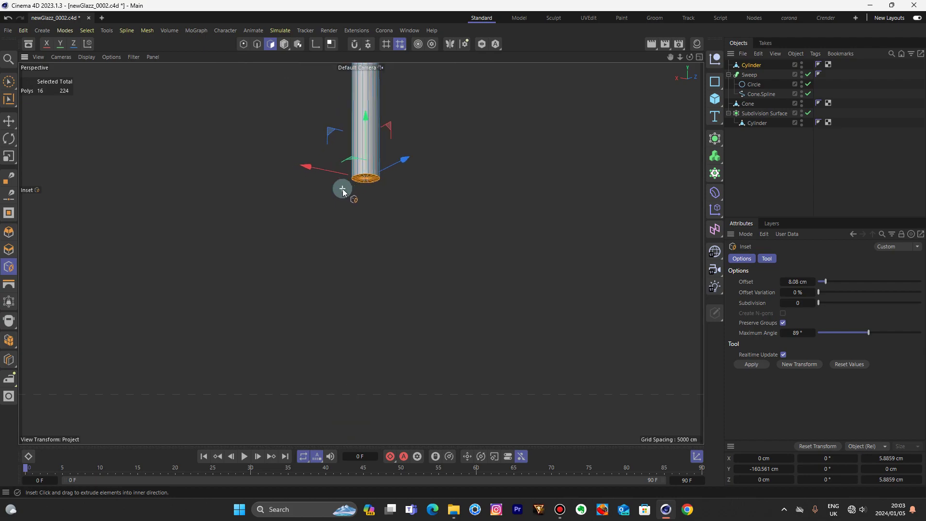
{"action": "scroll", "coordinate": [344, 190], "scroll_direction": "up", "scroll_amount": 5}
{"action": "key", "text": "ctrl+z"}
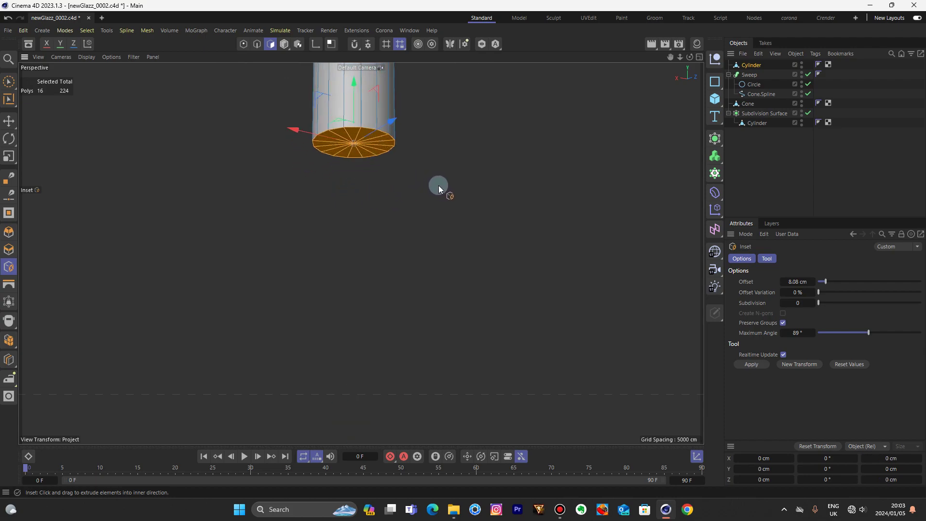
{"action": "key", "text": "space"}
{"action": "left_click_drag", "start_coordinate": [366, 155], "coordinate": [352, 145]}
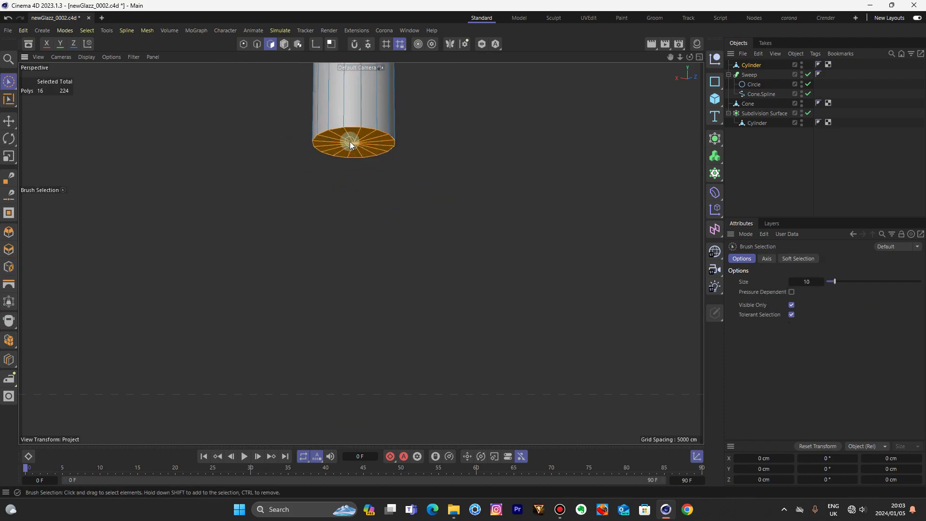
{"action": "key", "text": "i"}
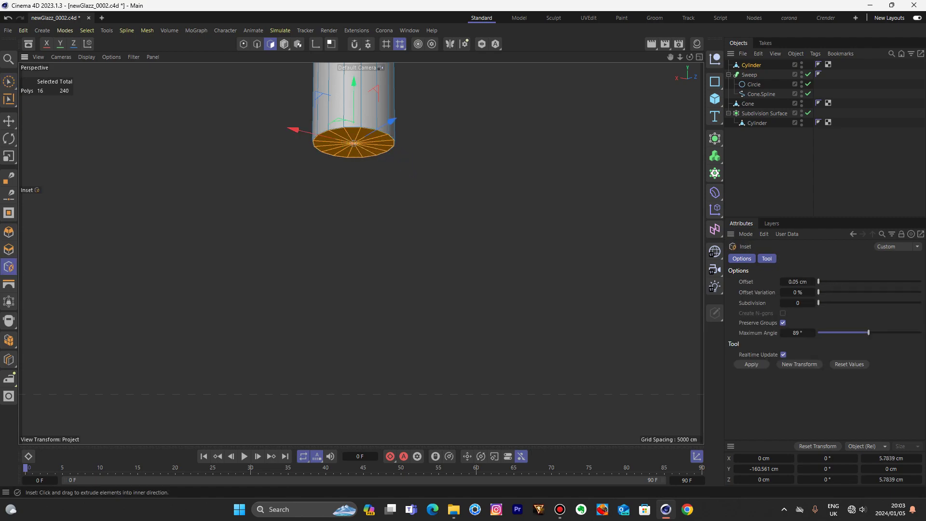
Add a symmetrical pair of loop cuts along the handle at about 0.34% offset, then return to model mode and deselect the object
{"action": "key", "text": "k"}
{"action": "key", "text": "l"}
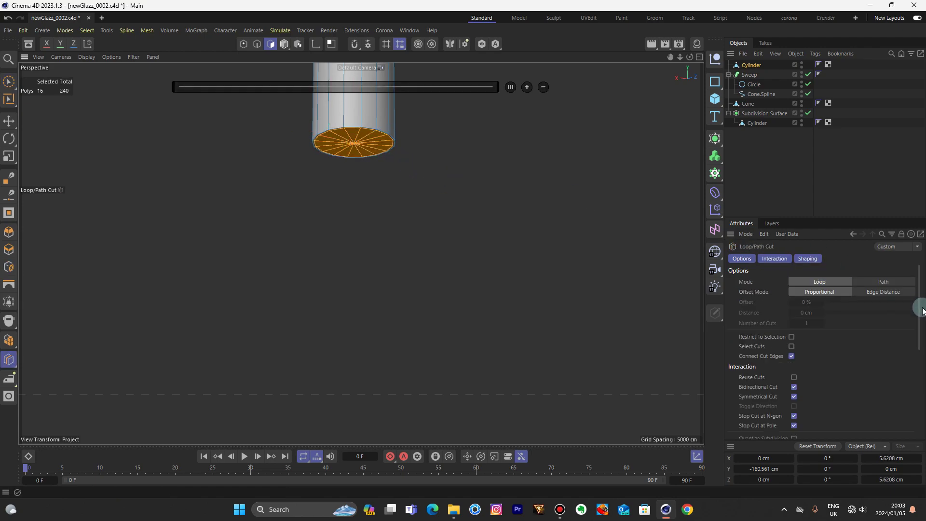
{"action": "left_click", "coordinate": [376, 126]}
{"action": "left_click", "coordinate": [284, 44]}
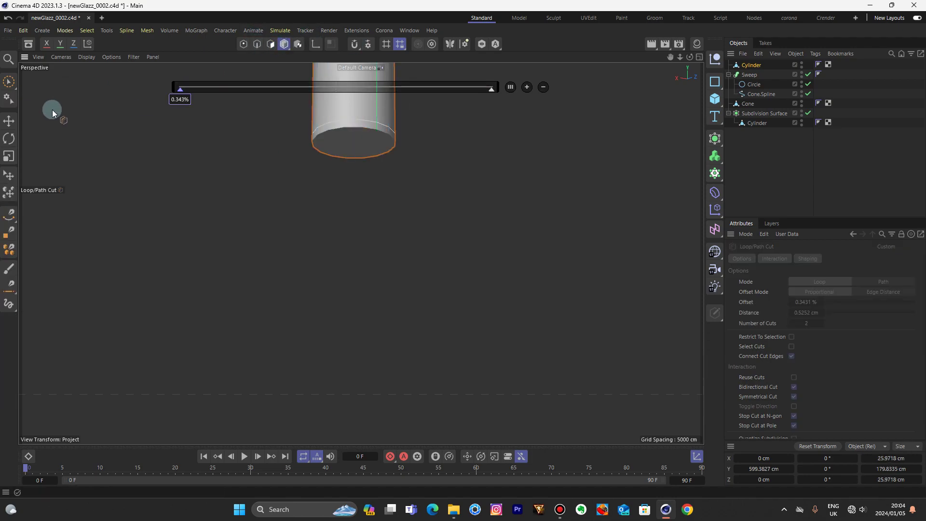
{"action": "left_click", "coordinate": [9, 121]}
{"action": "left_click", "coordinate": [482, 150]}
Place the umbrella's hub-and-handle cylinder under a new Subdivision Surface with viewport level 3 and renderer level 4
{"action": "left_click_drag", "start_coordinate": [680, 56], "coordinate": [584, 57]}
{"action": "left_click_drag", "start_coordinate": [362, 253], "coordinate": [361, 255]}
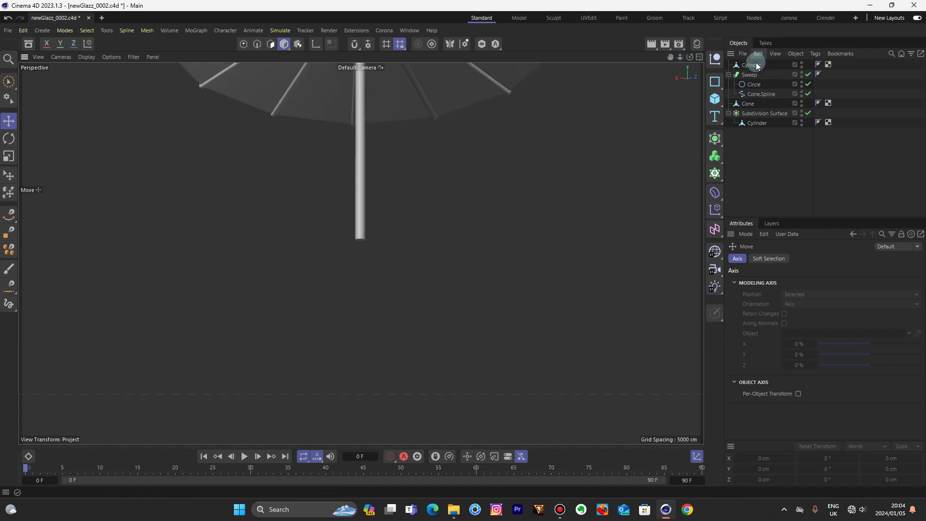
{"action": "left_click", "coordinate": [753, 64]}
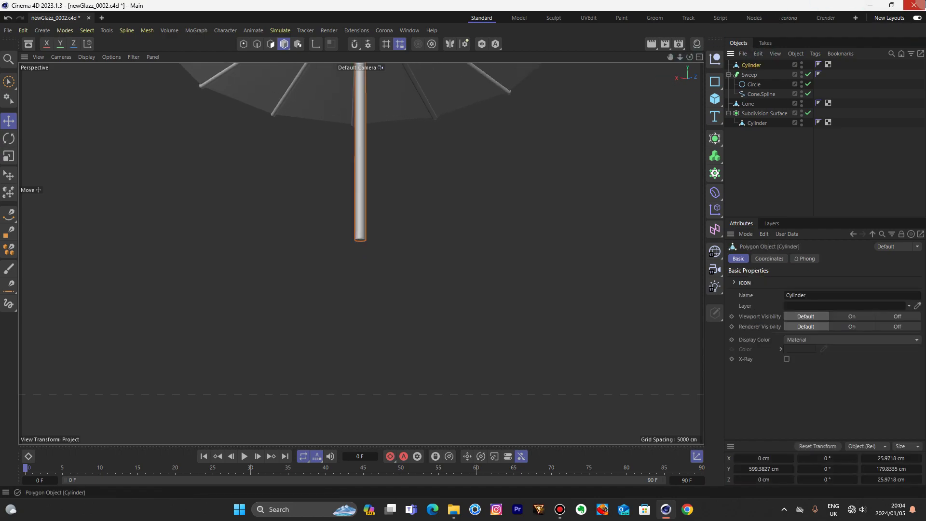
{"action": "left_click", "coordinate": [716, 139], "text": "alt"}
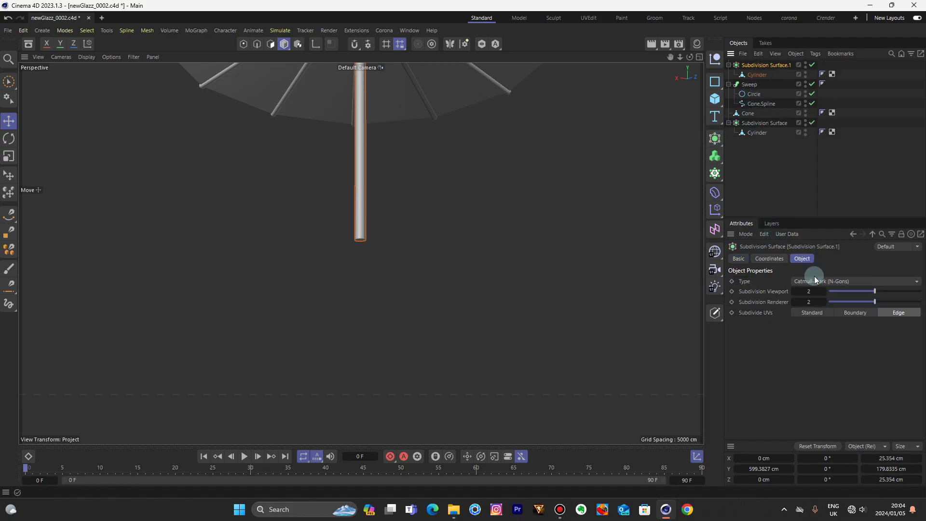
{"action": "left_click", "coordinate": [826, 291]}
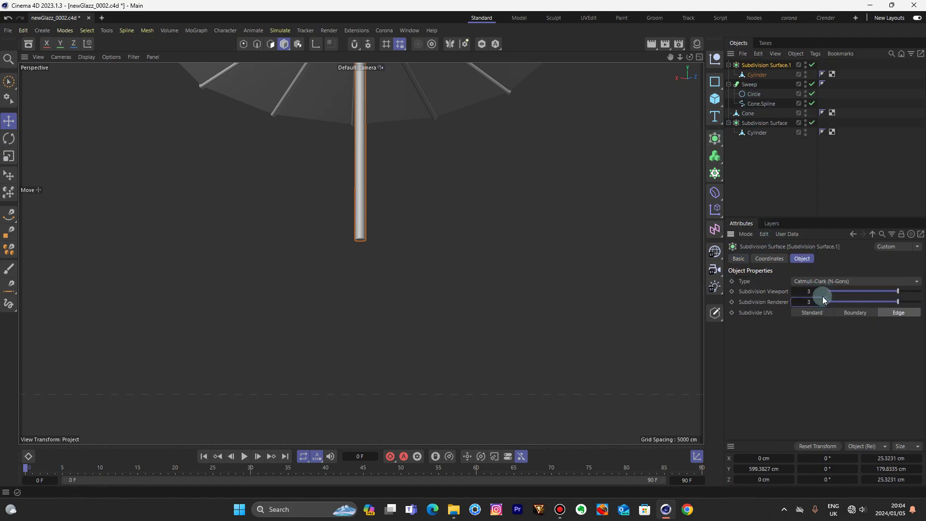
{"action": "left_click", "coordinate": [824, 303]}
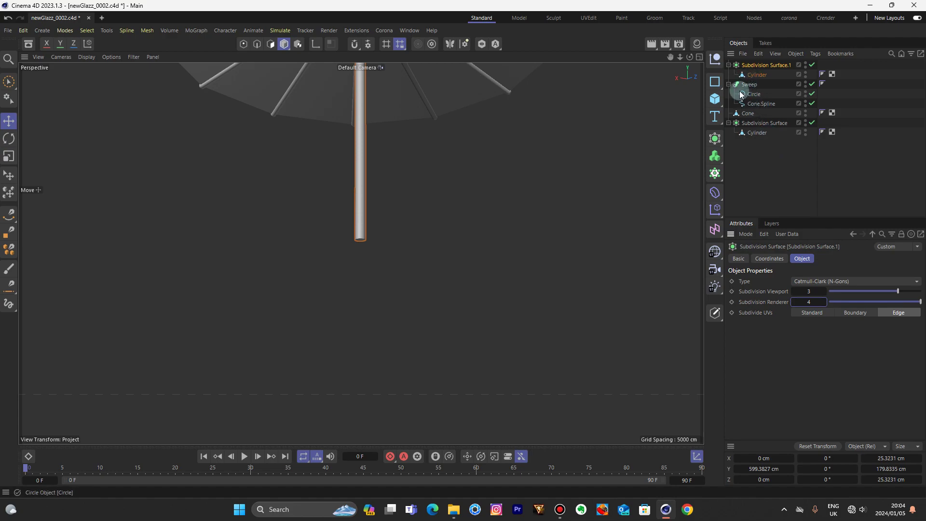
Group the handle cylinder under a null inside its Subdivision Surface and add the umbrella cone to that group
{"action": "left_click", "coordinate": [729, 84]}
{"action": "left_click", "coordinate": [751, 96]}
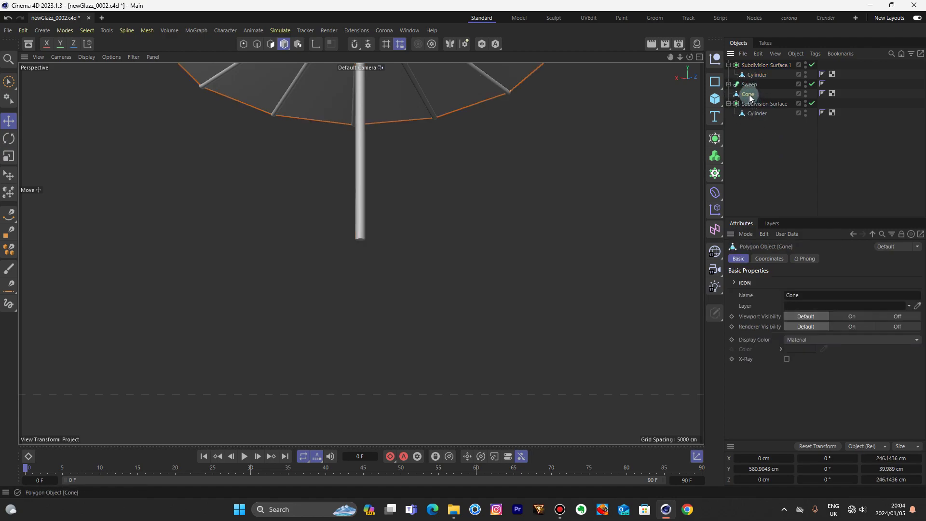
{"action": "left_click", "coordinate": [754, 76]}
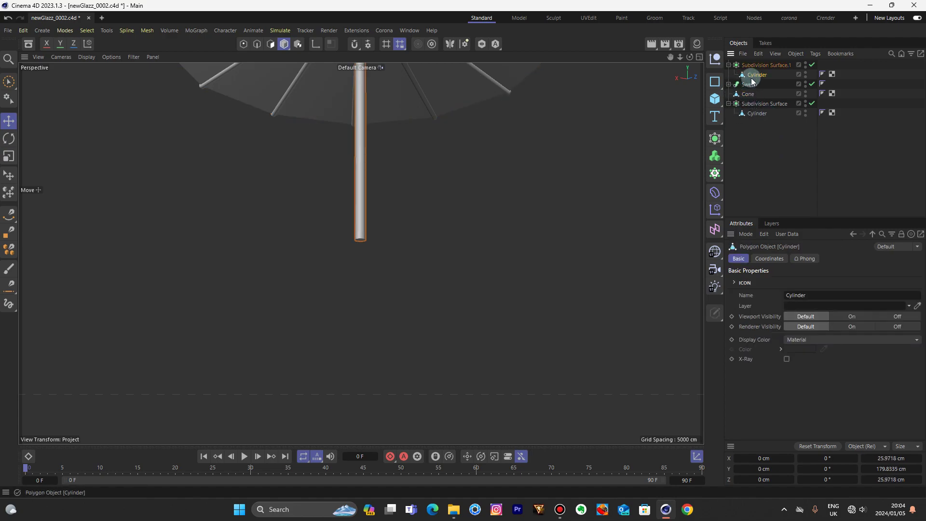
{"action": "key", "text": "alt+g"}
{"action": "left_click", "coordinate": [734, 75]}
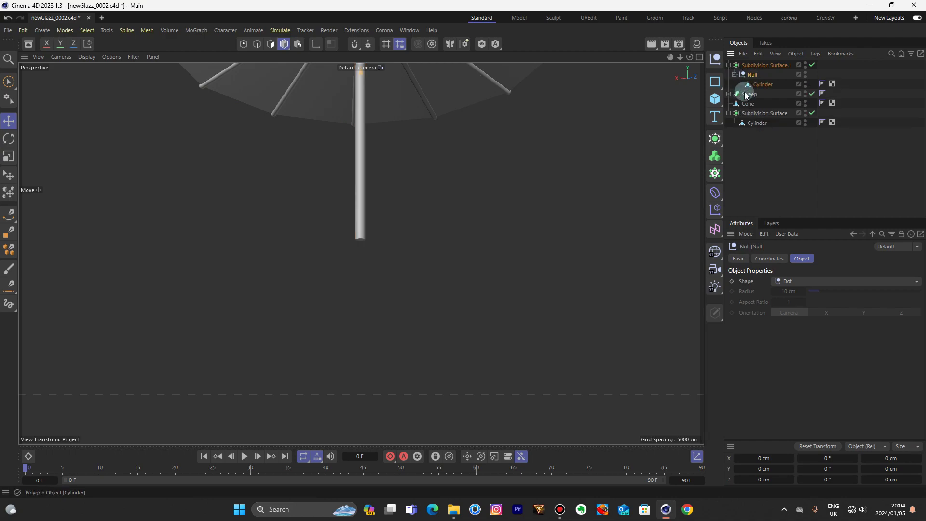
{"action": "left_click_drag", "start_coordinate": [749, 107], "coordinate": [756, 85]}
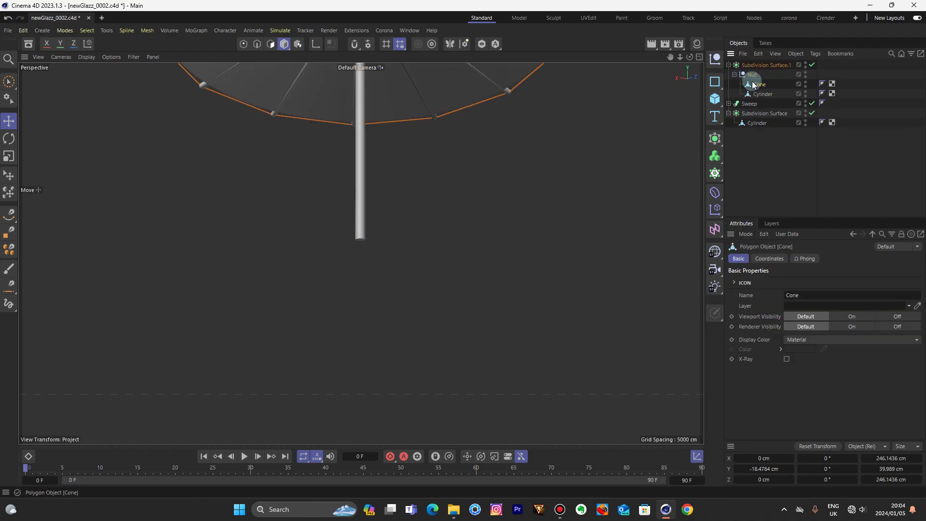
{"action": "left_click", "coordinate": [621, 86]}
{"action": "left_click_drag", "start_coordinate": [680, 55], "coordinate": [687, 101]}
{"action": "scroll", "coordinate": [352, 253], "scroll_direction": "up", "scroll_amount": 3}
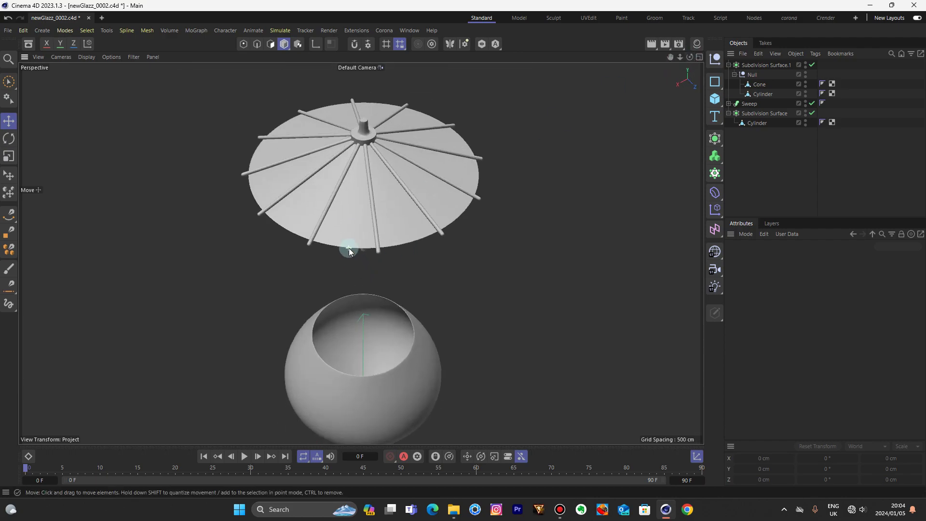
{"action": "left_click_drag", "start_coordinate": [689, 58], "coordinate": [728, 12]}
{"action": "left_click_drag", "start_coordinate": [361, 252], "coordinate": [367, 251], "text": "alt"}
Group the umbrella's Subdivision Surface and the rib Sweep together and rename the group U
{"action": "left_click", "coordinate": [730, 66]}
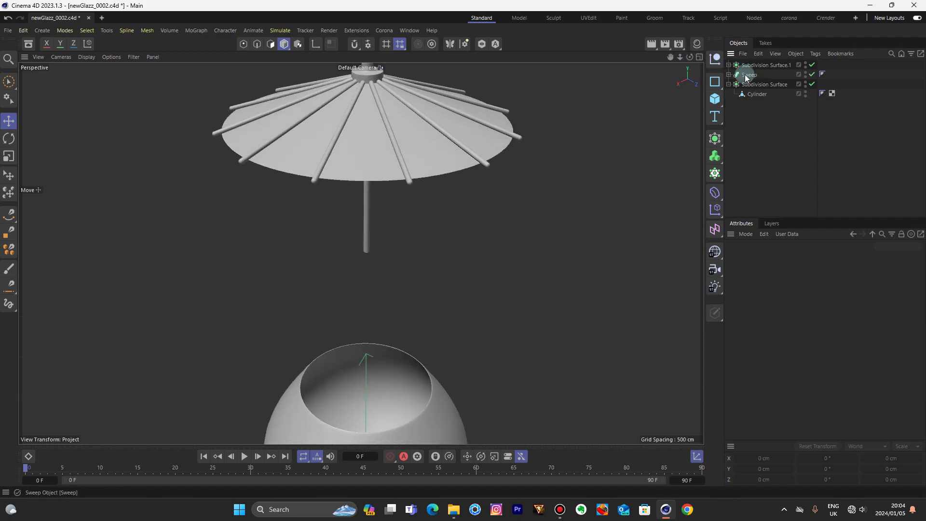
{"action": "left_click", "coordinate": [746, 68]}
{"action": "left_click", "coordinate": [747, 76], "text": "shift"}
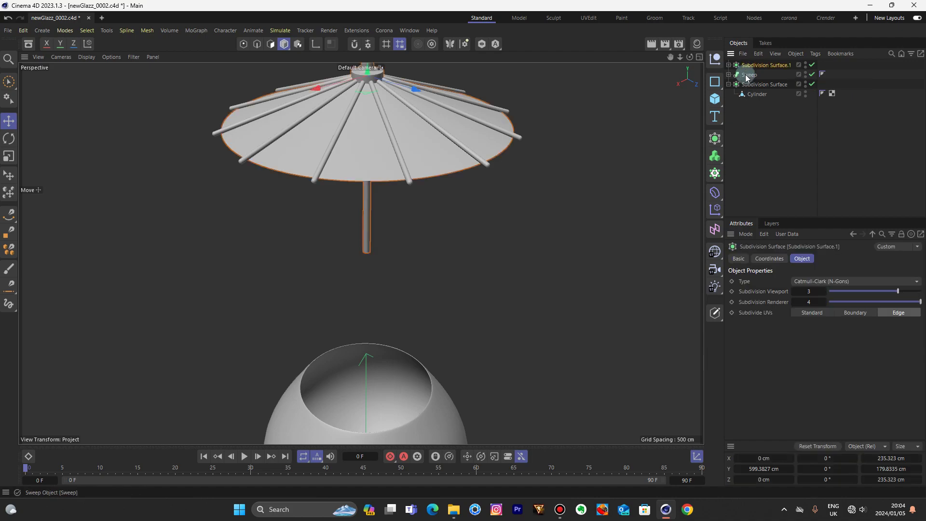
{"action": "key", "text": "alt+g"}
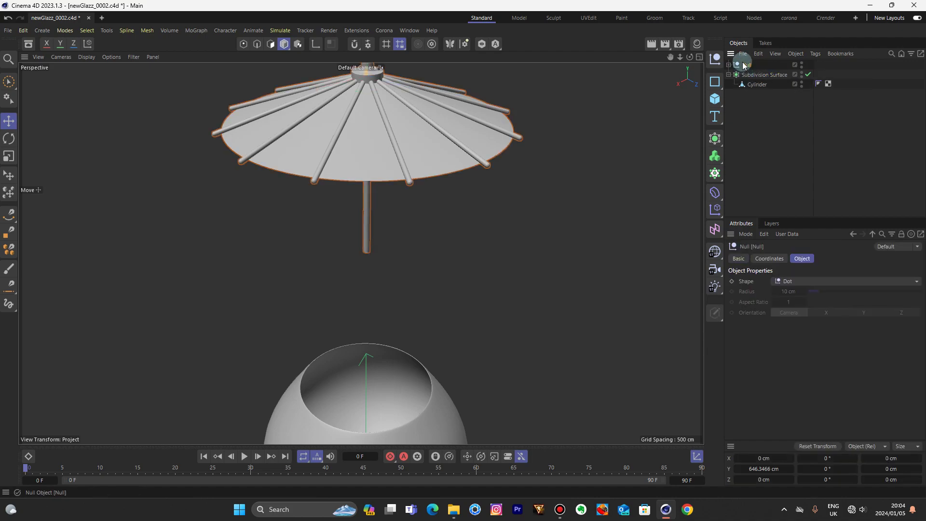
{"action": "double_click", "coordinate": [745, 65]}
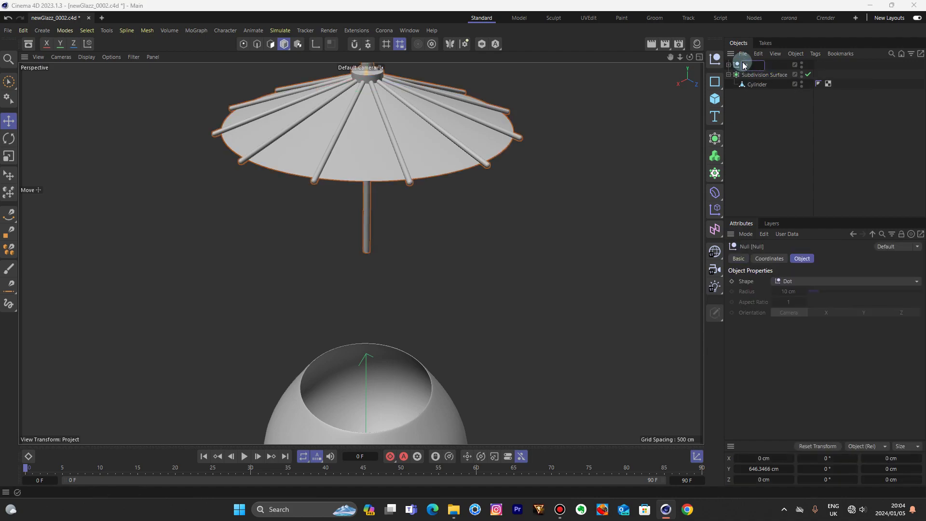
{"action": "type", "text": "U"}
{"action": "key", "text": "Return"}
Lower the umbrella group U to Y about 423 cm, so its handle enters the glass opening
{"action": "left_click_drag", "start_coordinate": [681, 57], "coordinate": [361, 254]}
{"action": "left_click_drag", "start_coordinate": [670, 57], "coordinate": [361, 254]}
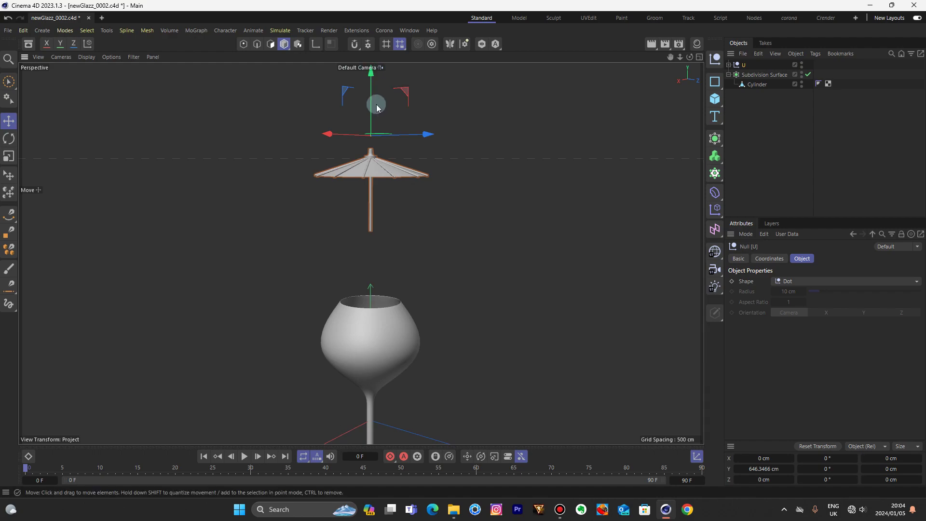
{"action": "left_click_drag", "start_coordinate": [371, 79], "coordinate": [370, 180]}
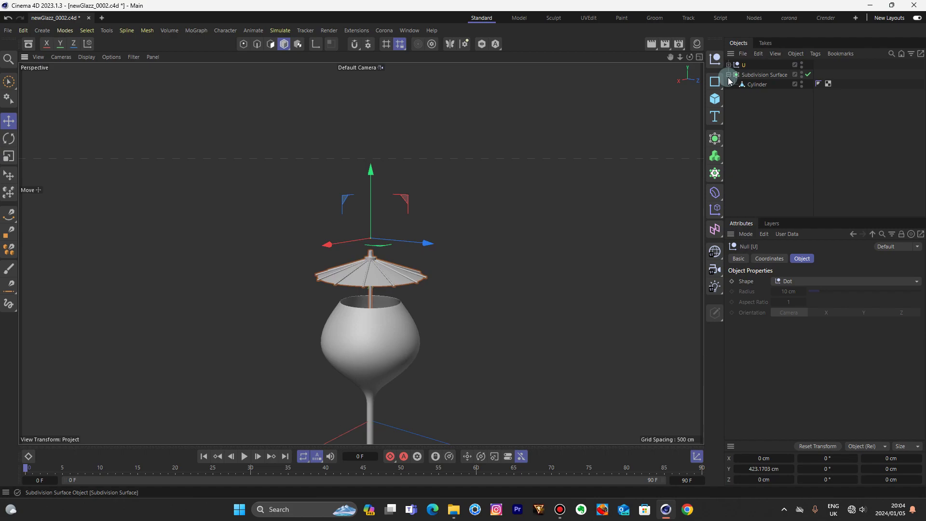
Shift the umbrella group along Z to about 49 cm and tilt it to about -20.6°
{"action": "left_click_drag", "start_coordinate": [690, 57], "coordinate": [719, 47]}
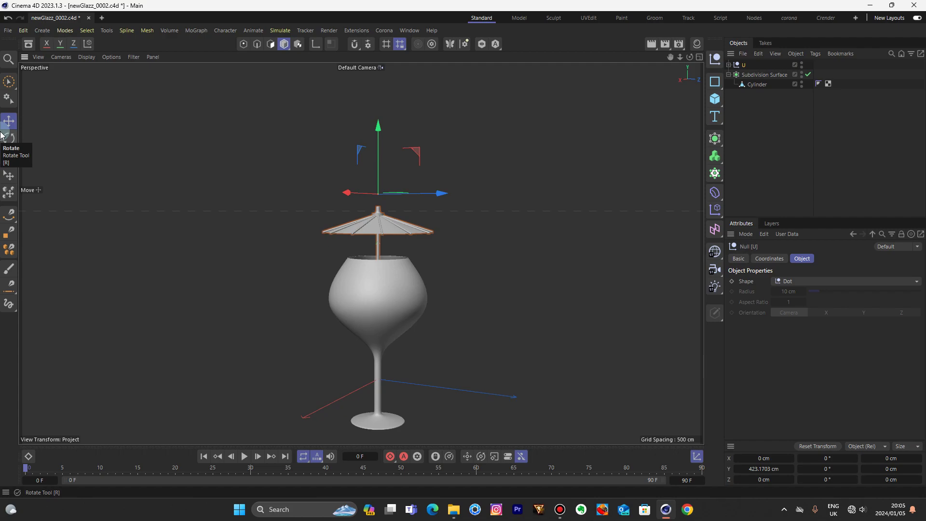
{"action": "left_click_drag", "start_coordinate": [691, 57], "coordinate": [712, 70]}
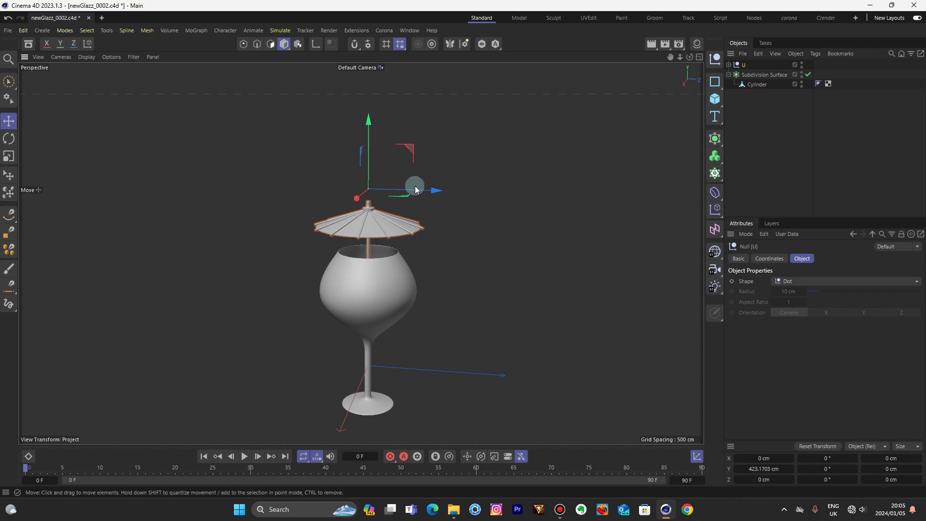
{"action": "left_click_drag", "start_coordinate": [434, 191], "coordinate": [457, 193]}
{"action": "left_click", "coordinate": [9, 140]}
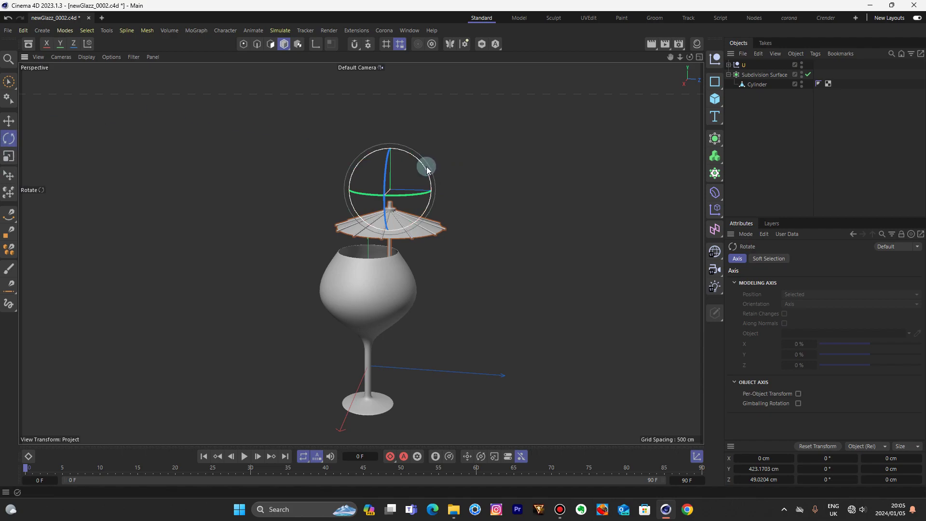
{"action": "left_click_drag", "start_coordinate": [427, 170], "coordinate": [471, 169]}
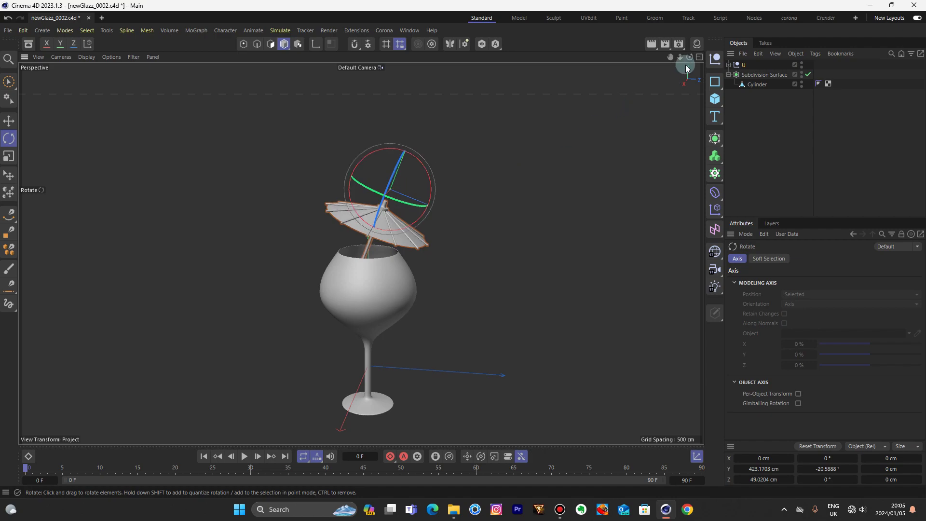
Using the Right view, move the tilted umbrella deeper into the glass to about Y 364.5 cm and Z 82.1 cm
{"action": "middle_click", "coordinate": [686, 67]}
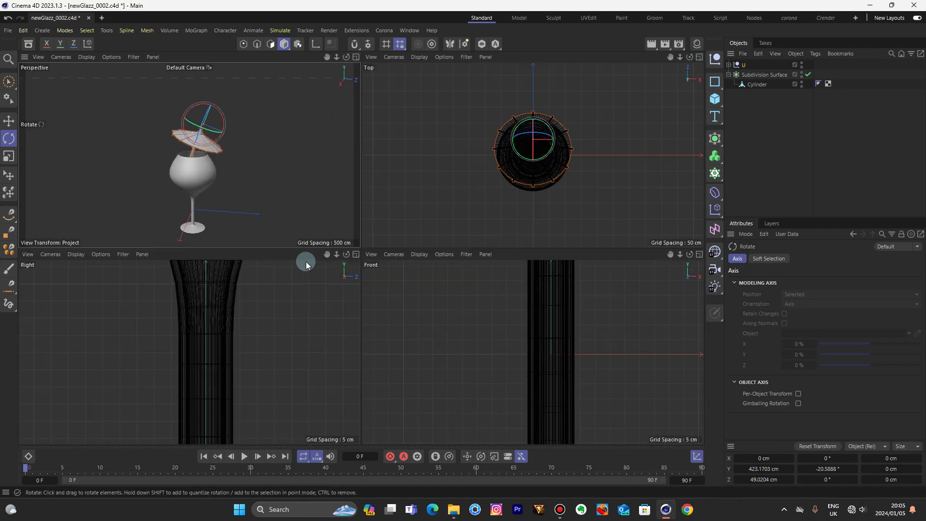
{"action": "left_click", "coordinate": [356, 254]}
{"action": "left_click_drag", "start_coordinate": [684, 59], "coordinate": [664, 136]}
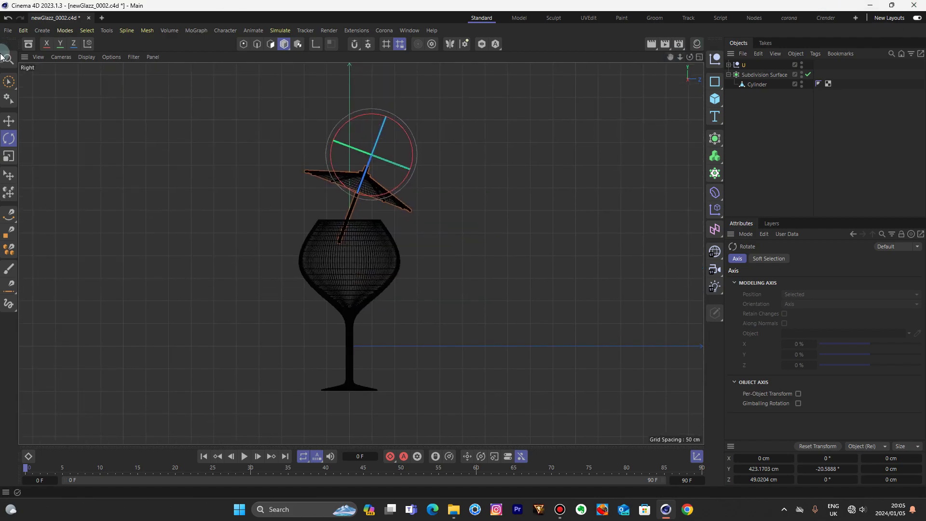
{"action": "left_click", "coordinate": [9, 123]}
{"action": "left_click_drag", "start_coordinate": [423, 130], "coordinate": [438, 156]}
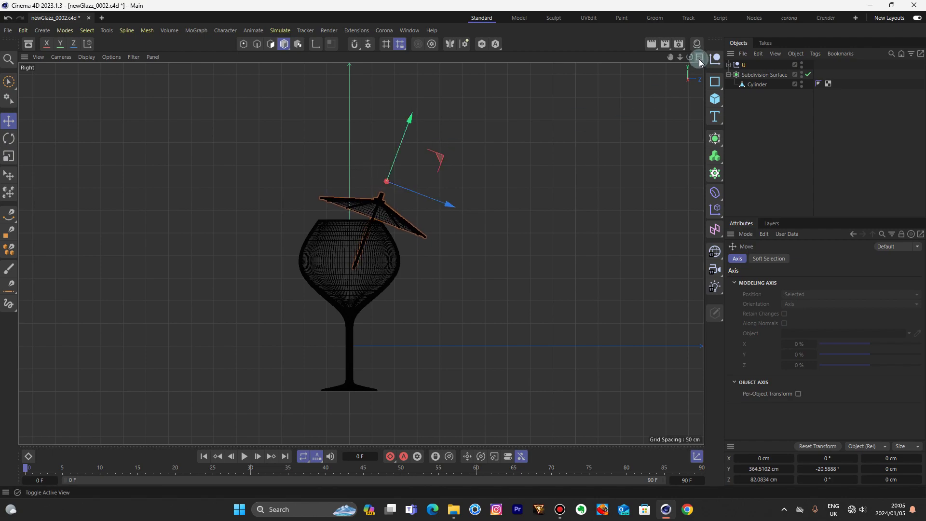
{"action": "left_click", "coordinate": [700, 58]}
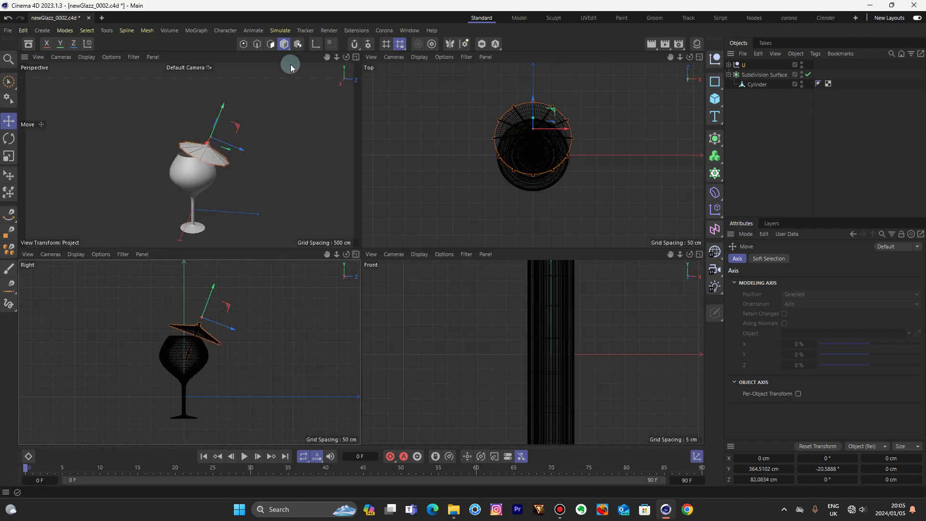
{"action": "left_click", "coordinate": [356, 57]}
{"action": "mouse_move", "coordinate": [690, 56]}
{"action": "left_mouse_down"}
{"action": "mouse_move", "coordinate": [591, 52]}
{"action": "mouse_move", "coordinate": [681, 46]}
{"action": "mouse_move", "coordinate": [690, 55]}
{"action": "left_mouse_up"}
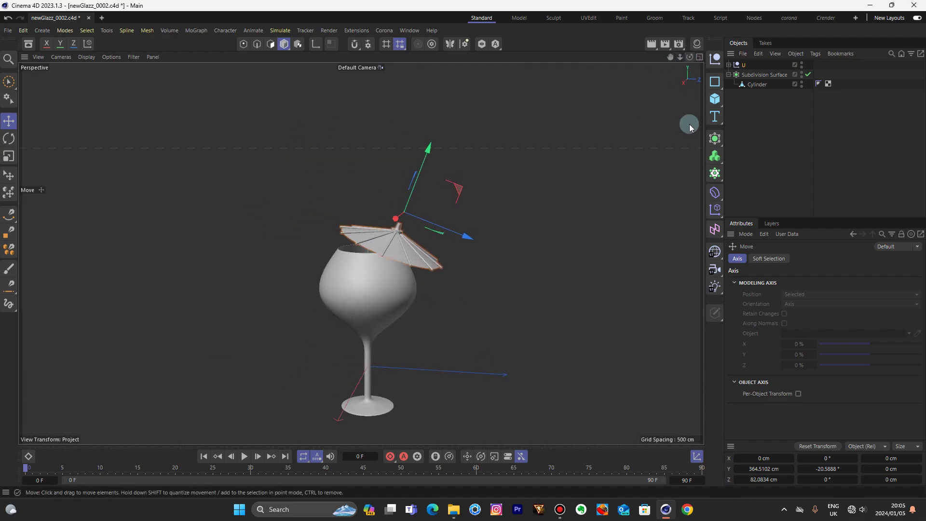
Scale the umbrella group down slightly and deselect it to judge its proportion against the glass
{"action": "left_click", "coordinate": [751, 65]}
{"action": "left_click", "coordinate": [9, 156]}
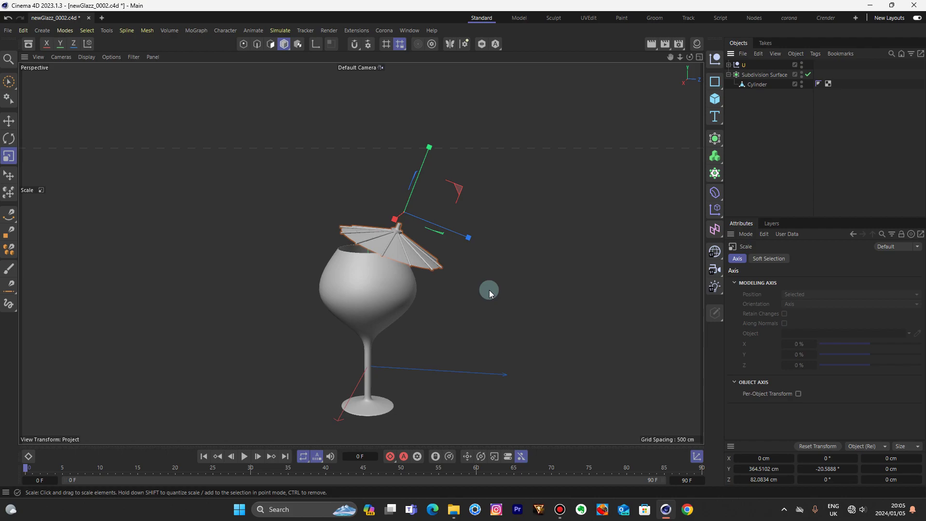
{"action": "left_click_drag", "start_coordinate": [490, 291], "coordinate": [451, 306]}
{"action": "left_click", "coordinate": [509, 236]}
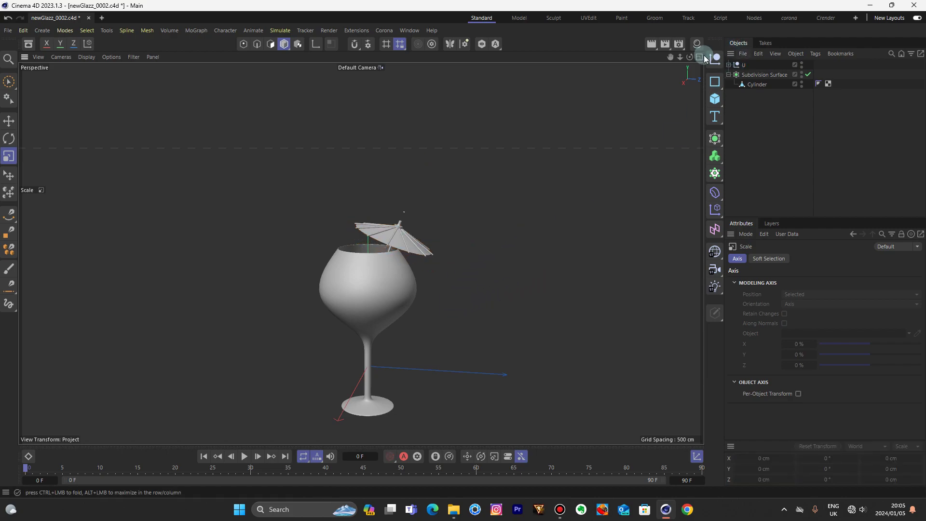
{"action": "left_click_drag", "start_coordinate": [690, 58], "coordinate": [728, 121]}
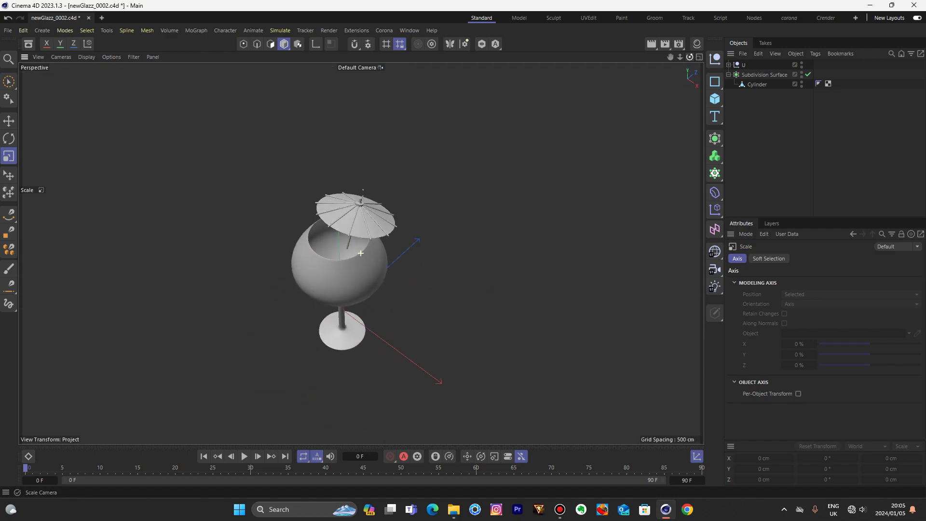
{"action": "left_click_drag", "start_coordinate": [698, 78], "coordinate": [694, 57]}
Add a Helix spline and set its plane to XZ
{"action": "left_click", "coordinate": [716, 101]}
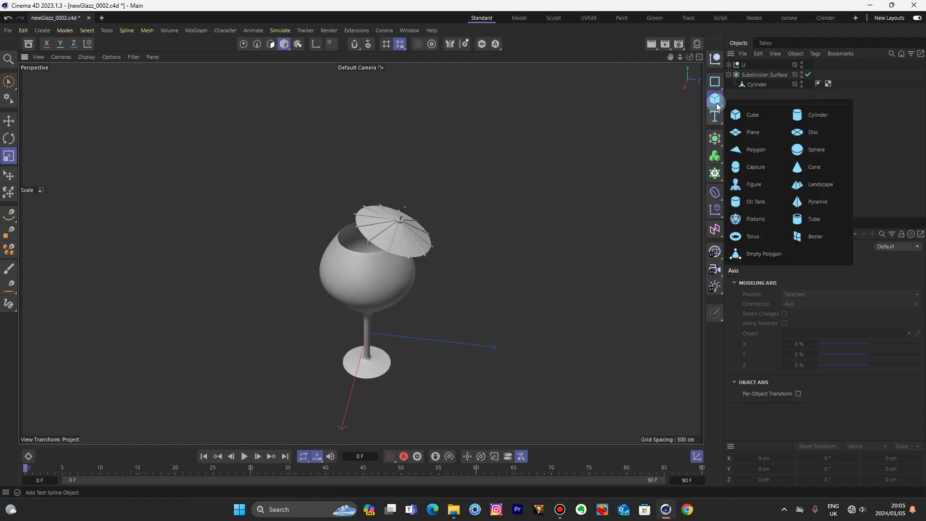
{"action": "left_click", "coordinate": [715, 83]}
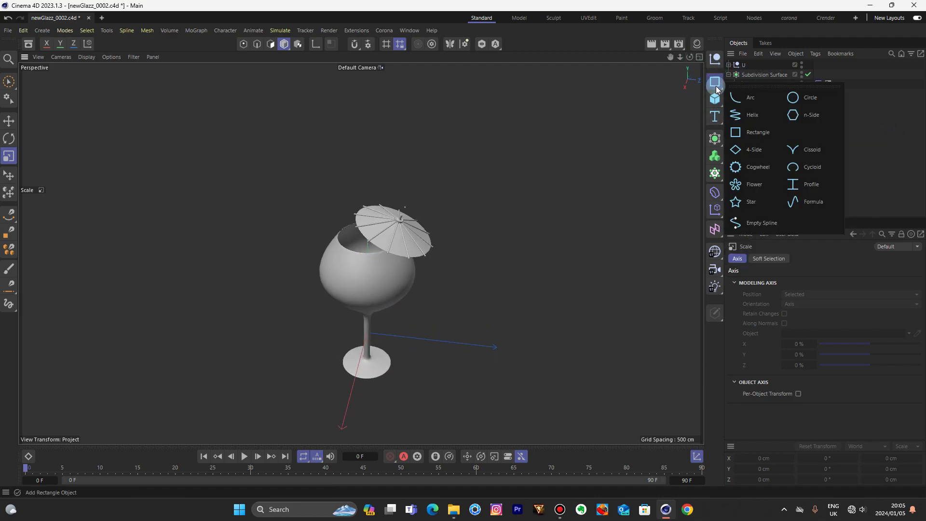
{"action": "left_click", "coordinate": [752, 115]}
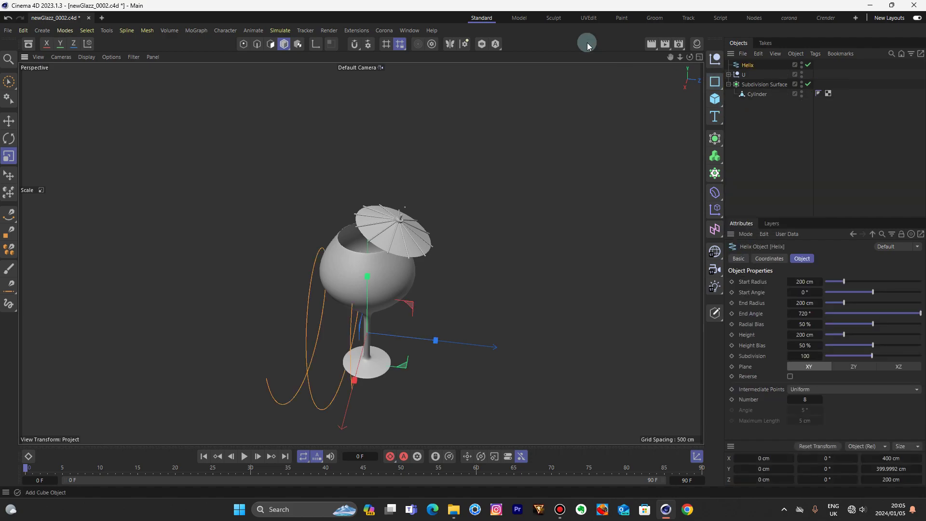
{"action": "left_click", "coordinate": [860, 368]}
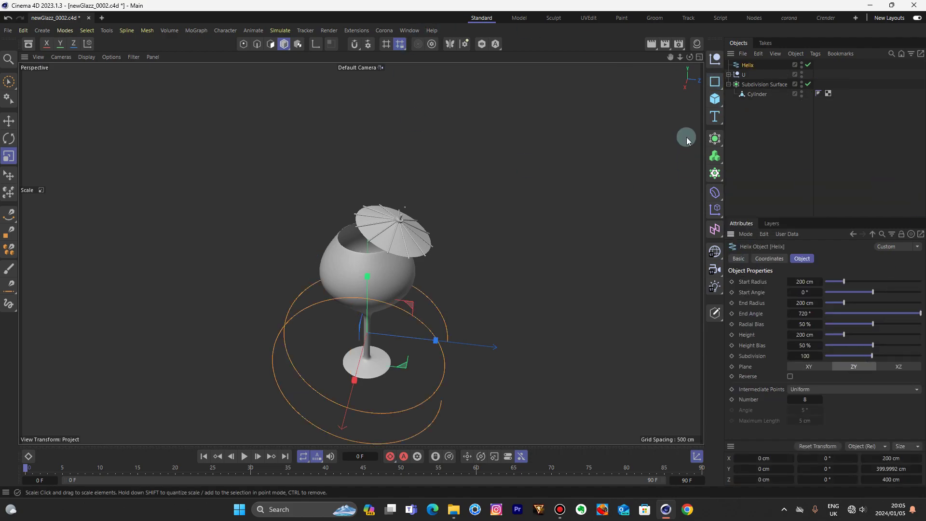
{"action": "left_click", "coordinate": [893, 368]}
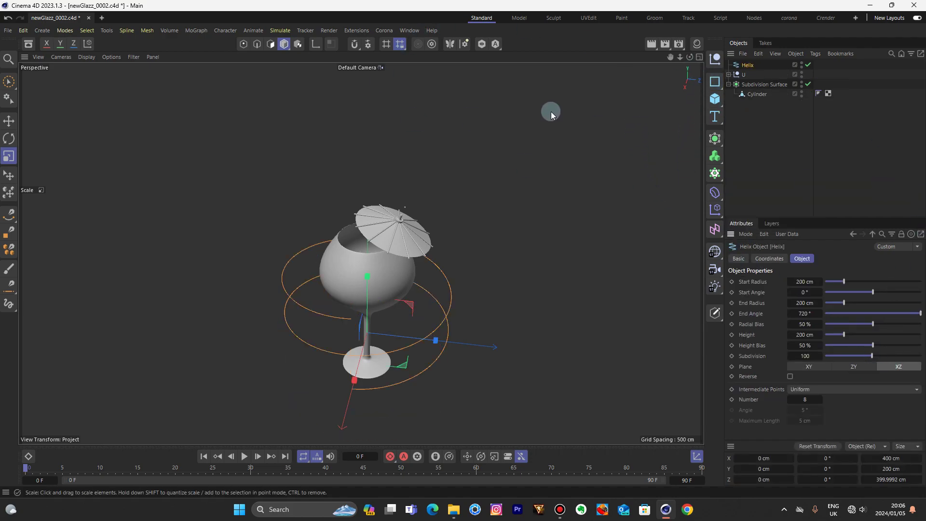
Scale the helix down uniformly to about 116 cm wide and 58 cm high
{"action": "left_click", "coordinate": [15, 157]}
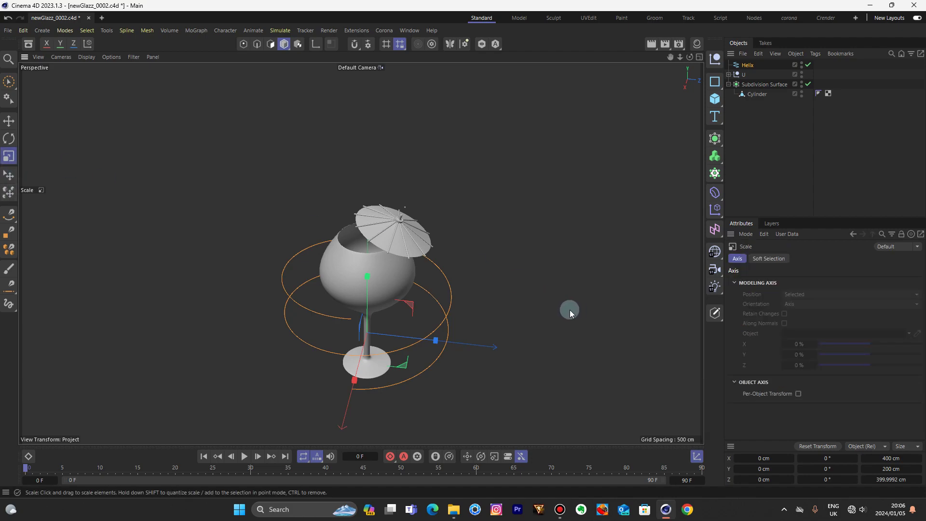
{"action": "left_click_drag", "start_coordinate": [569, 310], "coordinate": [276, 351]}
{"action": "key", "text": "e"}
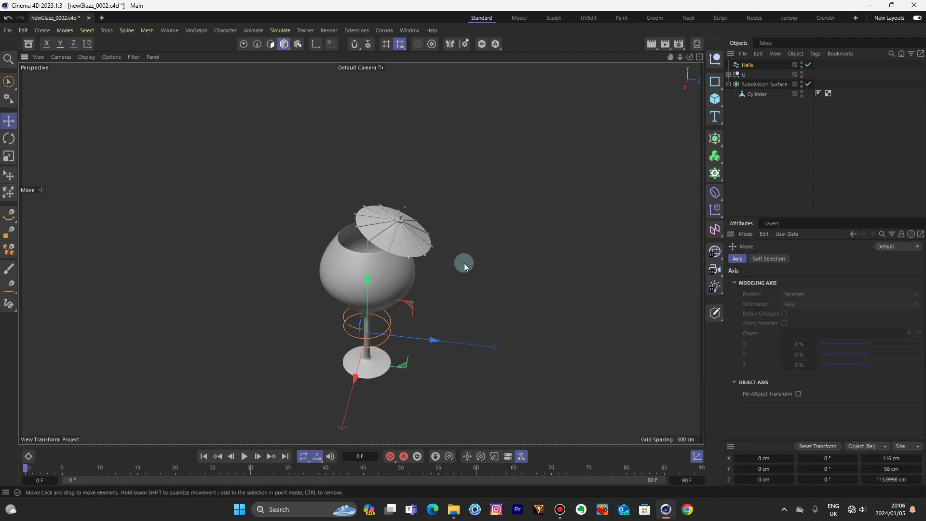
Raise the helix above the glass to about Y 434.5 cm, and set its end angle to 1804° and height to 230 cm
{"action": "left_click_drag", "start_coordinate": [378, 285], "coordinate": [386, 115]}
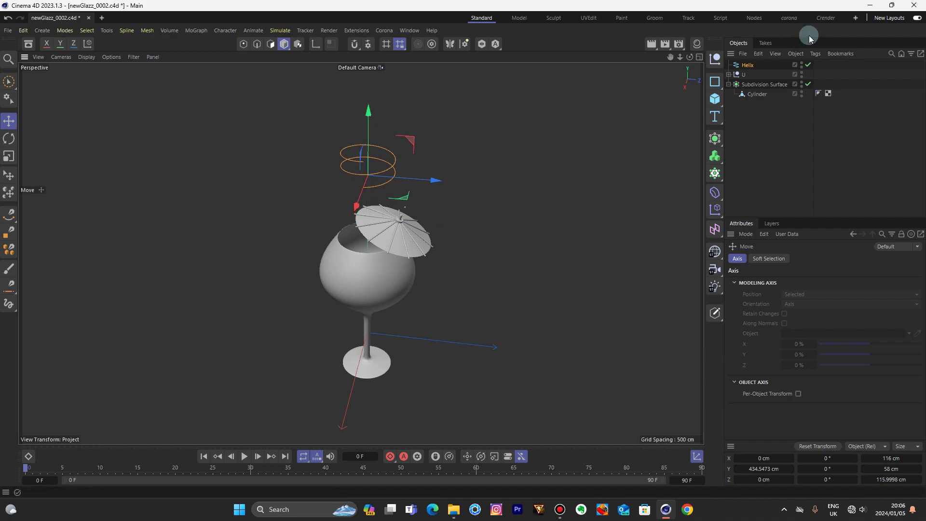
{"action": "left_click", "coordinate": [751, 66]}
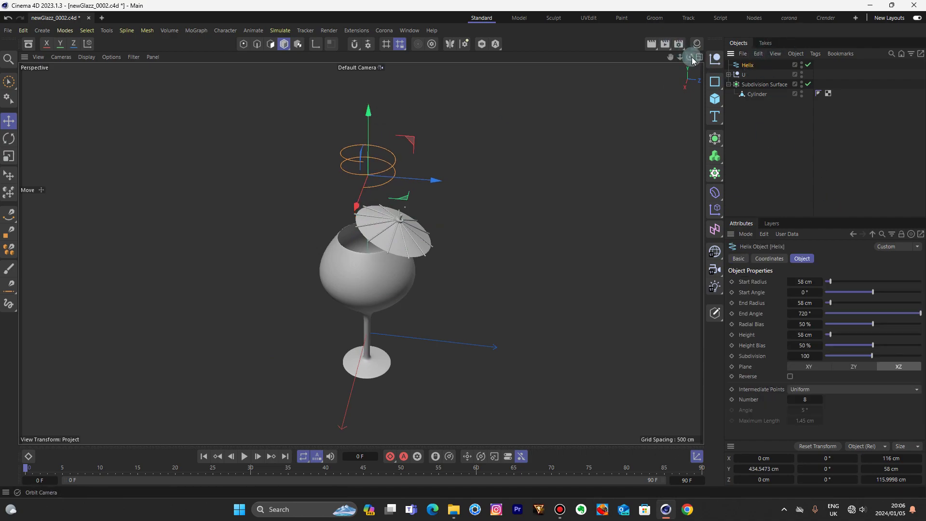
{"action": "left_click_drag", "start_coordinate": [692, 60], "coordinate": [697, 145]}
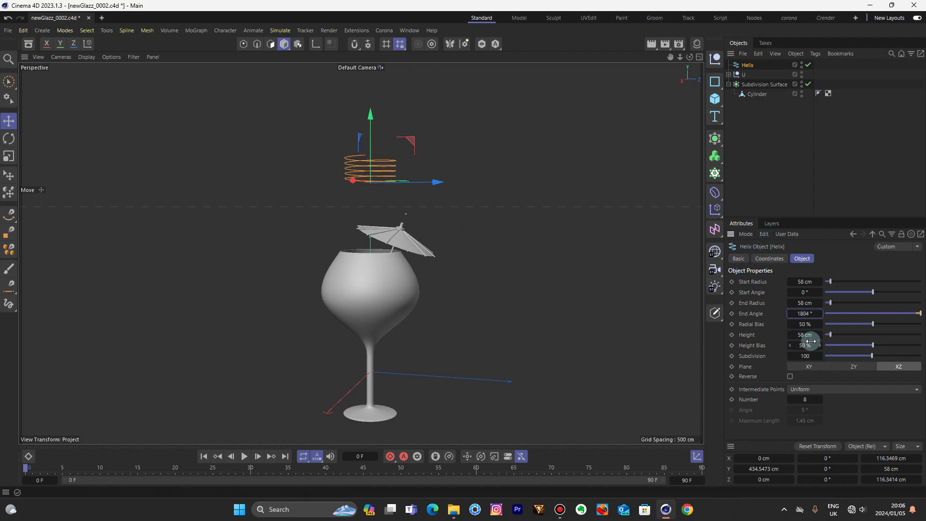
{"action": "left_click_drag", "start_coordinate": [804, 336], "coordinate": [879, 336]}
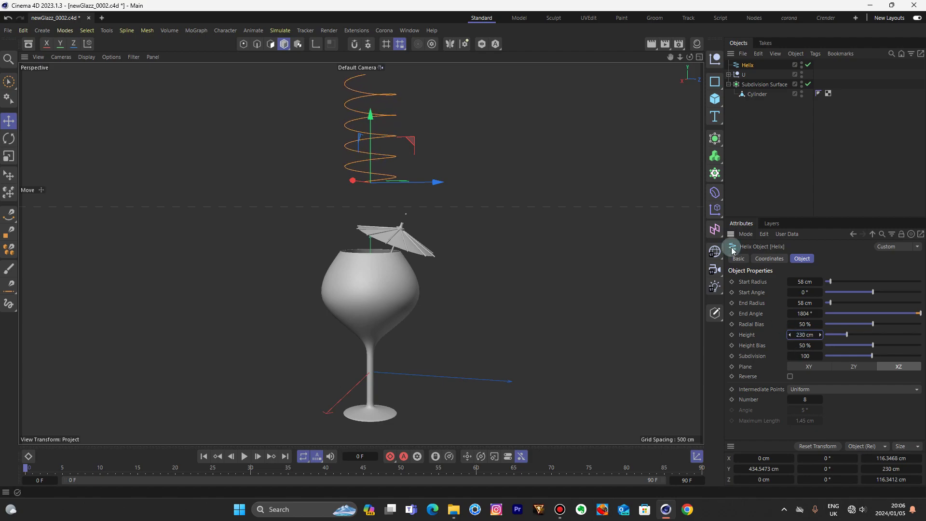
Make the helix editable and, in the Right view, extend its upper end straight up to about Y 370 cm with the Spline Pen
{"action": "key", "text": "c"}
{"action": "left_click", "coordinate": [700, 57]}
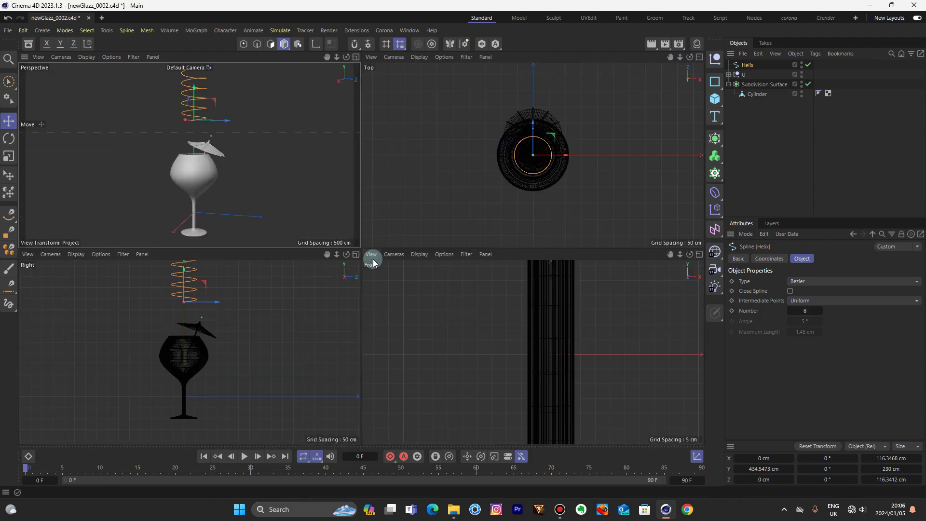
{"action": "left_click", "coordinate": [357, 254]}
{"action": "left_click_drag", "start_coordinate": [670, 58], "coordinate": [633, 238]}
{"action": "left_click", "coordinate": [245, 43]}
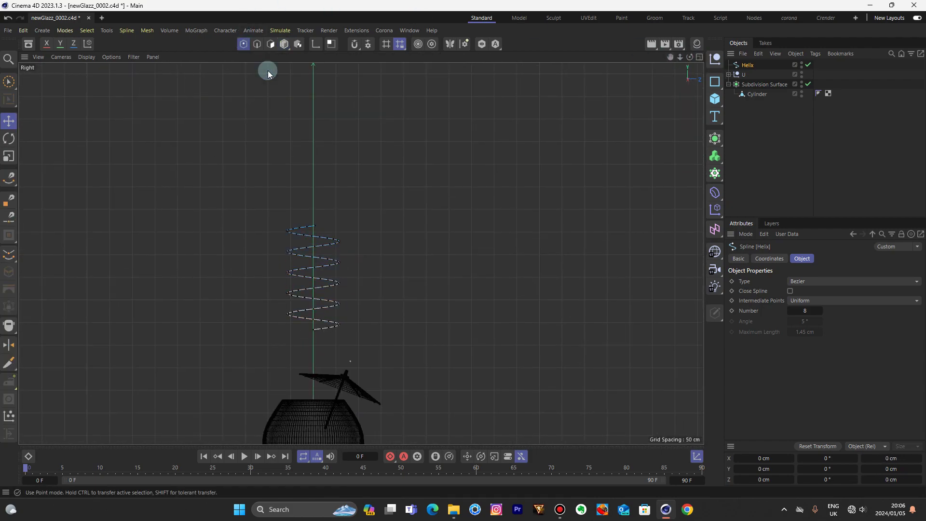
{"action": "left_click", "coordinate": [315, 226]}
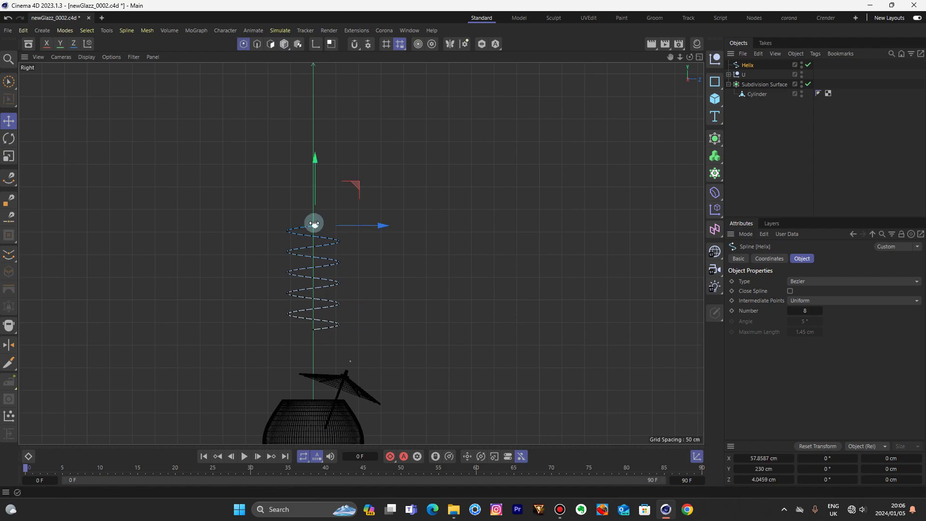
{"action": "left_click", "coordinate": [11, 179]}
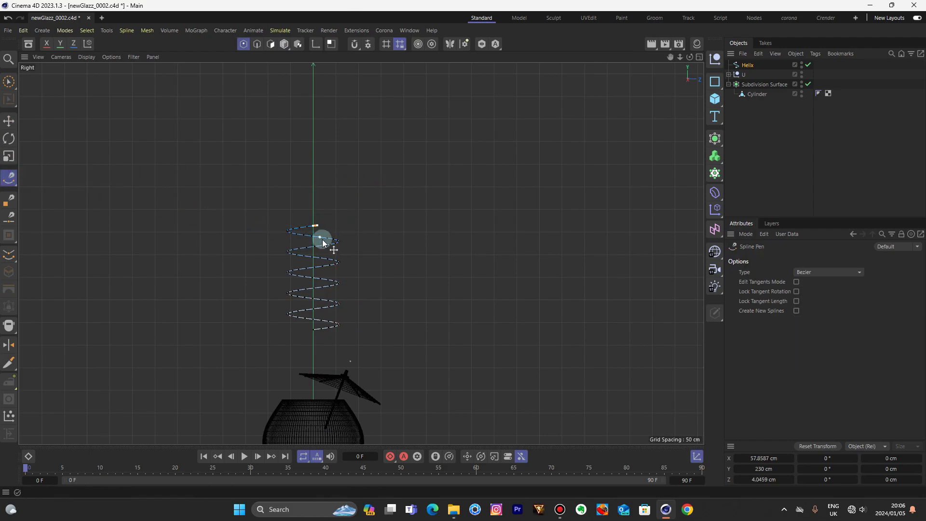
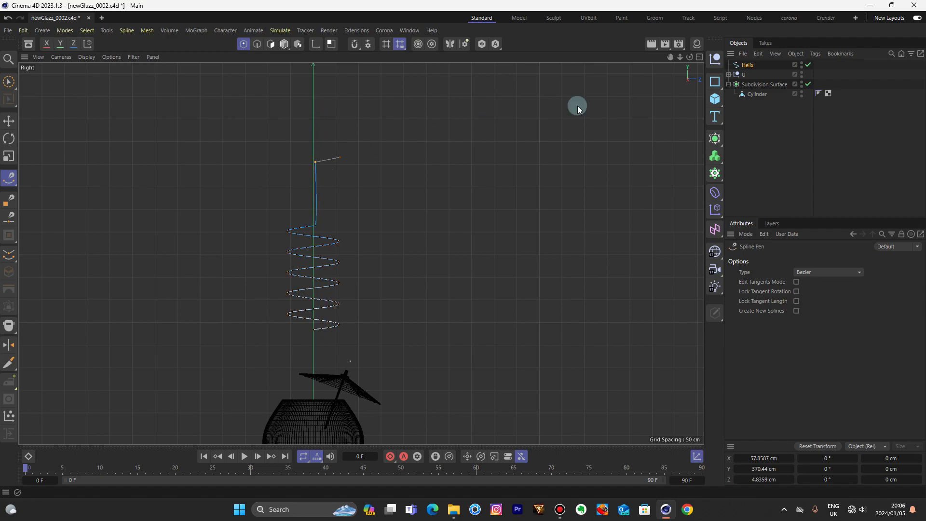
{"action": "left_click_drag", "start_coordinate": [670, 57], "coordinate": [681, 0]}
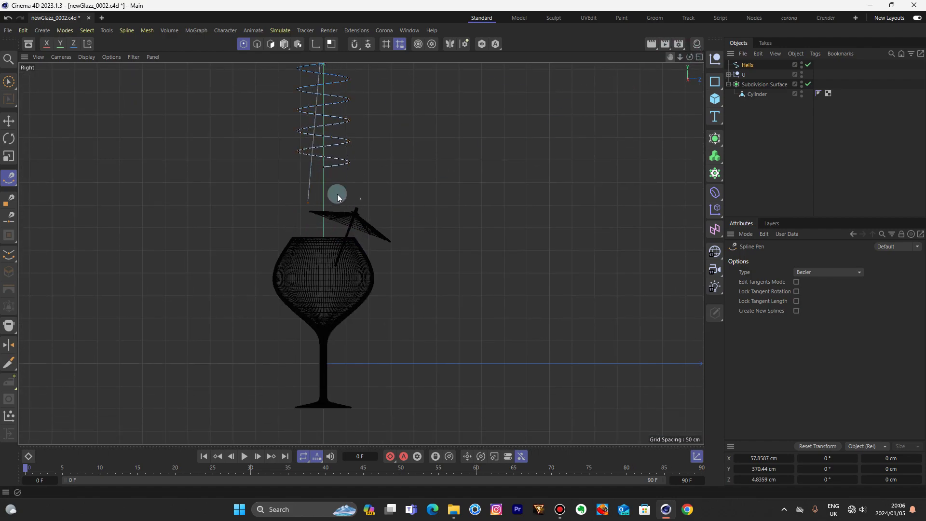
{"action": "left_click", "coordinate": [9, 121]}
{"action": "left_click", "coordinate": [9, 178]}
Select the end point at the bottom of the helix with Brush Selection
{"action": "left_click_drag", "start_coordinate": [671, 57], "coordinate": [362, 252]}
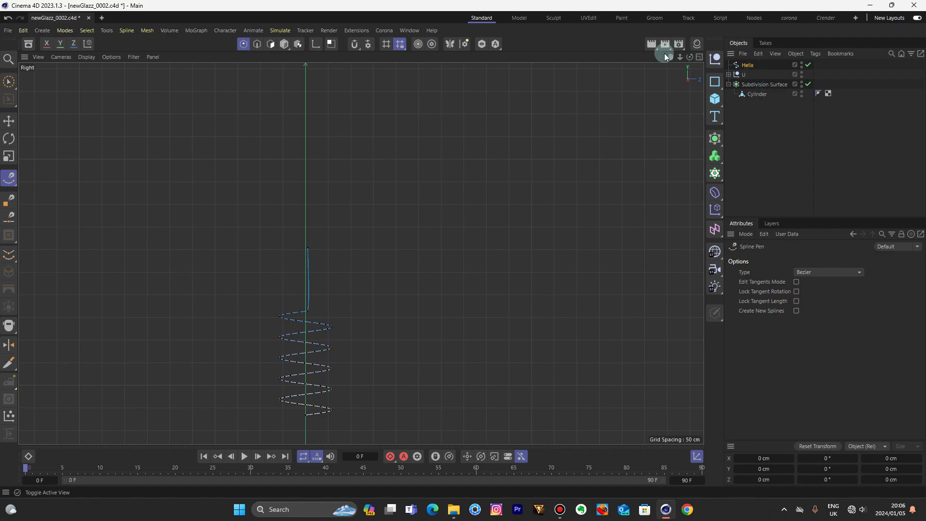
{"action": "mouse_move", "coordinate": [671, 57]}
{"action": "left_mouse_down"}
{"action": "mouse_move", "coordinate": [360, 253]}
{"action": "mouse_move", "coordinate": [671, 56]}
{"action": "left_mouse_up"}
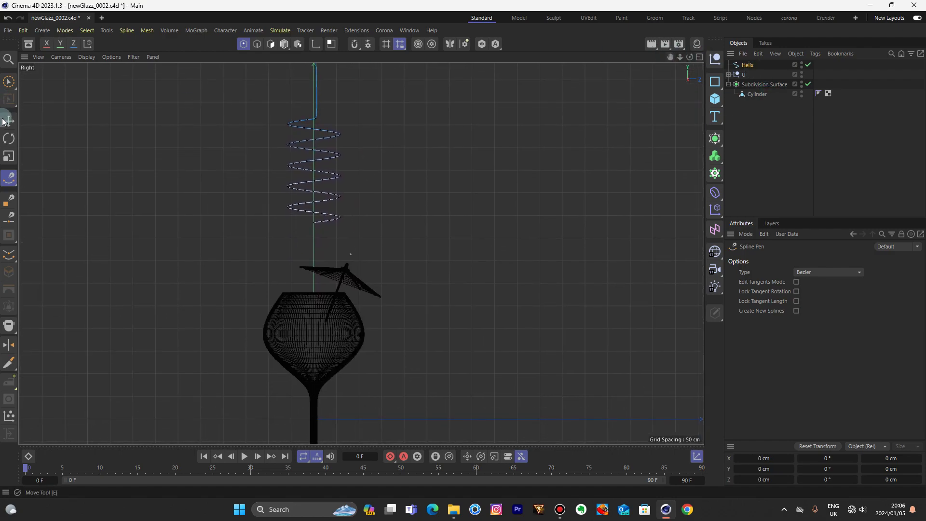
{"action": "left_click", "coordinate": [9, 80]}
{"action": "scroll", "coordinate": [300, 242], "scroll_direction": "up", "scroll_amount": 8}
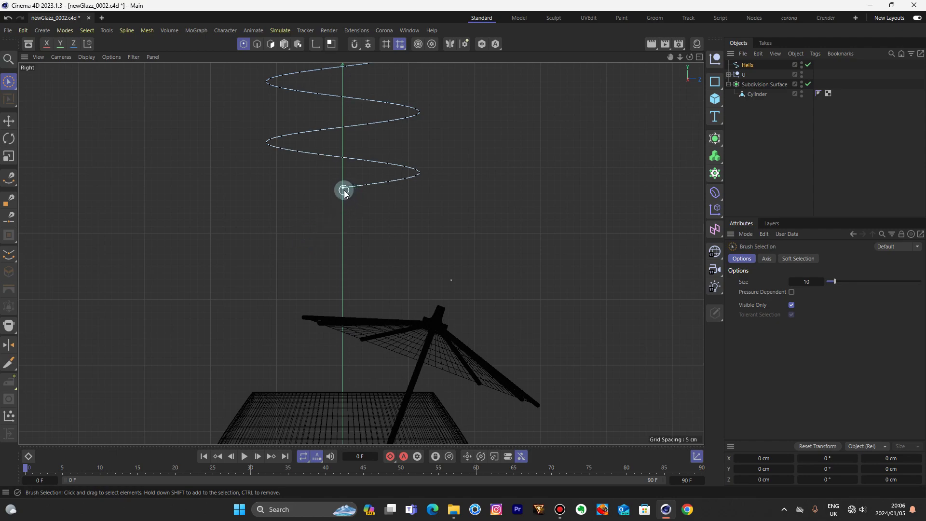
{"action": "left_click", "coordinate": [344, 191]}
{"action": "left_click", "coordinate": [8, 122]}
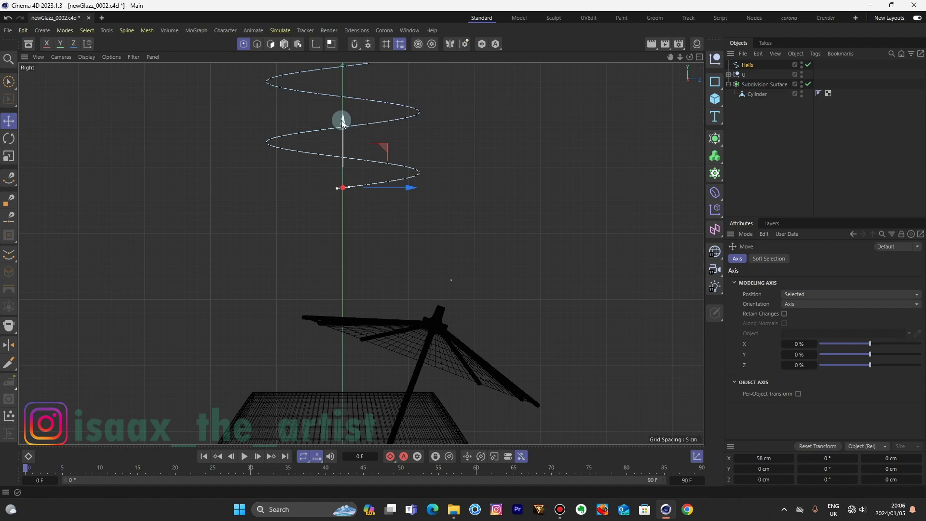
{"action": "left_click_drag", "start_coordinate": [341, 120], "coordinate": [341, 177]}
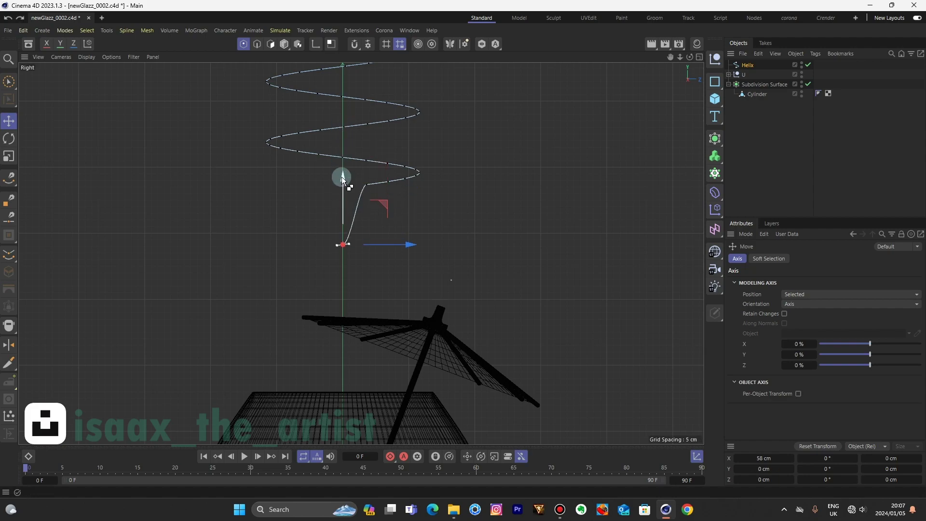
{"action": "key", "text": "ctrl+z"}
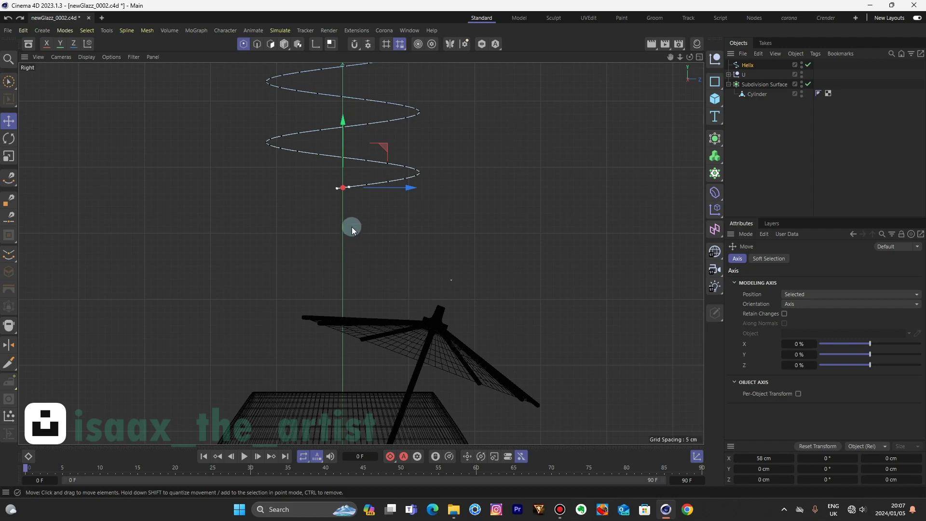
Extend the helix's lower end straight down to about Y -95 cm with the Spline Pen and return to Model mode
{"action": "left_click", "coordinate": [9, 178]}
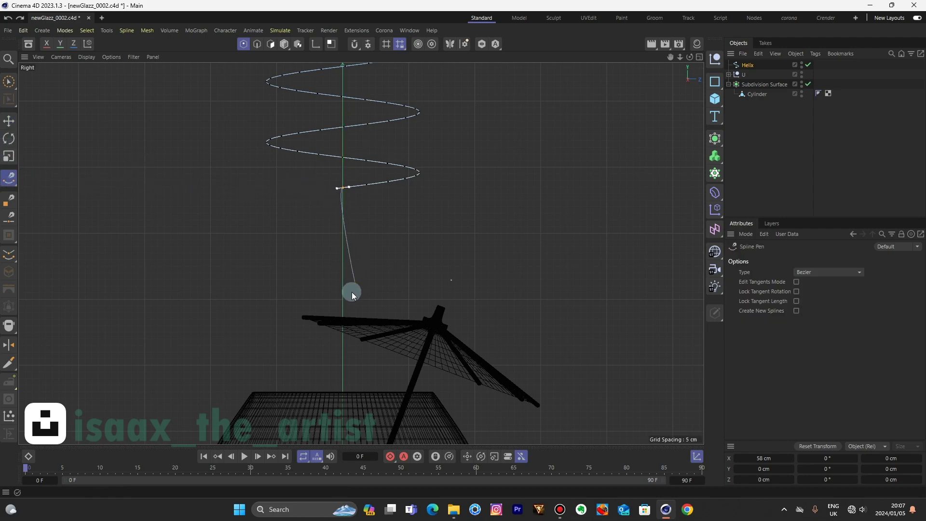
{"action": "left_click", "coordinate": [341, 314]}
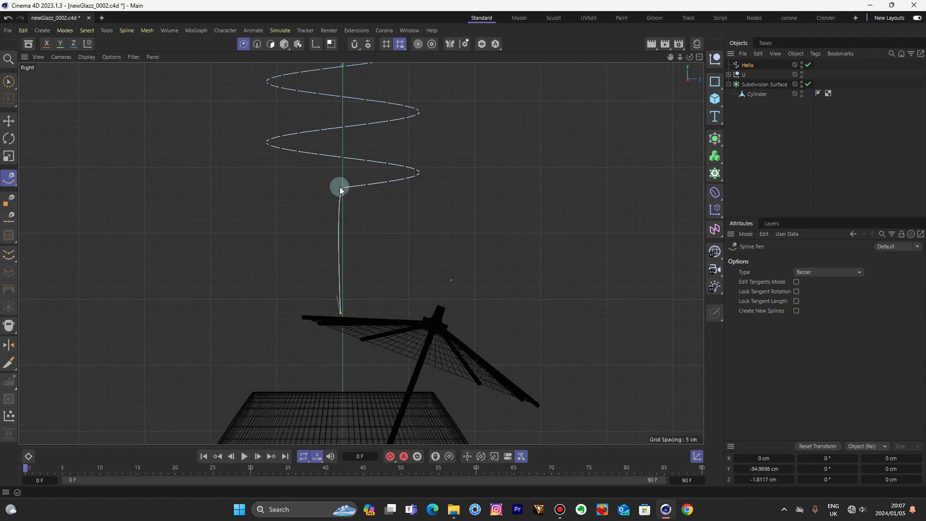
{"action": "left_click", "coordinate": [284, 44]}
{"action": "left_click", "coordinate": [9, 121]}
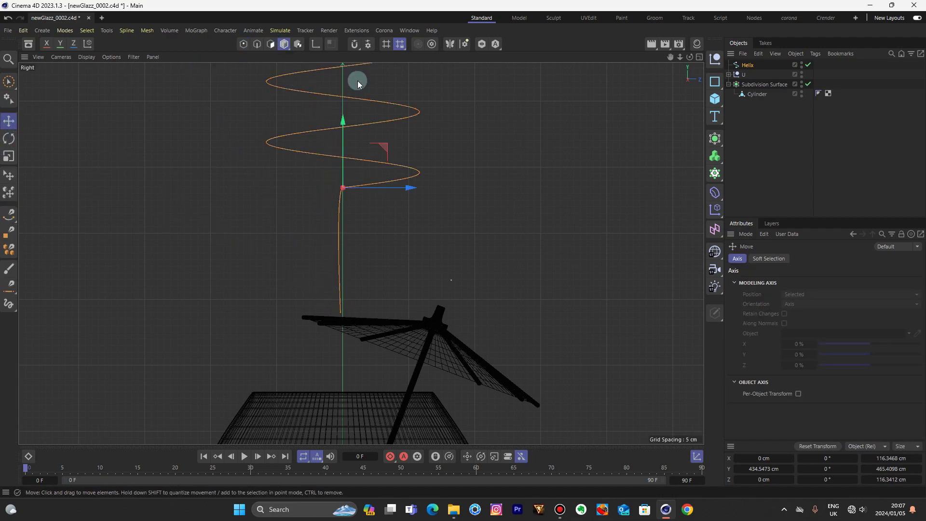
In the Perspective view, move the spline's bottom end point to about Z -7.5 cm so it sits below the helix's centre
{"action": "left_click", "coordinate": [700, 57]}
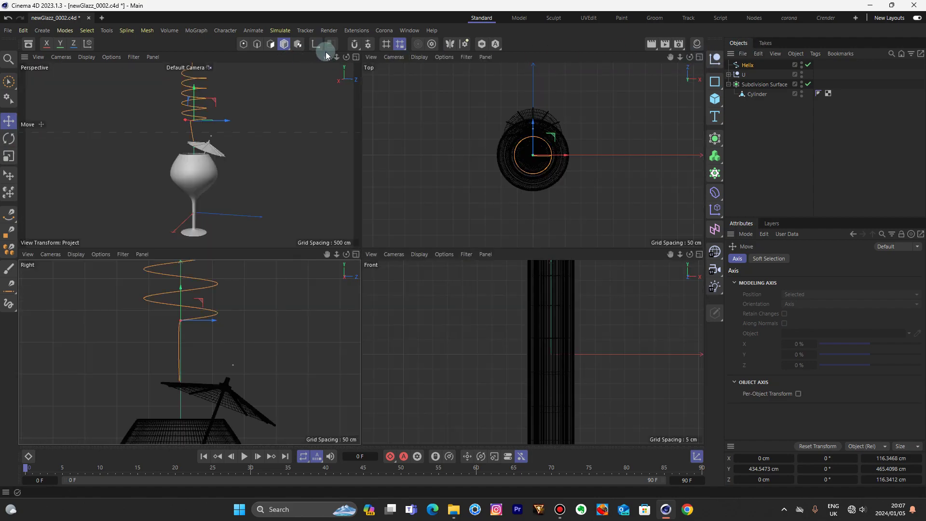
{"action": "left_click", "coordinate": [352, 56]}
{"action": "left_click_drag", "start_coordinate": [690, 57], "coordinate": [803, 79]}
{"action": "left_click", "coordinate": [9, 81]}
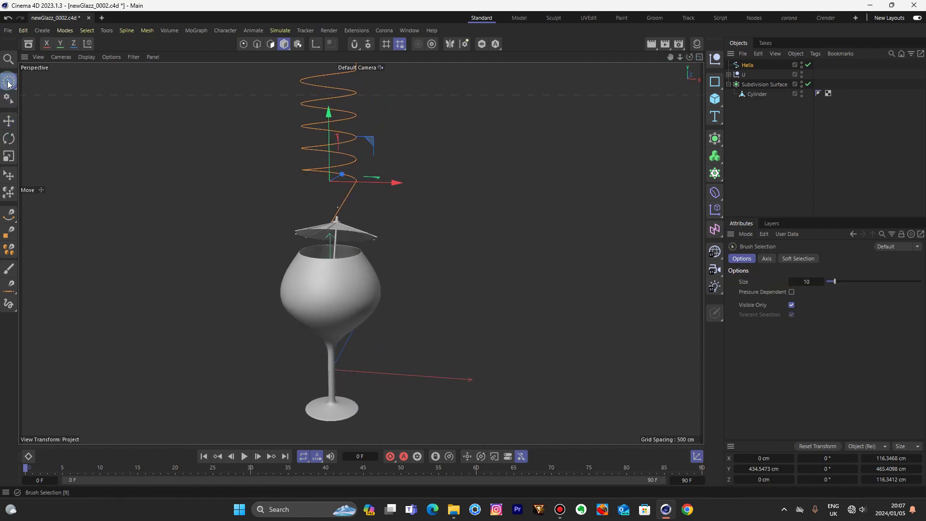
{"action": "left_click", "coordinate": [243, 44]}
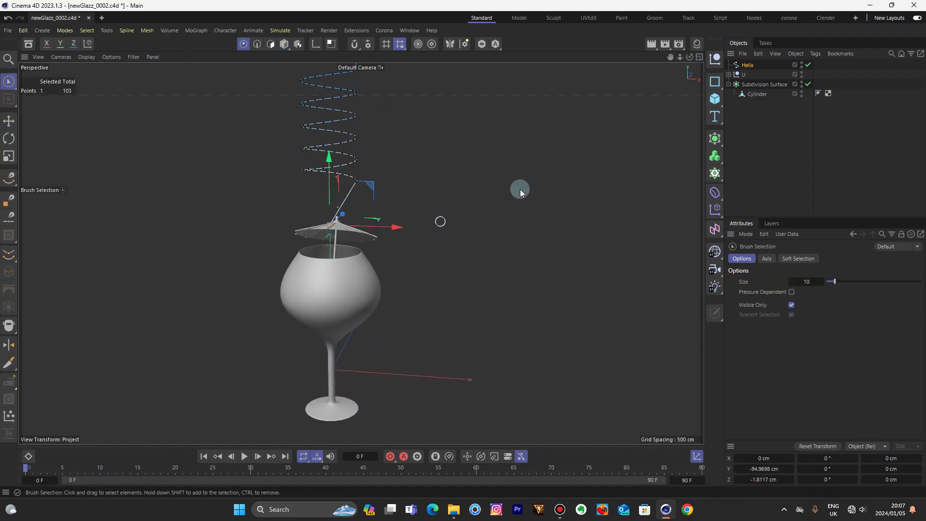
{"action": "left_click_drag", "start_coordinate": [691, 66], "coordinate": [687, 57]}
{"action": "left_click_drag", "start_coordinate": [380, 205], "coordinate": [403, 203]}
{"action": "left_click_drag", "start_coordinate": [689, 54], "coordinate": [688, 59]}
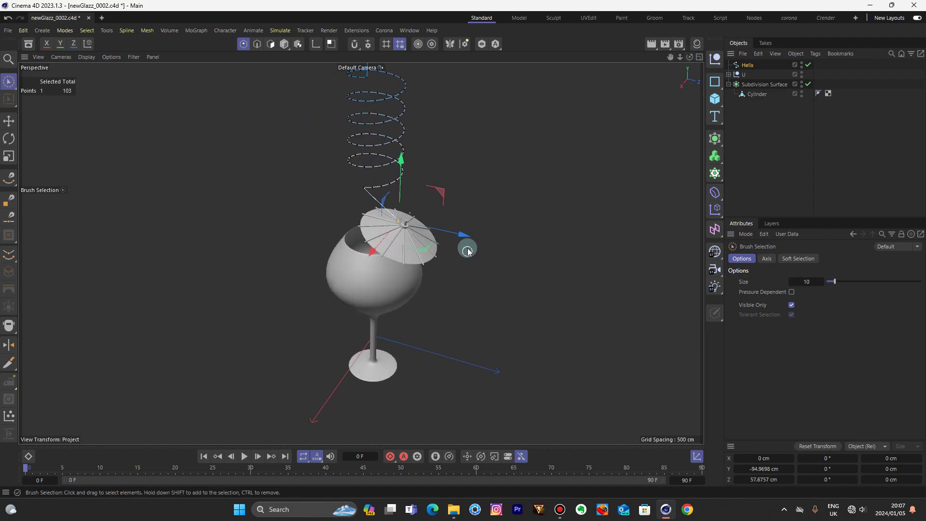
{"action": "left_click_drag", "start_coordinate": [690, 56], "coordinate": [690, 58]}
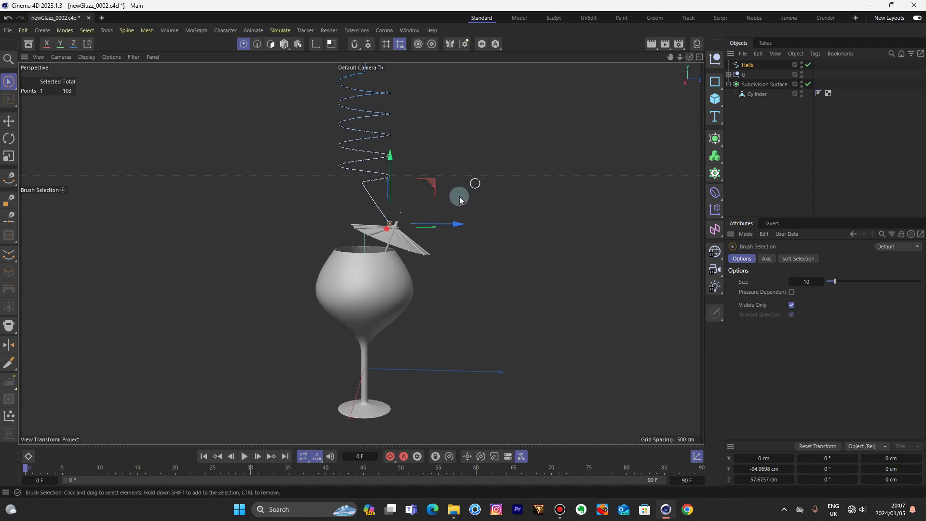
{"action": "left_click_drag", "start_coordinate": [458, 221], "coordinate": [429, 228]}
{"action": "left_click", "coordinate": [284, 45]}
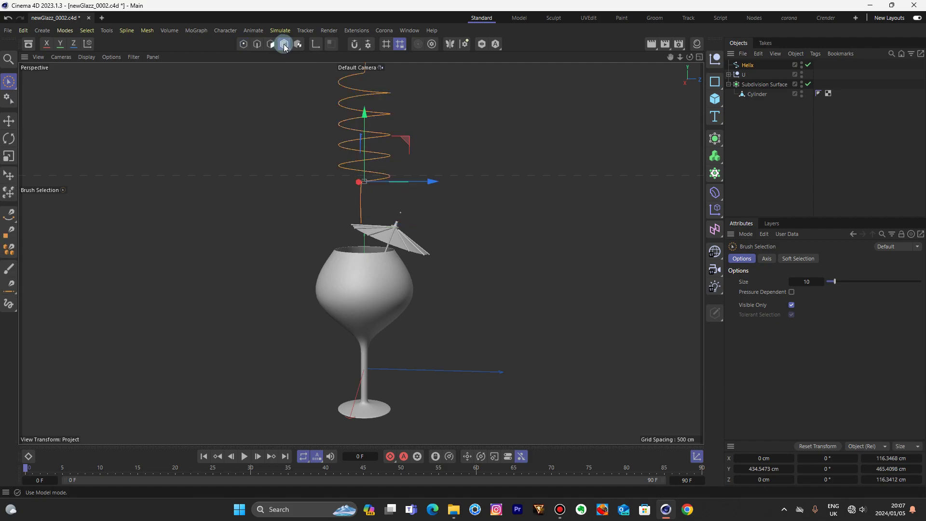
Chamfer the point where the upper straight section meets the helix with a radius of about 16 cm
{"action": "left_click_drag", "start_coordinate": [669, 56], "coordinate": [686, 168]}
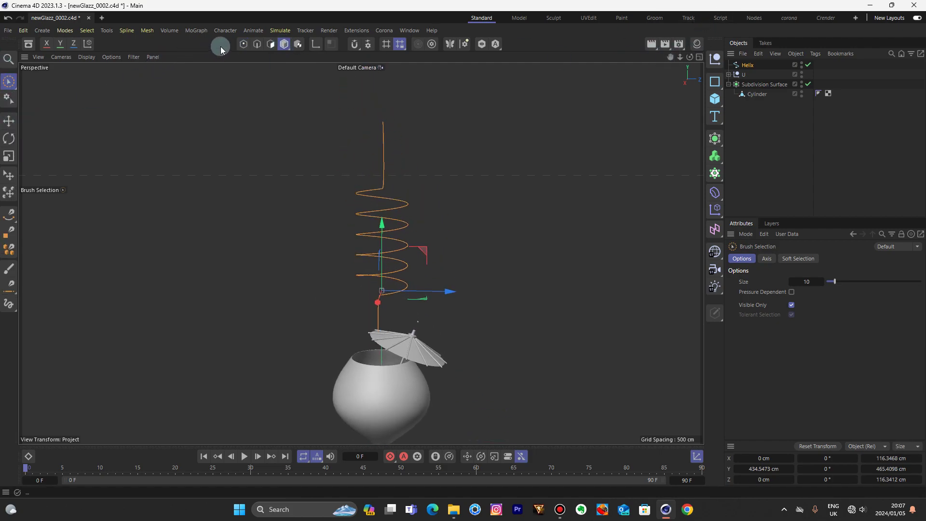
{"action": "left_click", "coordinate": [244, 43]}
{"action": "scroll", "coordinate": [397, 196], "scroll_direction": "up", "scroll_amount": 8}
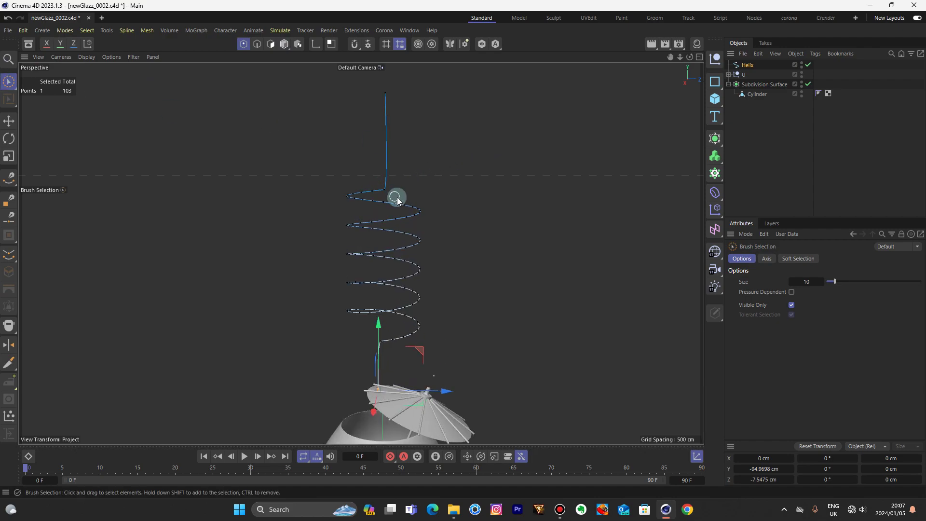
{"action": "scroll", "coordinate": [374, 185], "scroll_direction": "up", "scroll_amount": 3}
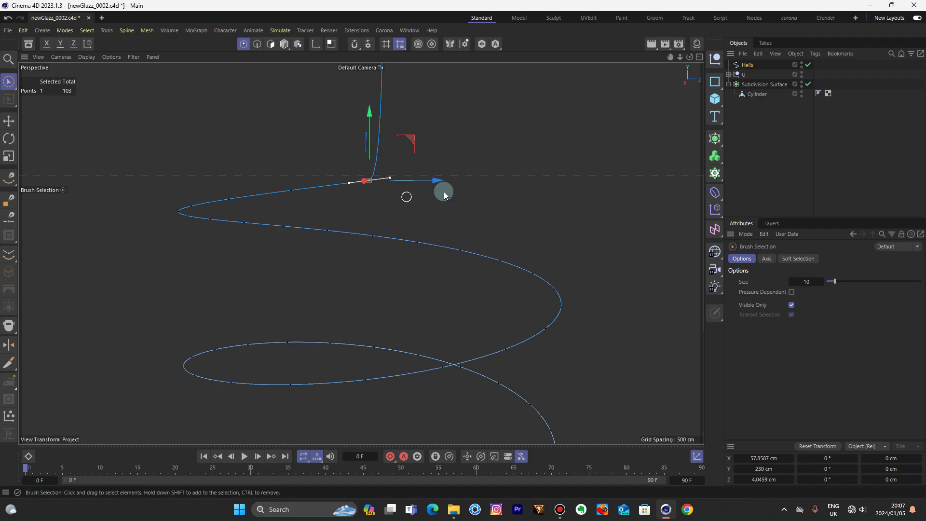
{"action": "right_click", "coordinate": [492, 135]}
{"action": "left_click", "coordinate": [510, 144]}
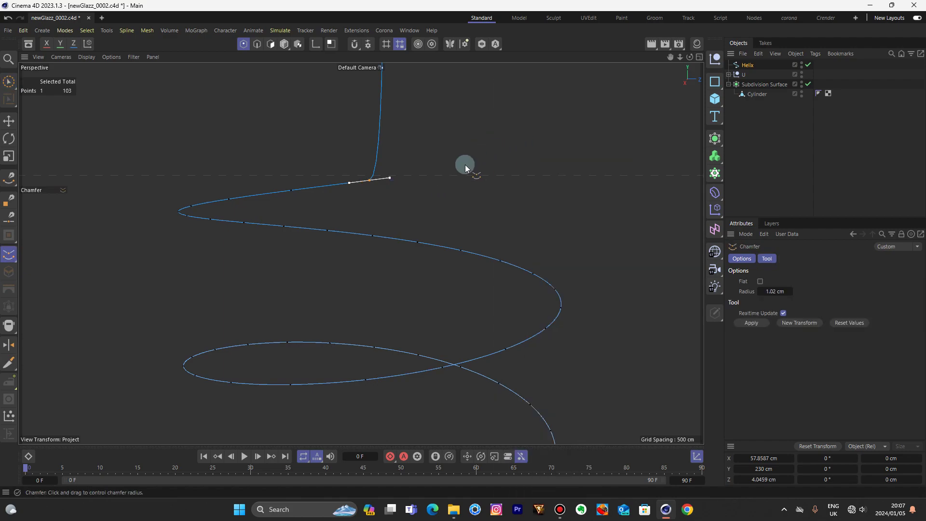
{"action": "left_click_drag", "start_coordinate": [510, 144], "coordinate": [550, 143]}
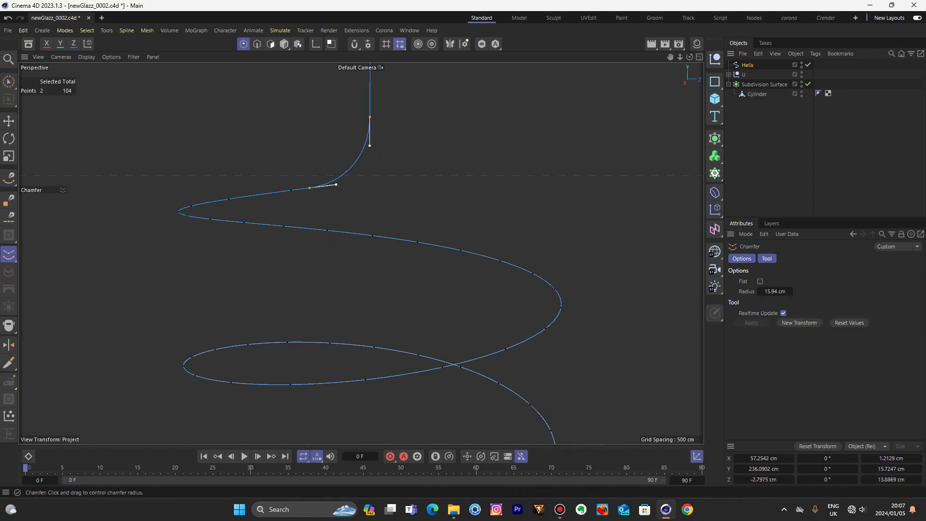
Chamfer the point where the lower straight section meets the helix with a radius of about 16.9 cm, then return to Model mode
{"action": "mouse_move", "coordinate": [680, 56]}
{"action": "left_mouse_down"}
{"action": "mouse_move", "coordinate": [653, 68]}
{"action": "mouse_move", "coordinate": [670, 57]}
{"action": "mouse_move", "coordinate": [661, 5]}
{"action": "mouse_move", "coordinate": [669, 204]}
{"action": "left_mouse_up"}
{"action": "left_click", "coordinate": [9, 86]}
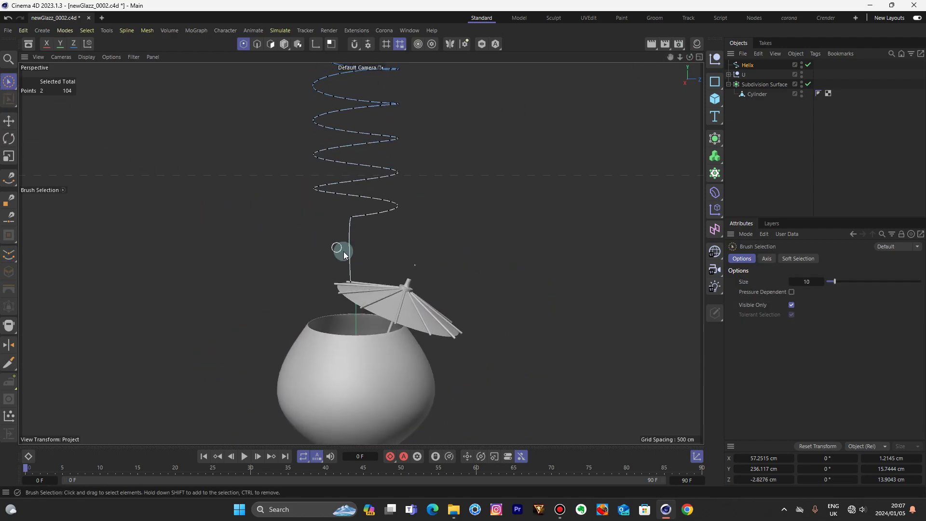
{"action": "left_click", "coordinate": [355, 221]}
{"action": "right_click", "coordinate": [402, 237]}
{"action": "left_click", "coordinate": [346, 215]}
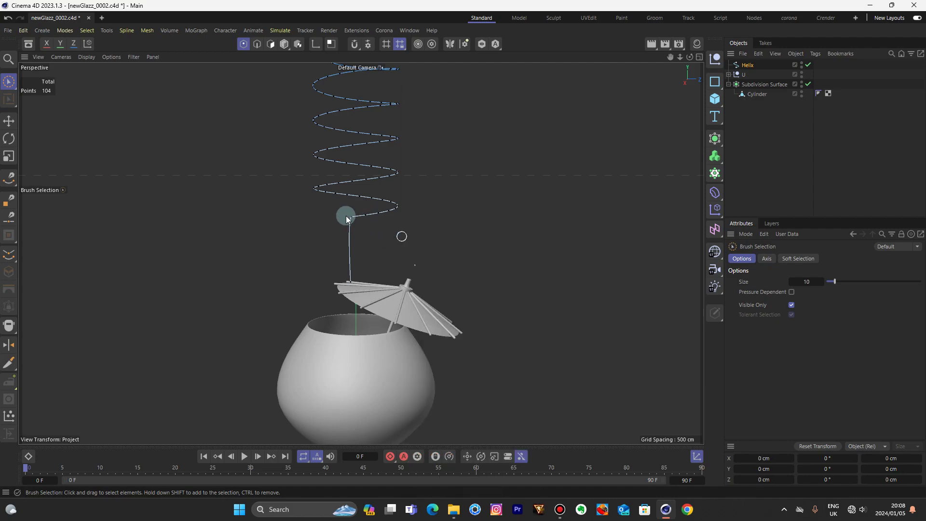
{"action": "left_click", "coordinate": [354, 218]}
{"action": "right_click", "coordinate": [467, 207]}
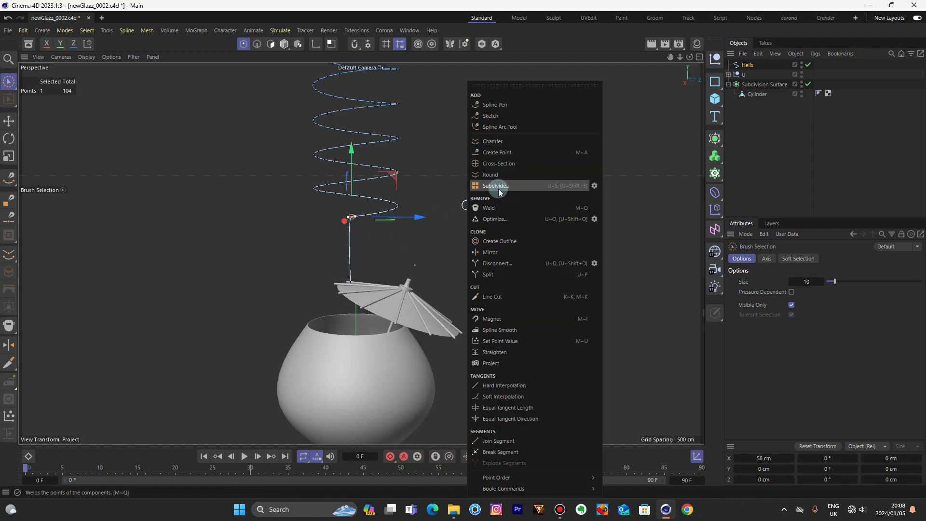
{"action": "left_click", "coordinate": [486, 144]}
{"action": "scroll", "coordinate": [379, 214], "scroll_direction": "up", "scroll_amount": 5}
{"action": "left_click_drag", "start_coordinate": [356, 256], "coordinate": [359, 256]}
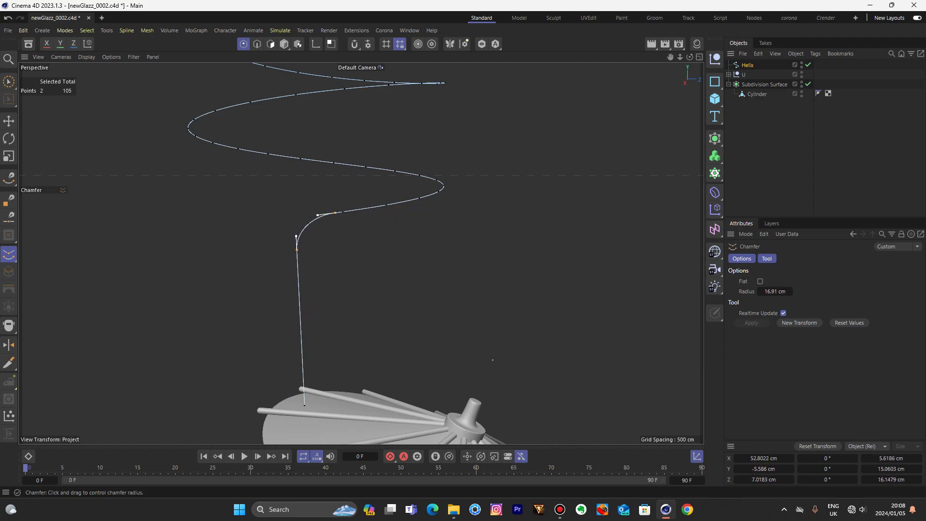
{"action": "left_click", "coordinate": [285, 44]}
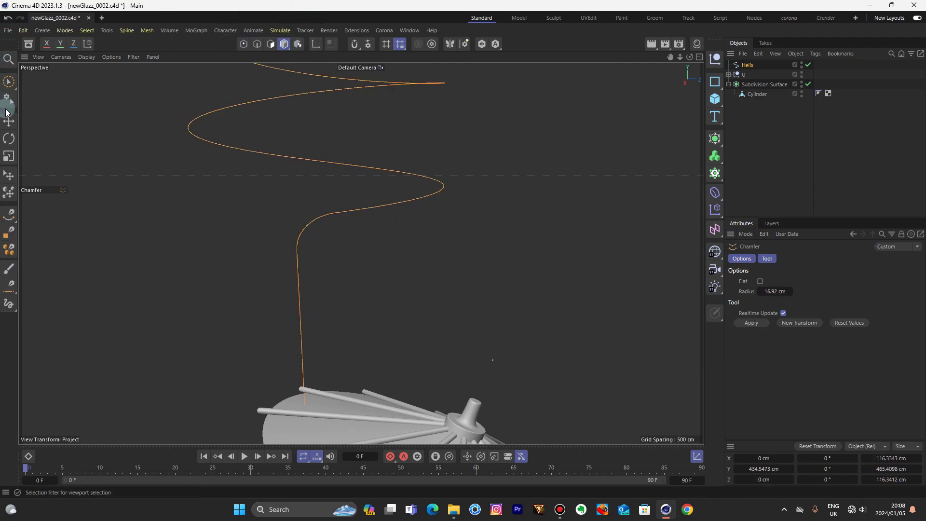
Copy the umbrella's Sweep out of the U group, delete the copy's Cone.Spline, and nest the Helix spline in it as the path
{"action": "left_click", "coordinate": [730, 75]}
{"action": "left_click", "coordinate": [749, 94]}
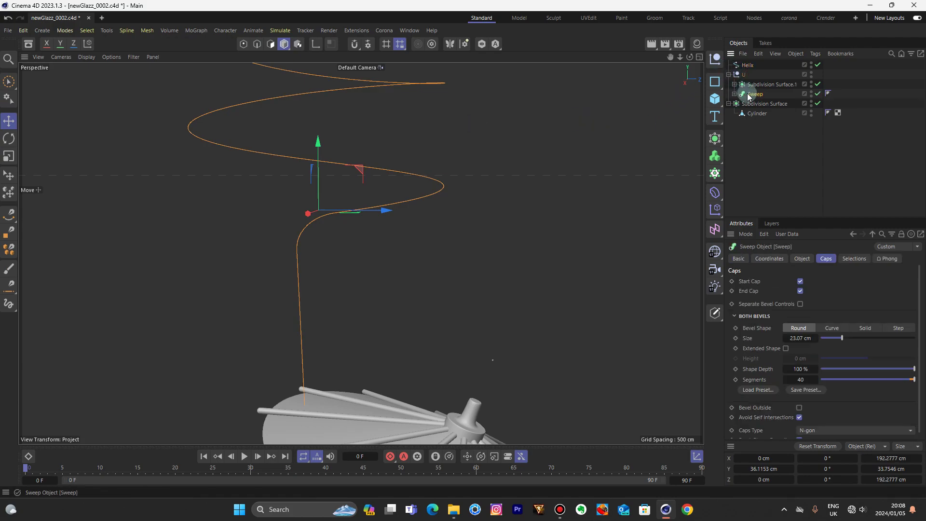
{"action": "left_click_drag", "start_coordinate": [750, 95], "coordinate": [741, 75], "text": "ctrl"}
{"action": "left_click", "coordinate": [729, 64]}
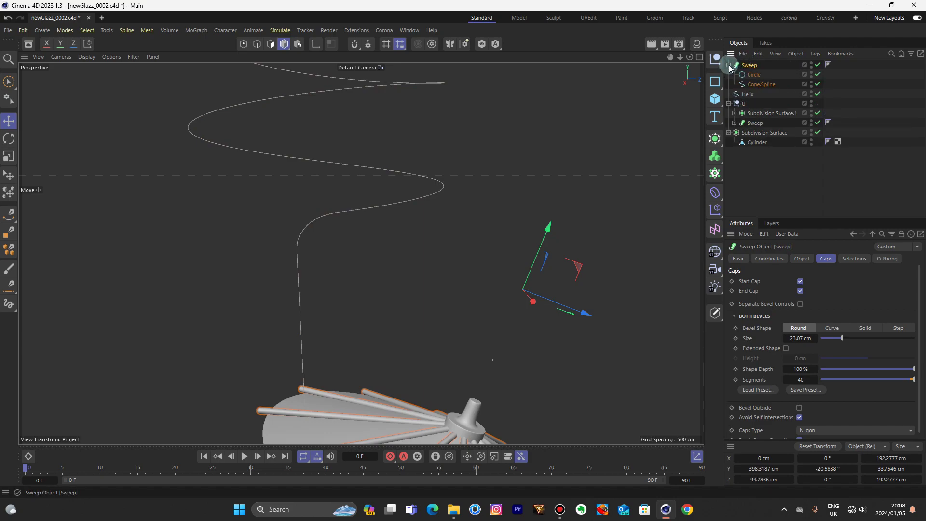
{"action": "left_click", "coordinate": [762, 85]}
{"action": "key", "text": "Delete"}
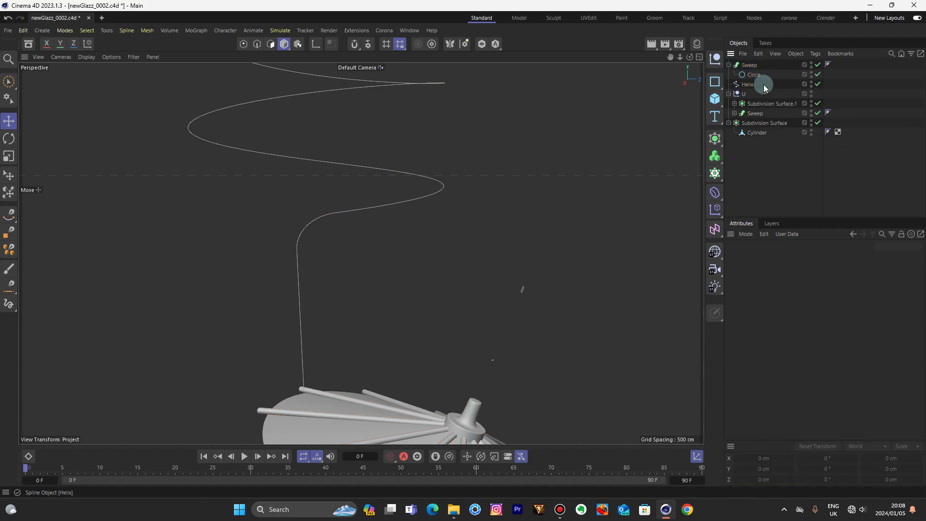
{"action": "left_click_drag", "start_coordinate": [750, 88], "coordinate": [755, 81]}
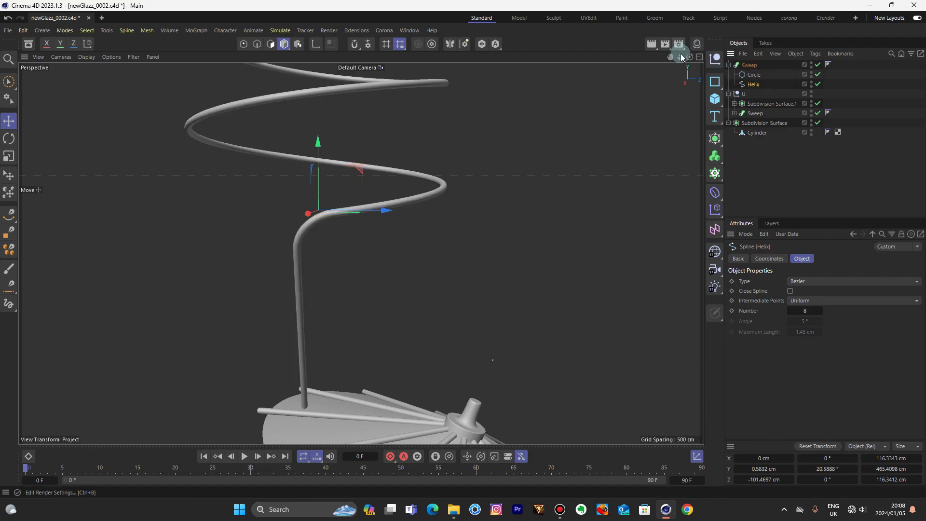
Scale the whole spiral Sweep down uniformly to about 297 cm in Y
{"action": "left_click_drag", "start_coordinate": [681, 54], "coordinate": [681, 54]}
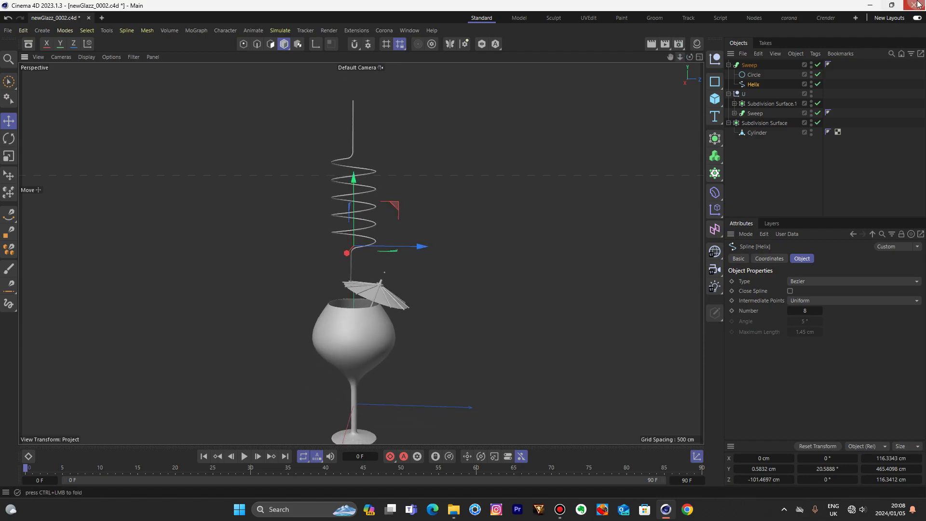
{"action": "left_click", "coordinate": [728, 64]}
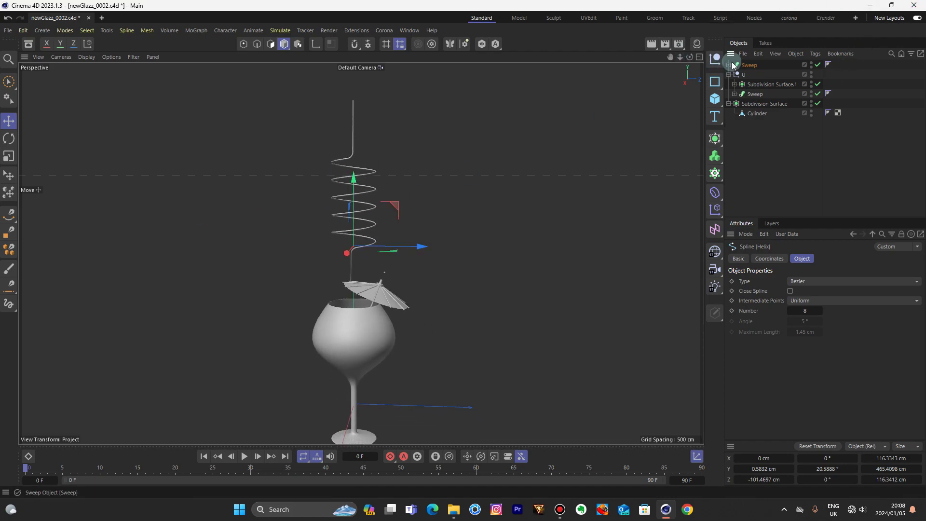
{"action": "left_click", "coordinate": [743, 64]}
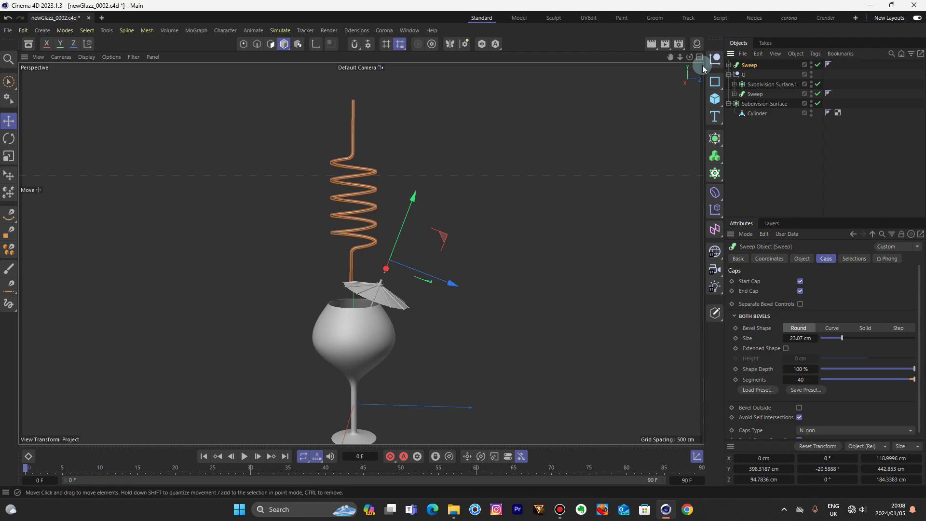
{"action": "left_click", "coordinate": [5, 159]}
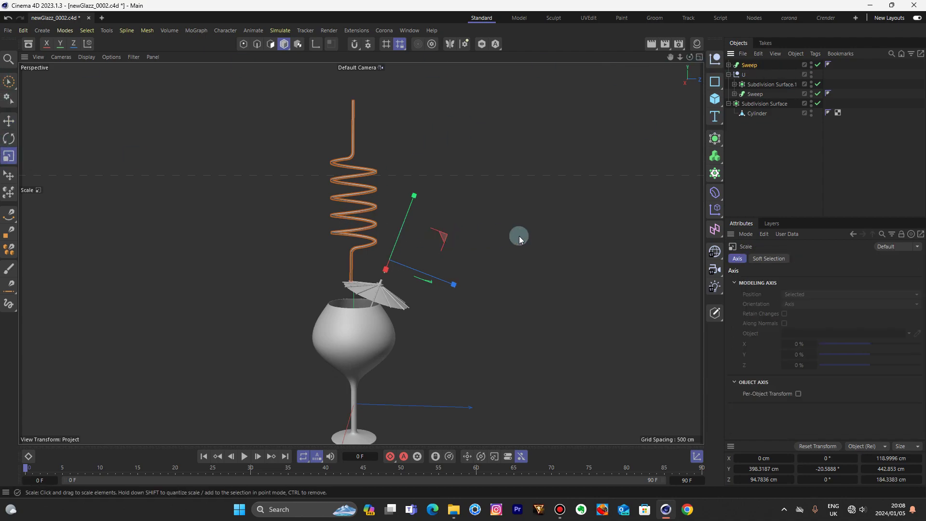
{"action": "left_click_drag", "start_coordinate": [566, 203], "coordinate": [389, 232]}
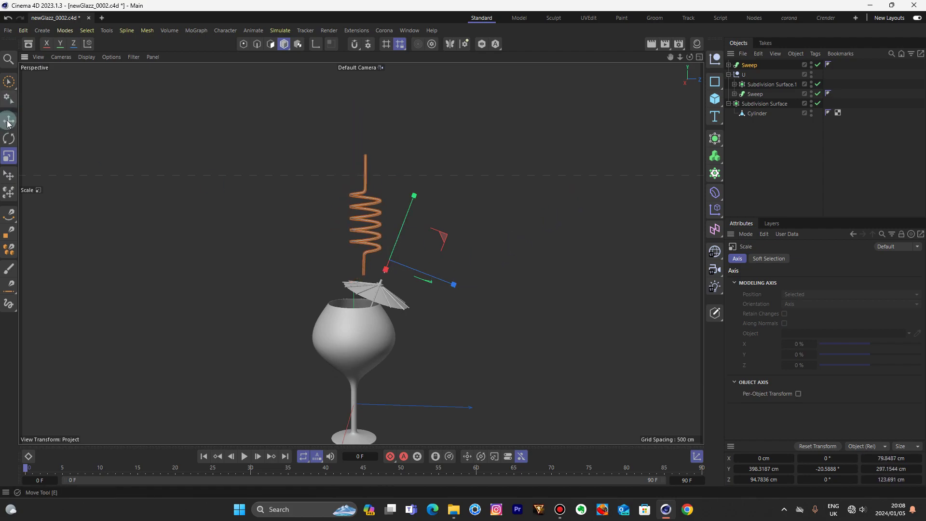
Add a Null object and nest the spiral Sweep inside it
{"action": "left_click", "coordinate": [670, 82]}
{"action": "left_click", "coordinate": [716, 59]}
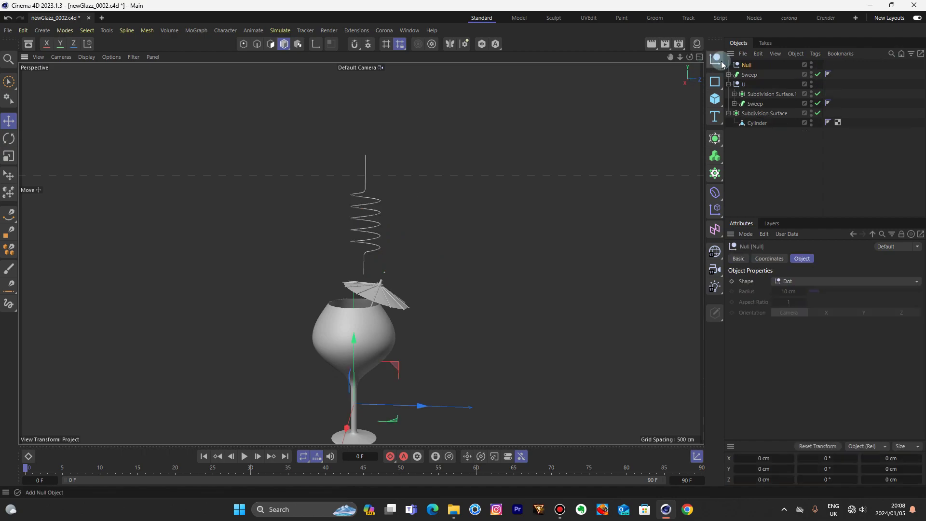
{"action": "left_click", "coordinate": [748, 73]}
{"action": "left_click_drag", "start_coordinate": [748, 73], "coordinate": [748, 65]}
{"action": "left_click", "coordinate": [748, 65]}
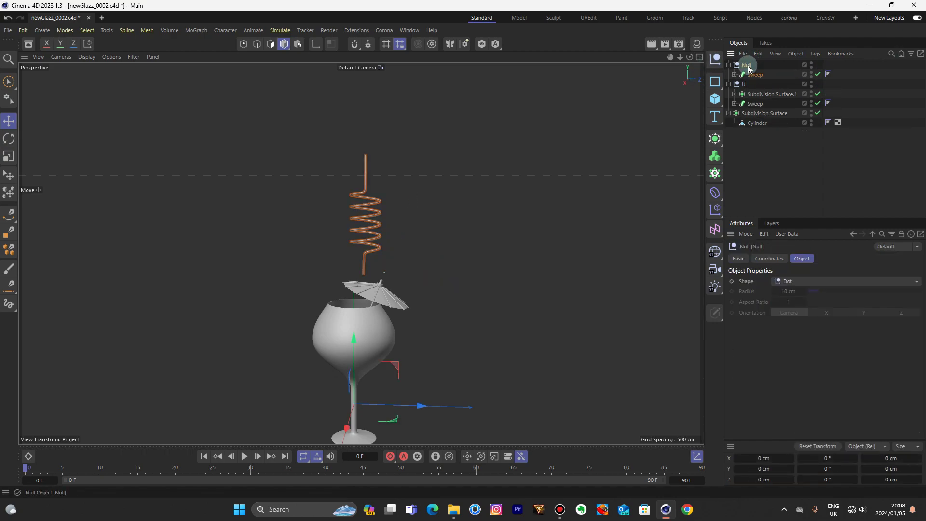
Move only the Null's axis to about Y 488.5 cm, Z 43 cm, near the middle of the spiral
{"action": "left_click", "coordinate": [316, 46]}
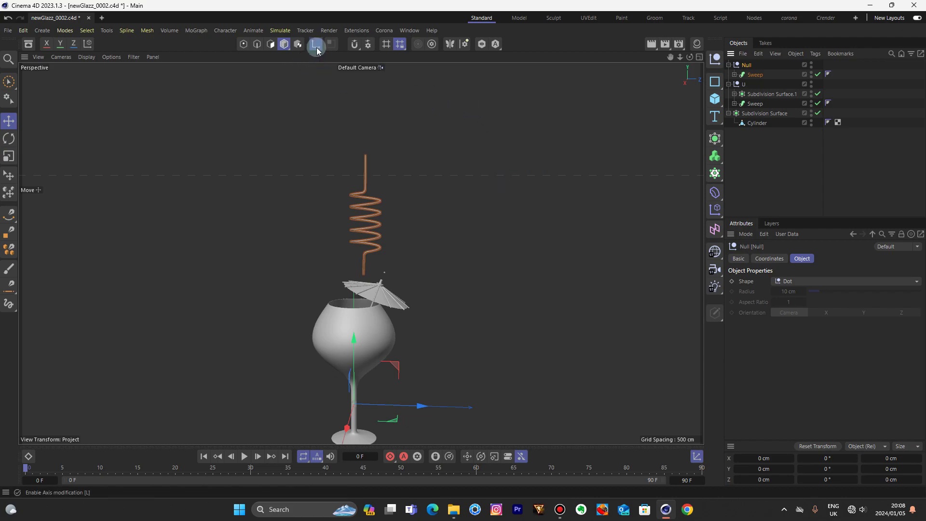
{"action": "left_click_drag", "start_coordinate": [355, 339], "coordinate": [377, 163]}
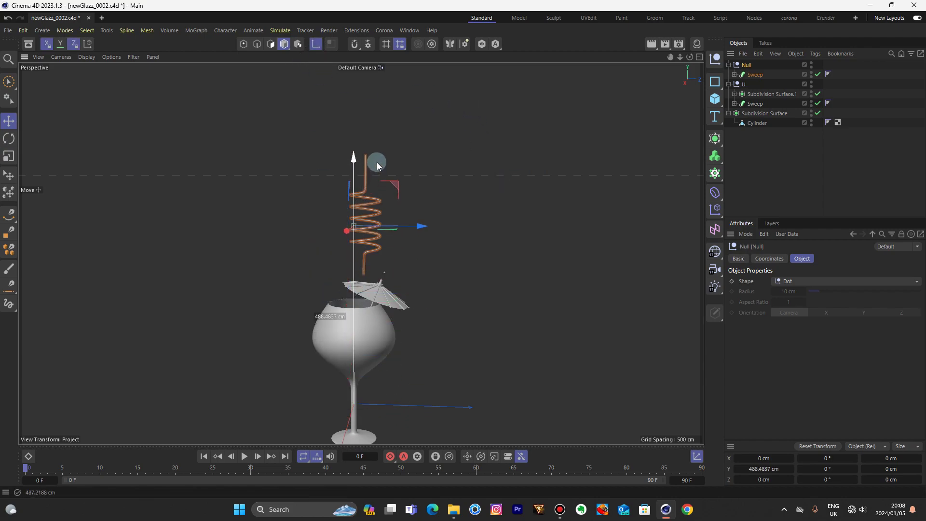
{"action": "left_click_drag", "start_coordinate": [421, 222], "coordinate": [439, 227]}
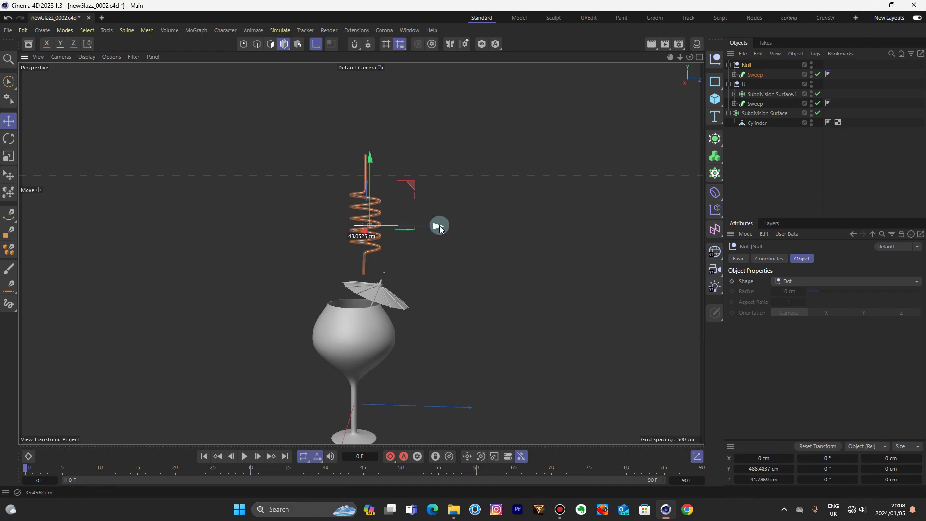
{"action": "left_click", "coordinate": [317, 44]}
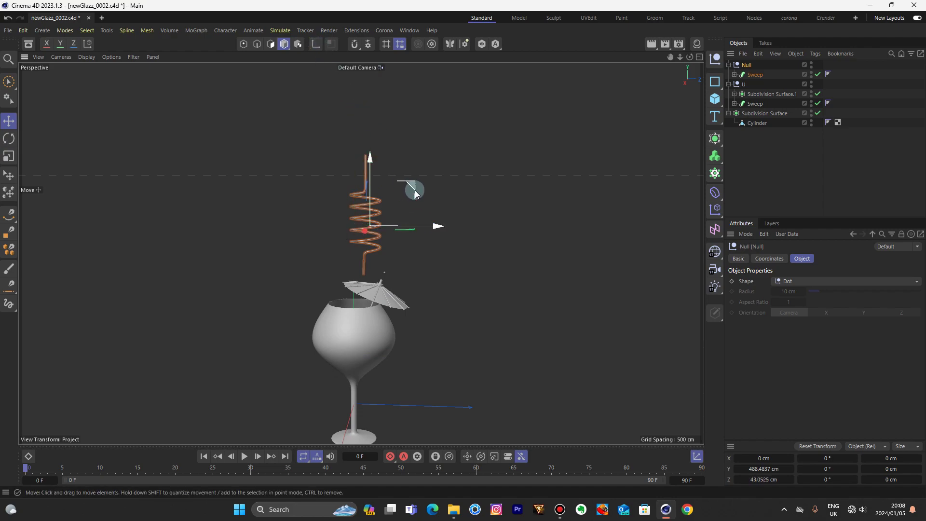
Lower the spiral's Null into the glass opening at about X 15 cm, Y 370.8 cm, Z -18.6 cm
{"action": "left_click_drag", "start_coordinate": [375, 160], "coordinate": [373, 202]}
{"action": "mouse_move", "coordinate": [690, 56]}
{"action": "left_mouse_down"}
{"action": "mouse_move", "coordinate": [670, 68]}
{"action": "mouse_move", "coordinate": [672, 111]}
{"action": "mouse_move", "coordinate": [691, 57]}
{"action": "left_mouse_up"}
{"action": "left_click_drag", "start_coordinate": [437, 270], "coordinate": [424, 270]}
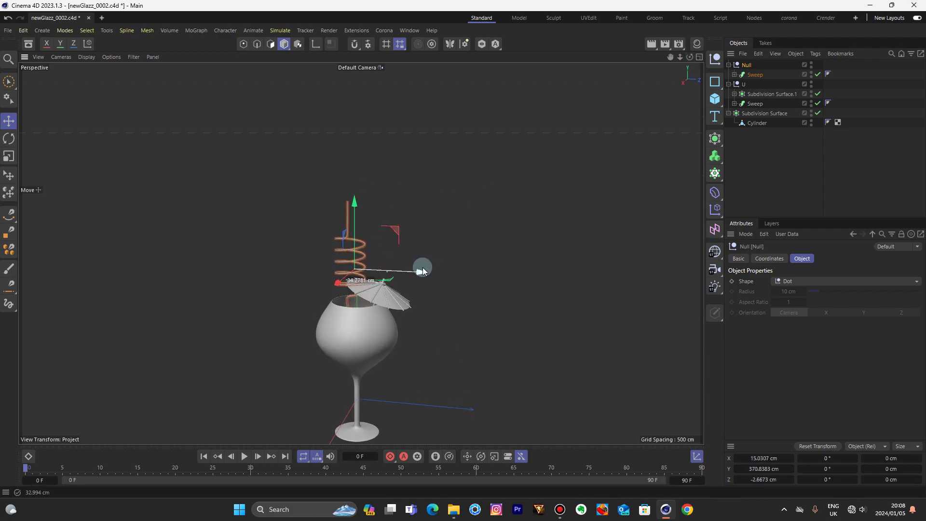
{"action": "scroll", "coordinate": [351, 311], "scroll_direction": "up", "scroll_amount": 5}
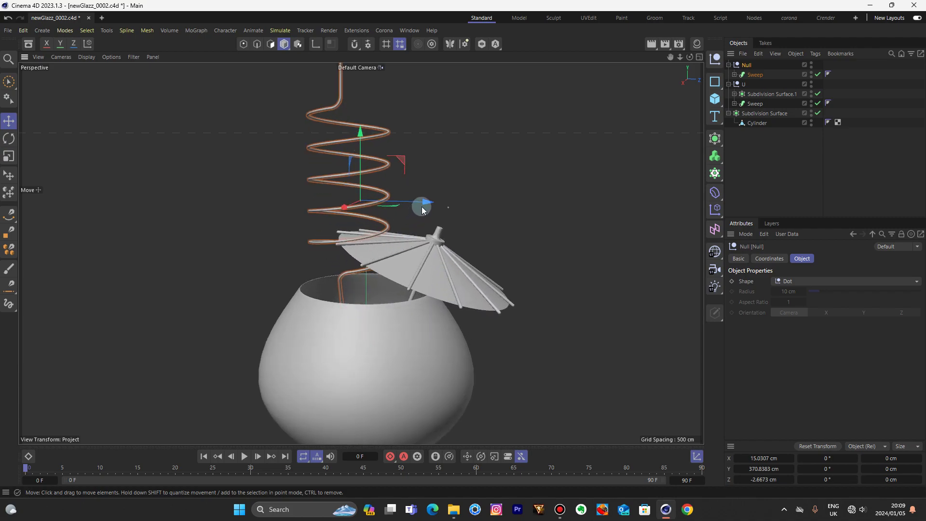
{"action": "left_click_drag", "start_coordinate": [422, 209], "coordinate": [405, 203]}
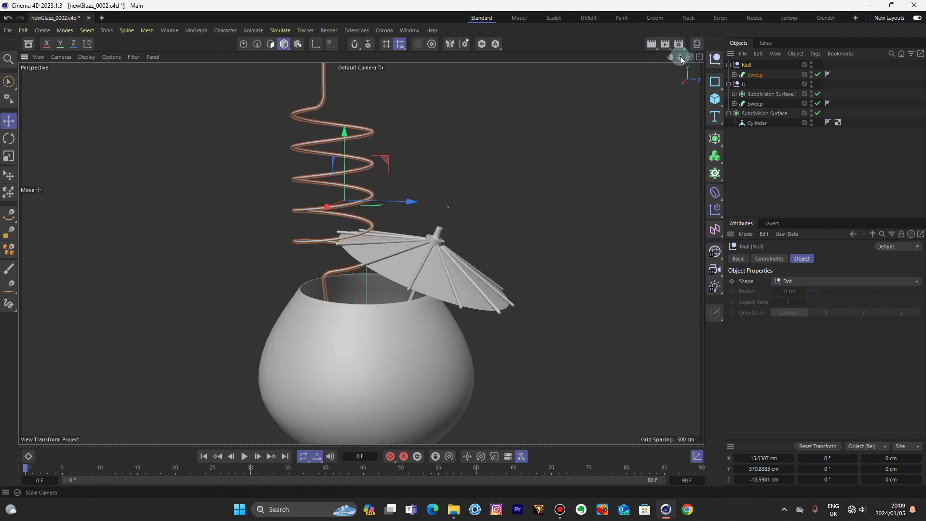
Thicken the spiral by scaling its Circle profile up to about 12.2 cm across
{"action": "left_click_drag", "start_coordinate": [680, 57], "coordinate": [688, 64]}
{"action": "left_click", "coordinate": [735, 74]}
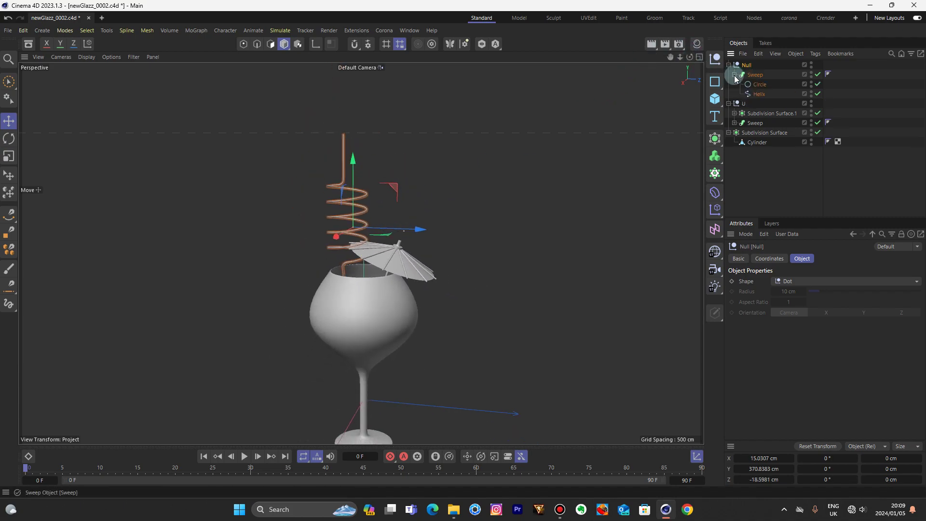
{"action": "left_click", "coordinate": [759, 85]}
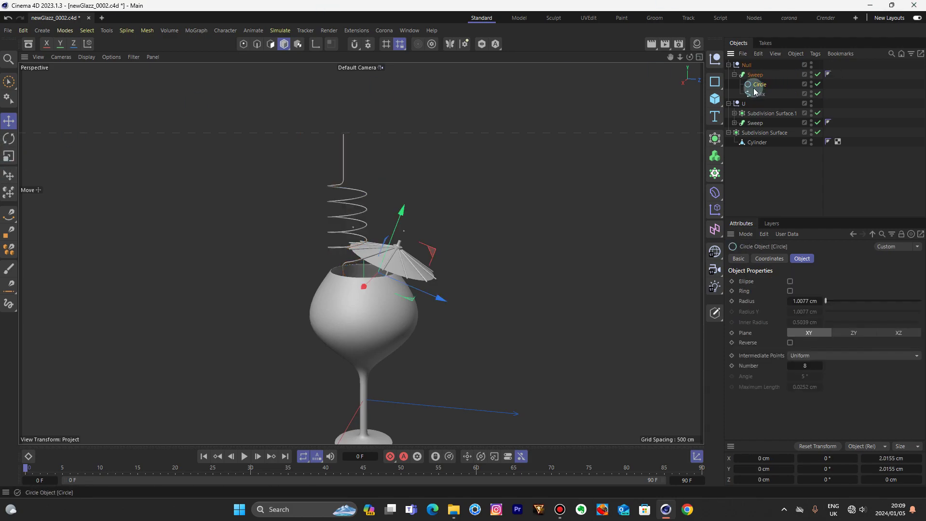
{"action": "left_click", "coordinate": [9, 155]}
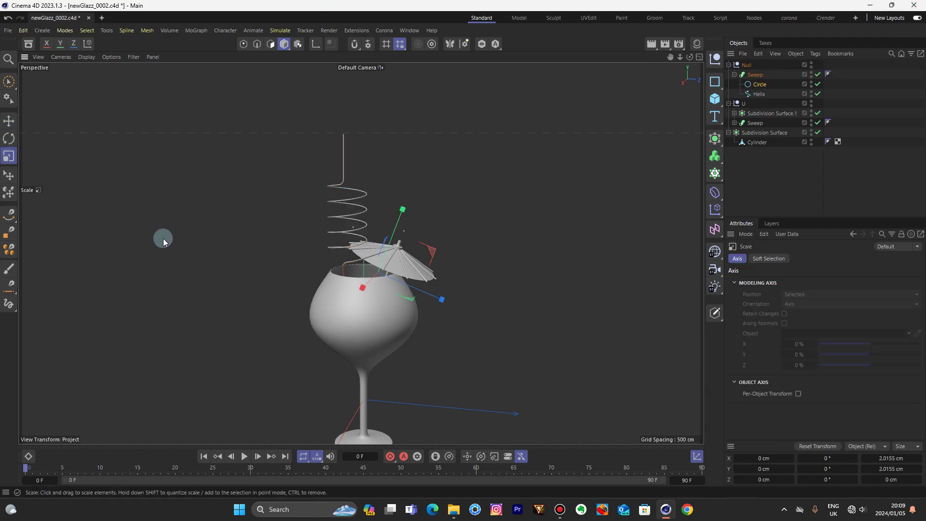
{"action": "left_click_drag", "start_coordinate": [163, 239], "coordinate": [917, 270]}
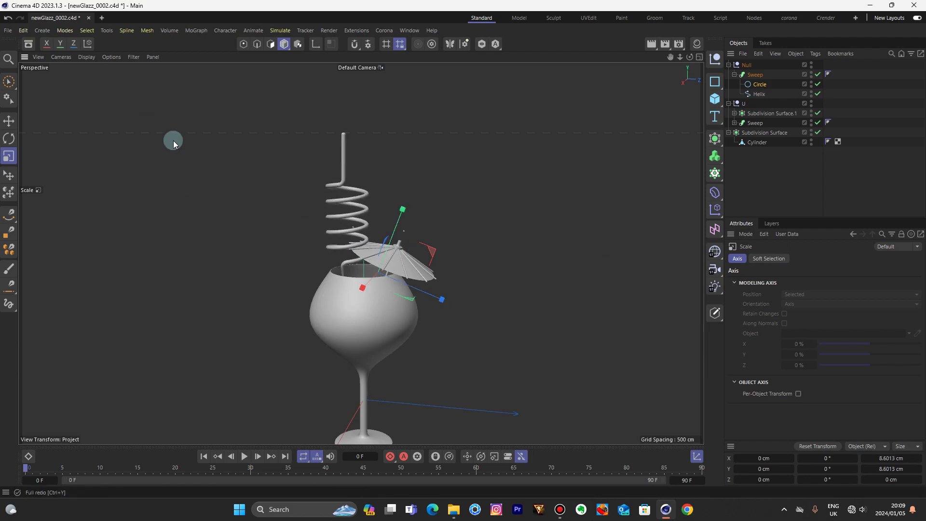
{"action": "left_click_drag", "start_coordinate": [267, 262], "coordinate": [475, 262]}
Turn off the start cap and end cap of the spiral's Sweep
{"action": "left_click", "coordinate": [751, 75]}
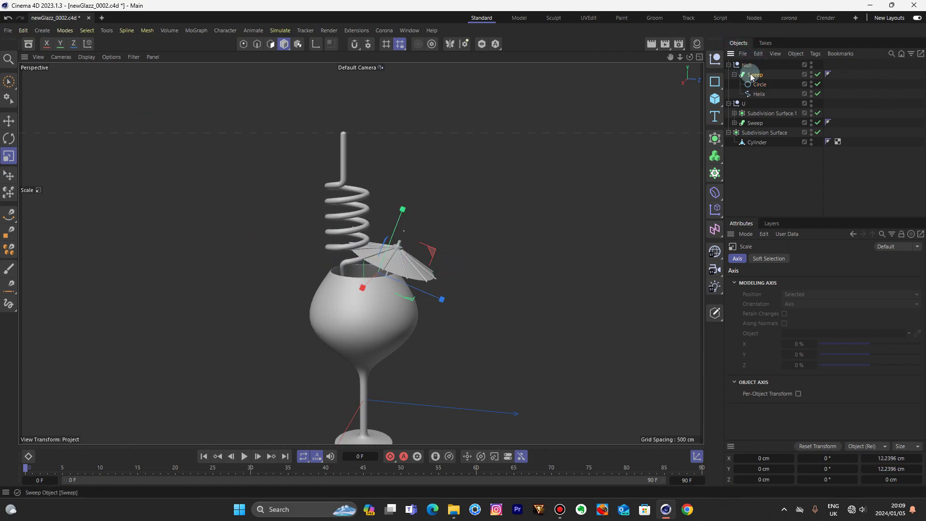
{"action": "left_click", "coordinate": [827, 259]}
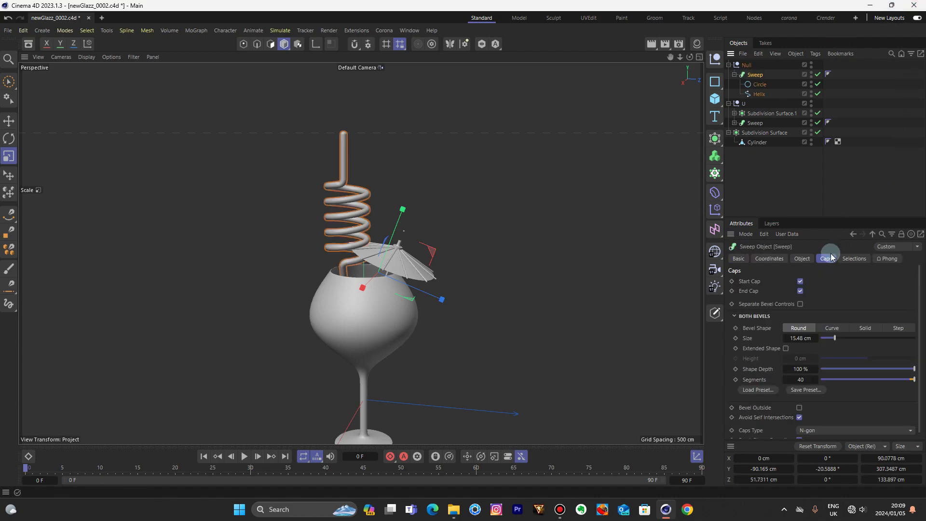
{"action": "left_click", "coordinate": [801, 281]}
{"action": "left_click", "coordinate": [800, 291]}
Rotate the spiral Sweep to a pitch of about 3.5° so the straw leans away from the umbrella
{"action": "mouse_move", "coordinate": [691, 56]}
{"action": "left_mouse_down"}
{"action": "mouse_move", "coordinate": [676, 65]}
{"action": "mouse_move", "coordinate": [676, 87]}
{"action": "mouse_move", "coordinate": [673, 55]}
{"action": "left_mouse_up"}
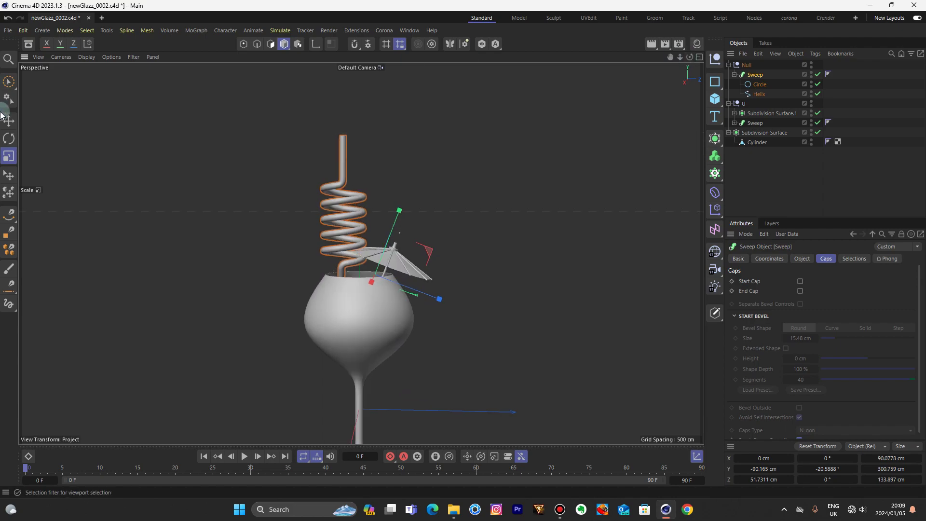
{"action": "left_click", "coordinate": [8, 139]}
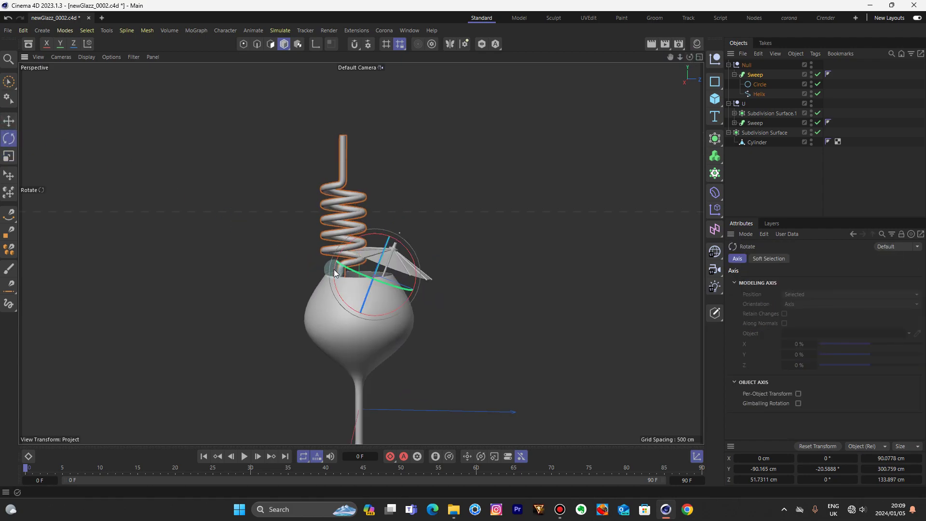
{"action": "left_click_drag", "start_coordinate": [334, 275], "coordinate": [352, 283]}
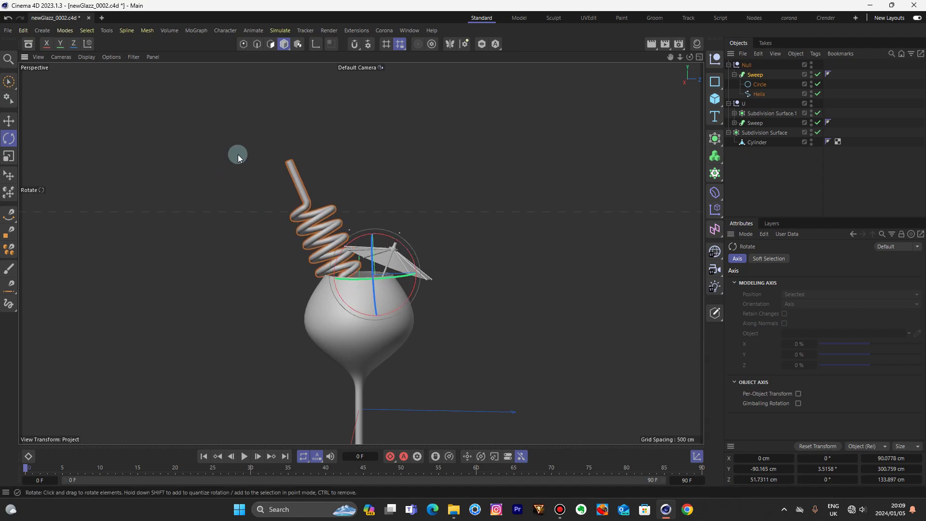
Scale the tilted spiral Sweep down uniformly to about 237 cm in Y
{"action": "left_click", "coordinate": [744, 68]}
{"action": "key", "text": "t"}
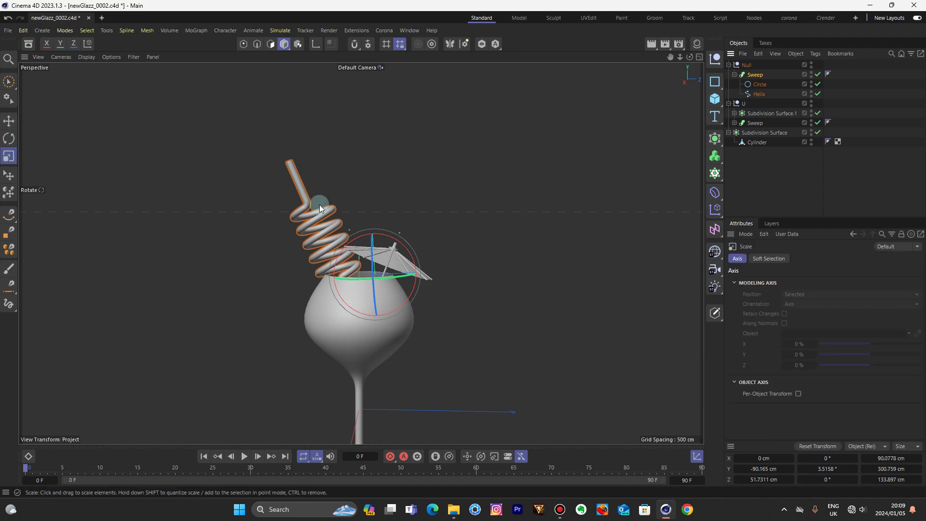
{"action": "left_click_drag", "start_coordinate": [536, 228], "coordinate": [497, 242]}
Move the spiral Sweep to about X 2.4 cm, Y -67.9 cm, Z 18.9 cm against the glass rim, then deselect it
{"action": "left_click", "coordinate": [23, 124]}
{"action": "left_click_drag", "start_coordinate": [371, 208], "coordinate": [366, 192]}
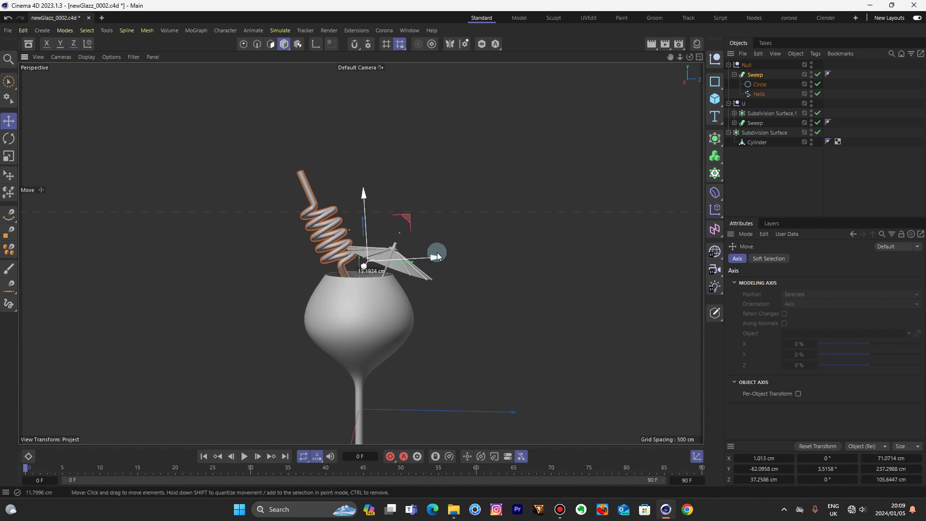
{"action": "left_click_drag", "start_coordinate": [438, 256], "coordinate": [508, 205]}
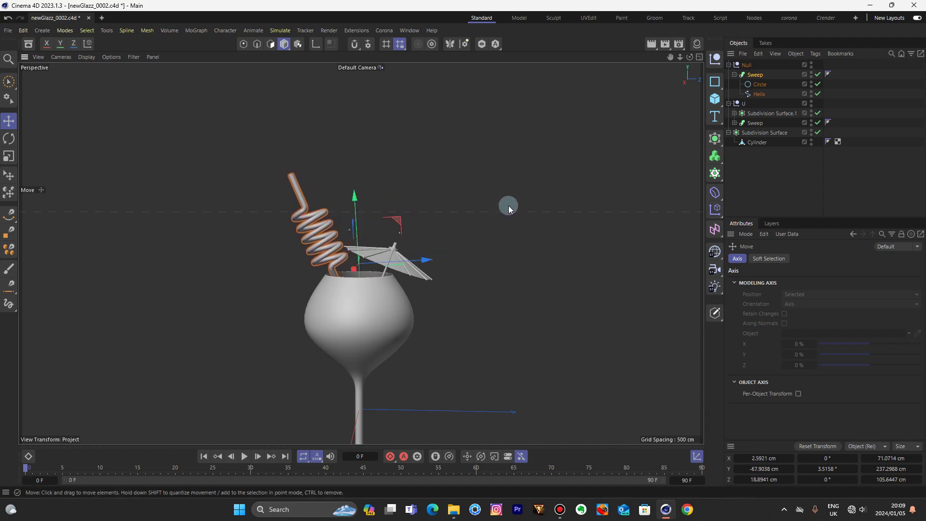
{"action": "left_click", "coordinate": [509, 205]}
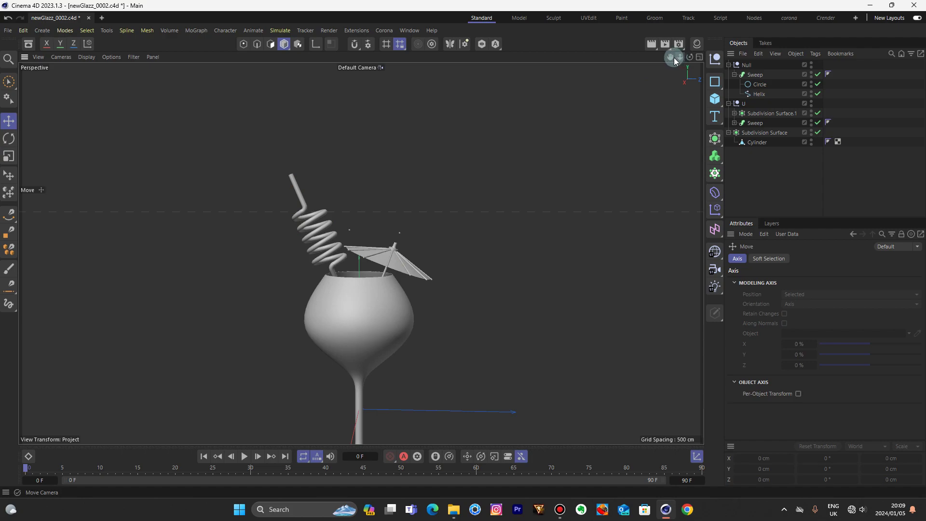
Disable the spiral's Sweep, delete the Helix spline point just above the straw's lower bend, and enable the Sweep again
{"action": "left_click_drag", "start_coordinate": [676, 60], "coordinate": [695, 63]}
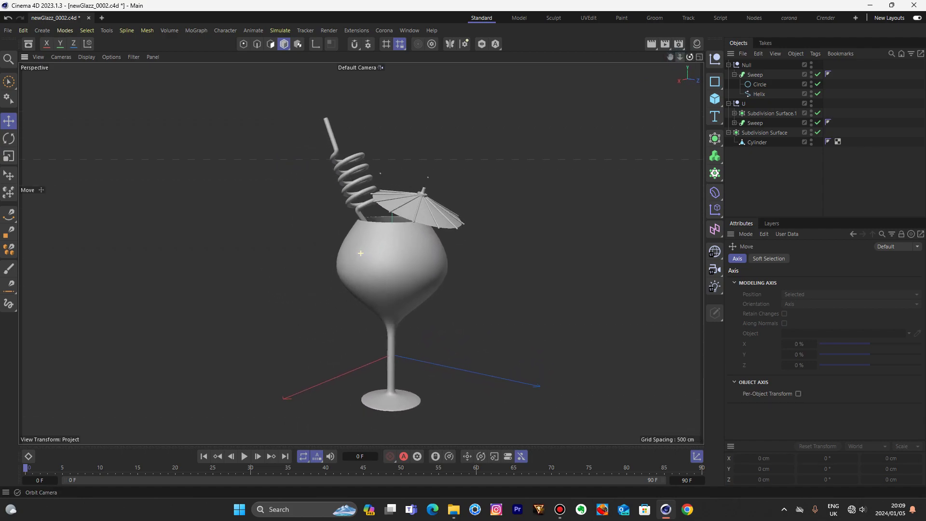
{"action": "scroll", "coordinate": [364, 175], "scroll_direction": "up", "scroll_amount": 6}
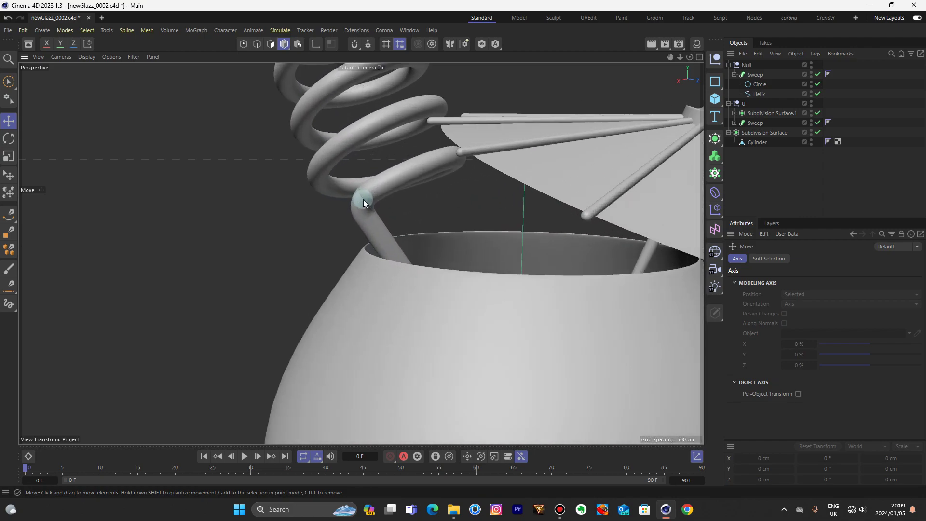
{"action": "left_click", "coordinate": [758, 95]}
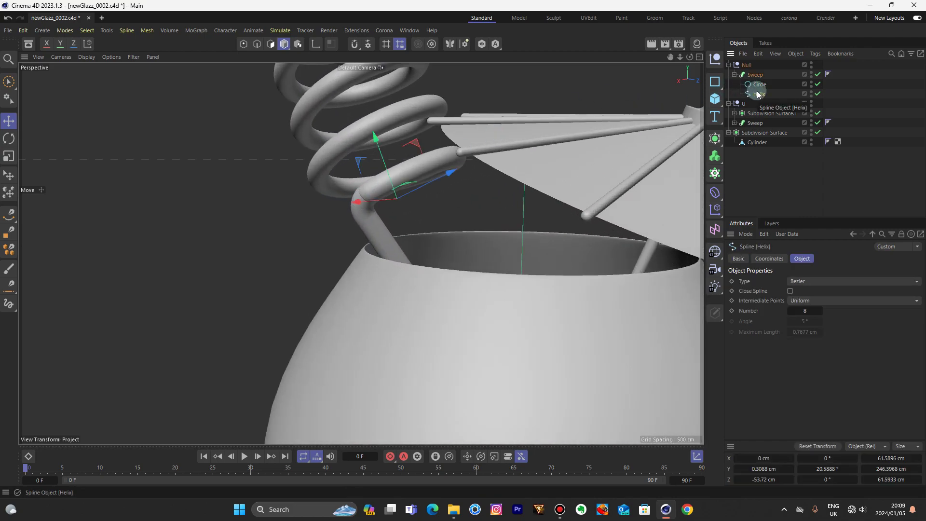
{"action": "left_click", "coordinate": [818, 75]}
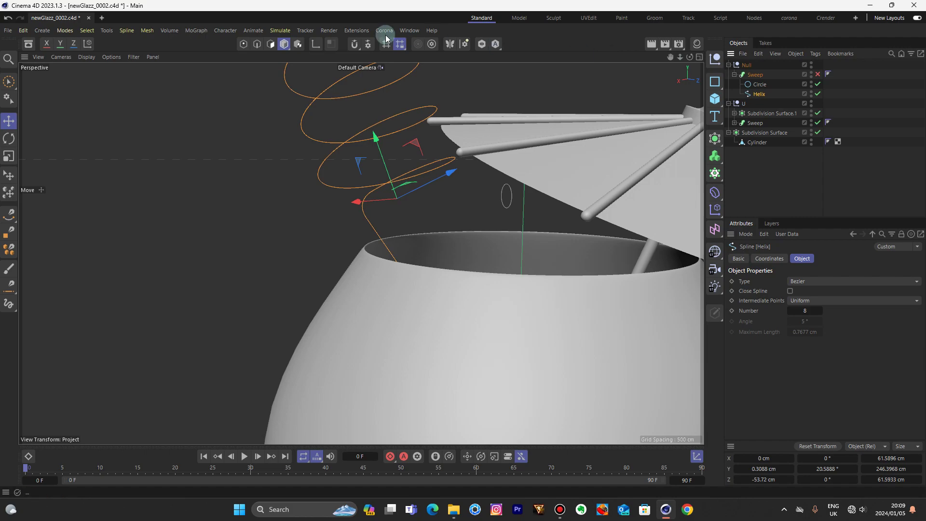
{"action": "left_click", "coordinate": [244, 44]}
{"action": "scroll", "coordinate": [367, 184], "scroll_direction": "up", "scroll_amount": 3}
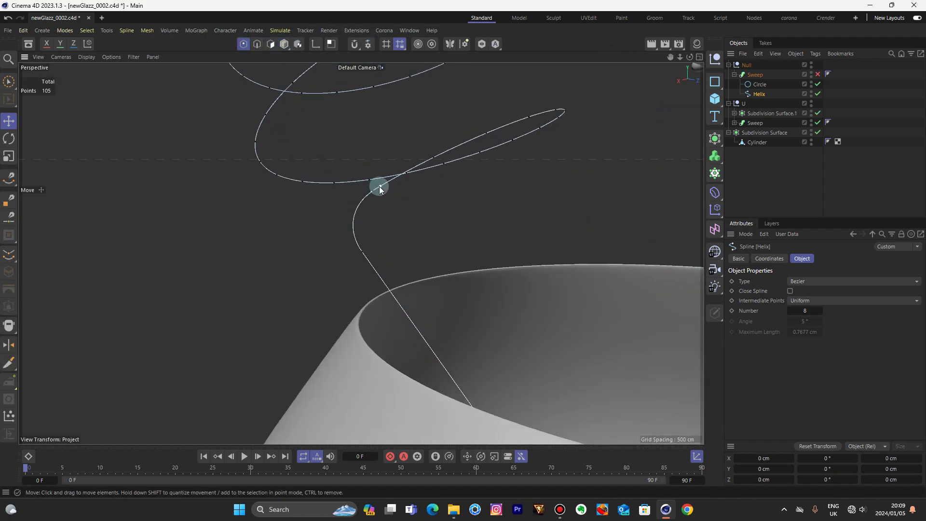
{"action": "left_click", "coordinate": [381, 187]}
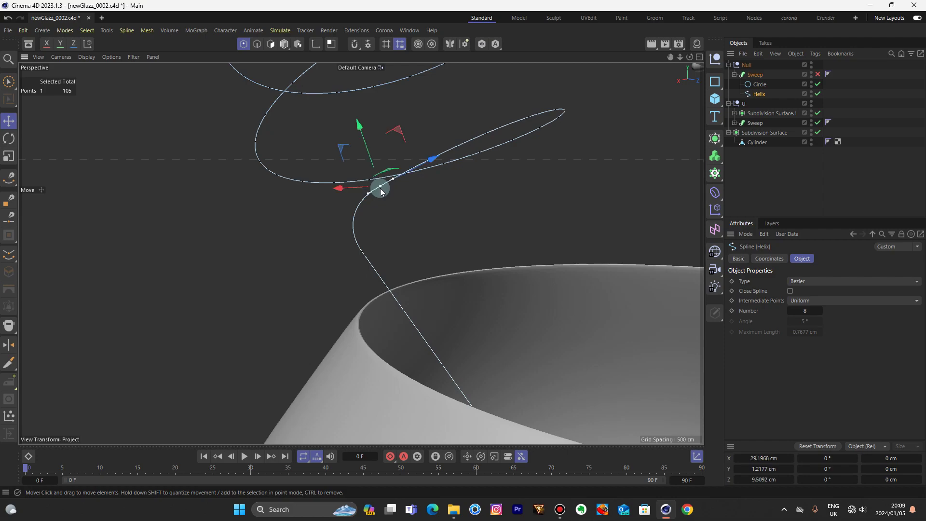
{"action": "key", "text": "Delete"}
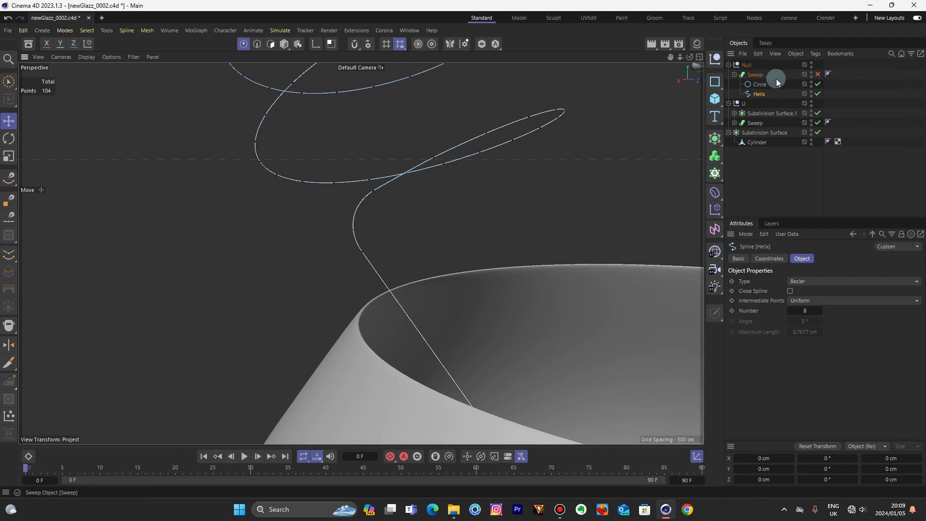
{"action": "left_click", "coordinate": [818, 75]}
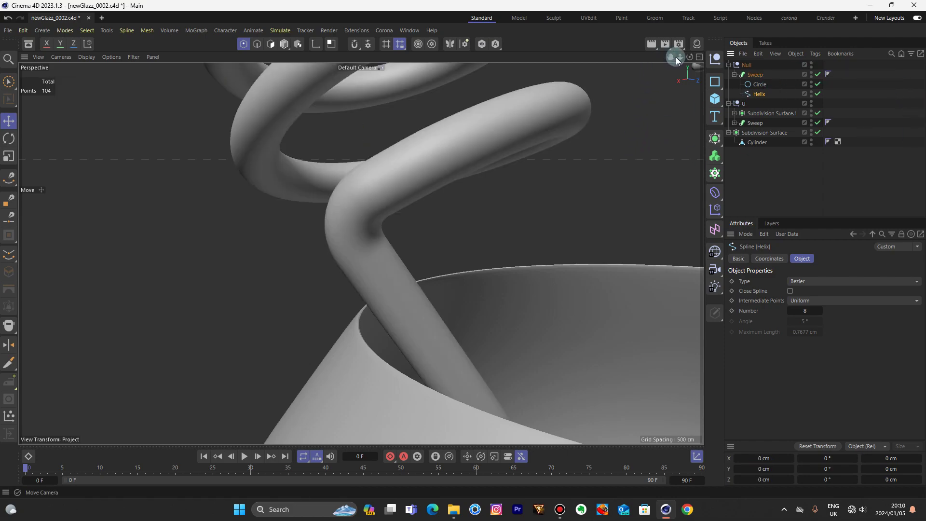
{"action": "left_click_drag", "start_coordinate": [681, 57], "coordinate": [688, 57]}
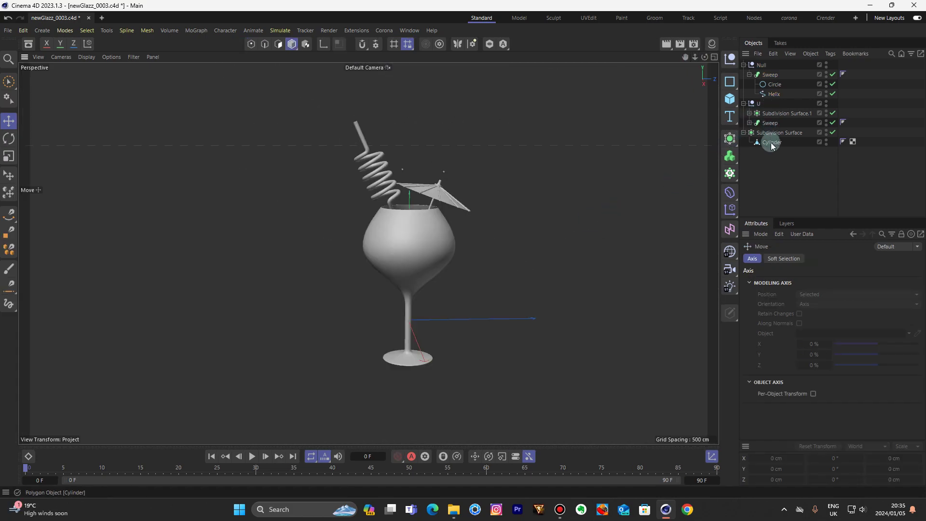
Turn off the glass's Subdivision Surface and start Loop Selection on the Cylinder's points at the foot
{"action": "left_click", "coordinate": [772, 143]}
{"action": "left_click", "coordinate": [251, 45]}
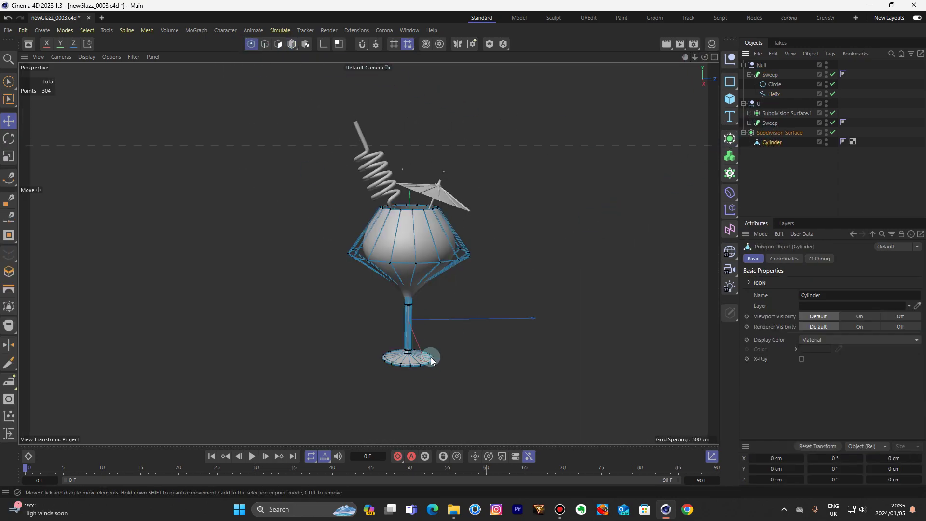
{"action": "scroll", "coordinate": [409, 379], "scroll_direction": "up", "scroll_amount": 6}
{"action": "scroll", "coordinate": [407, 369], "scroll_direction": "up", "scroll_amount": 1}
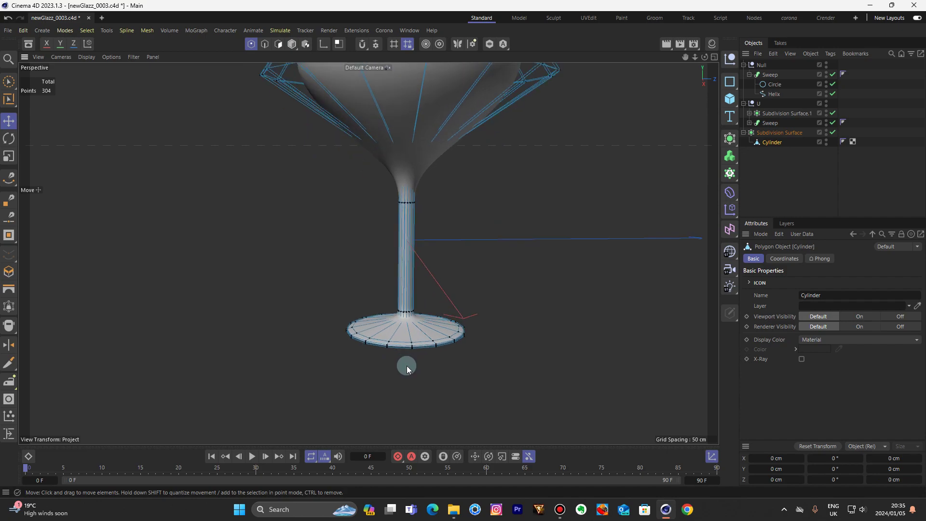
{"action": "key", "text": "q"}
{"action": "key", "text": "u"}
{"action": "key", "text": "l"}
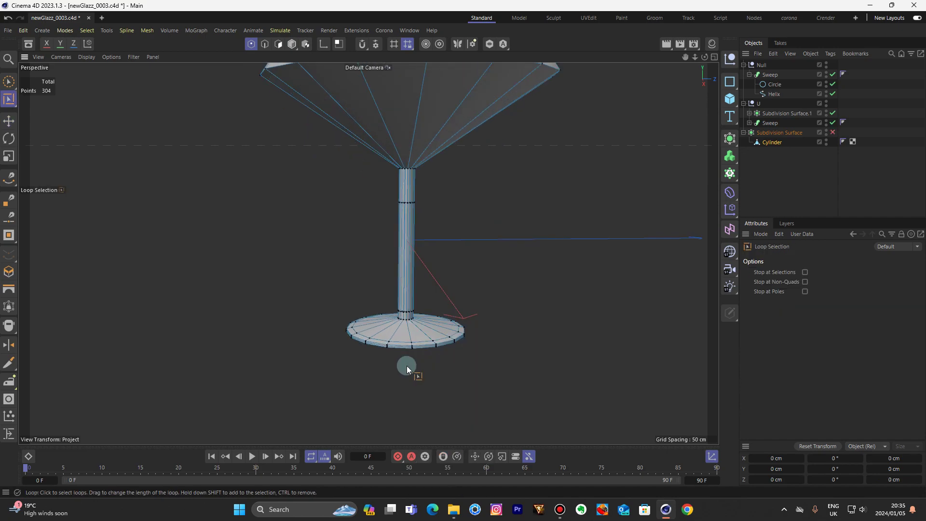